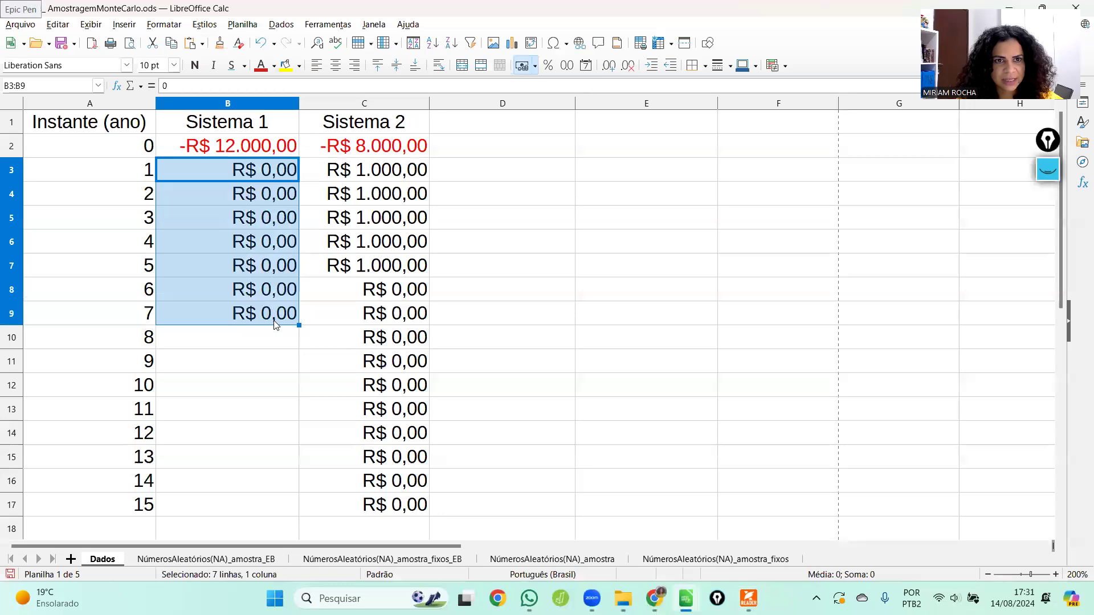
Step: Fill the Sistema 1 cash flow cells B3:B9 and the empty cell E4 with yellow
click(284, 67)
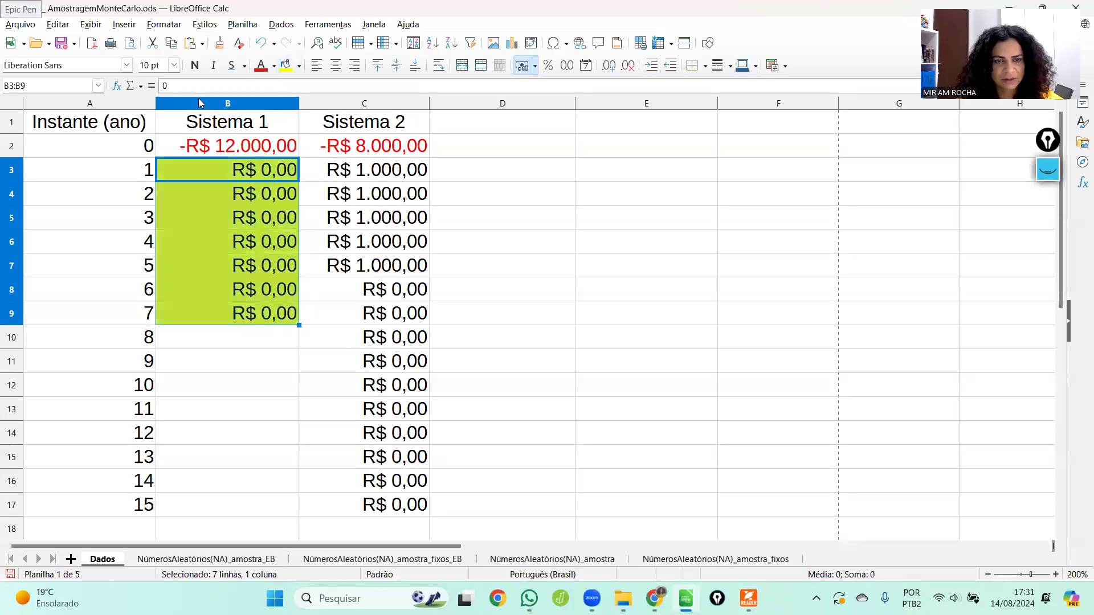
click(627, 199)
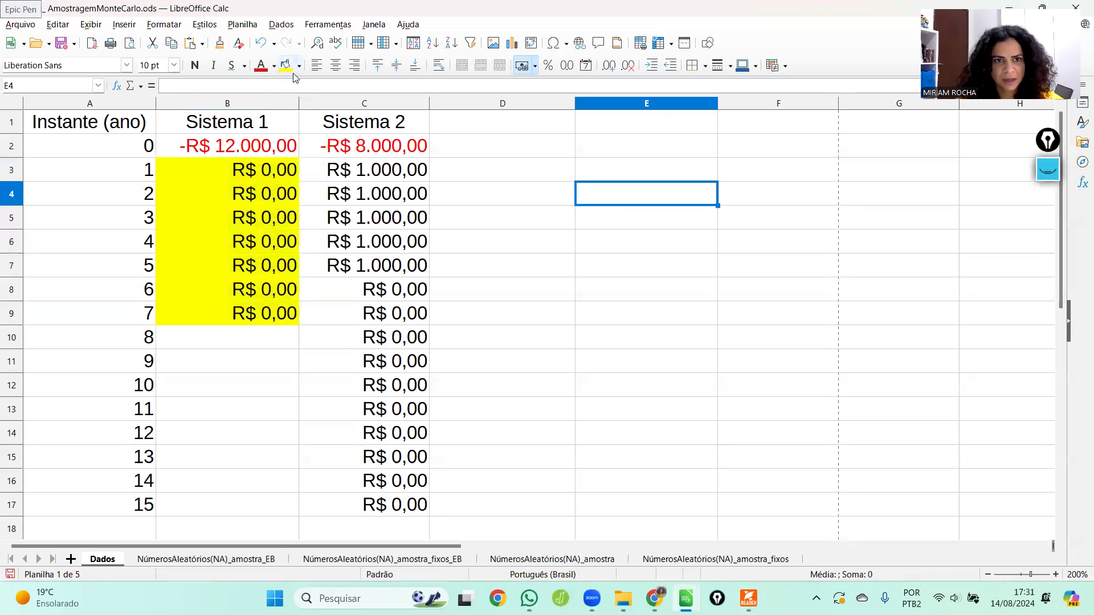
click(284, 67)
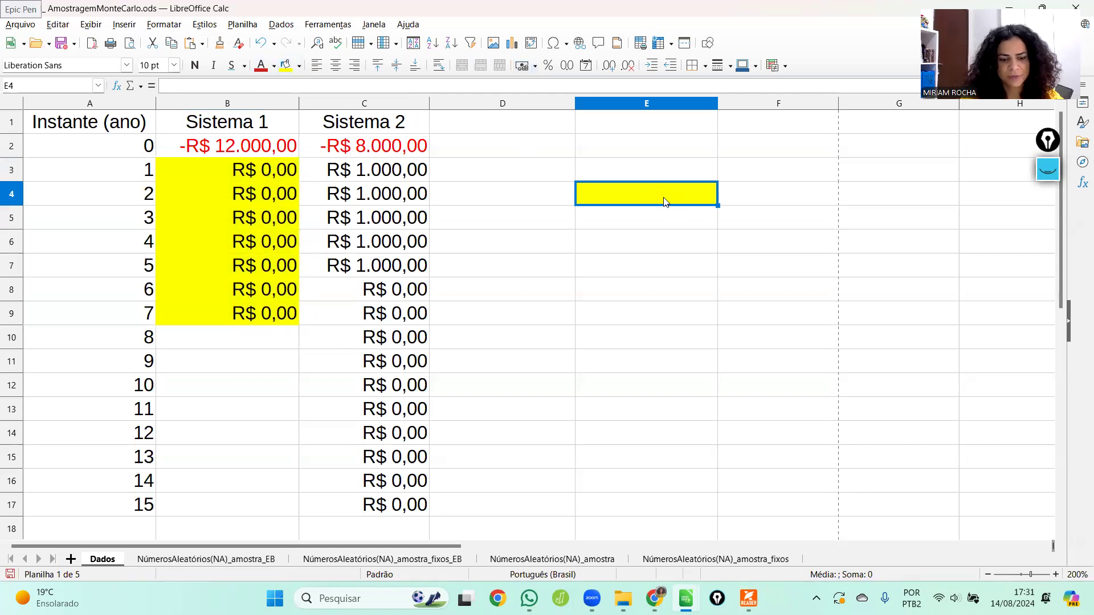
Step: Enter the label "SMC (AMC)" in the yellow cell E4
text(D)
key(BackSpace)
text(A)
key(BackSpace)
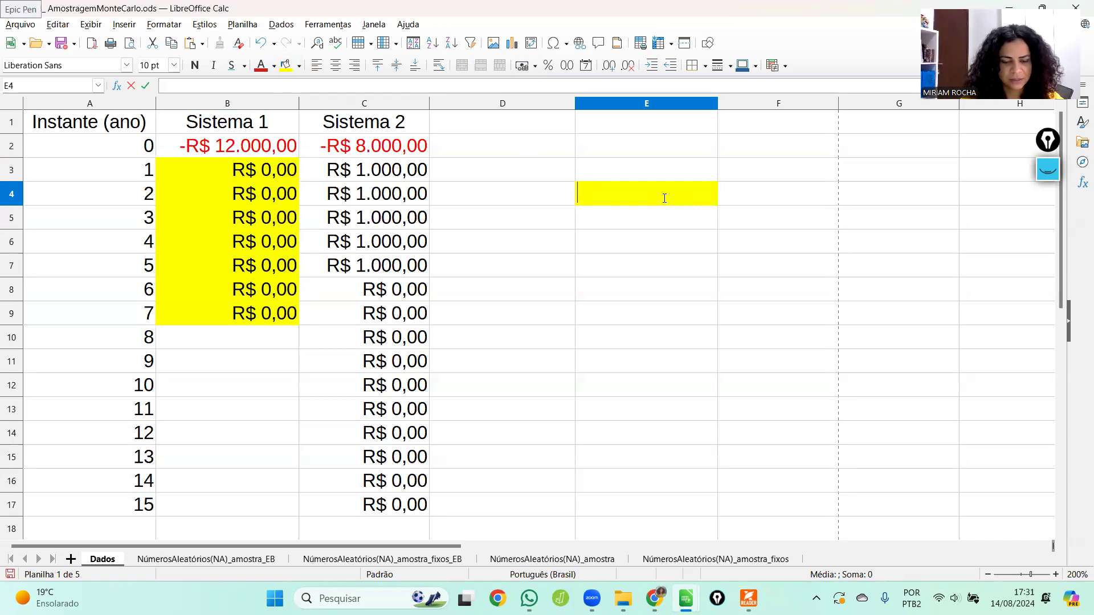
text(SML)
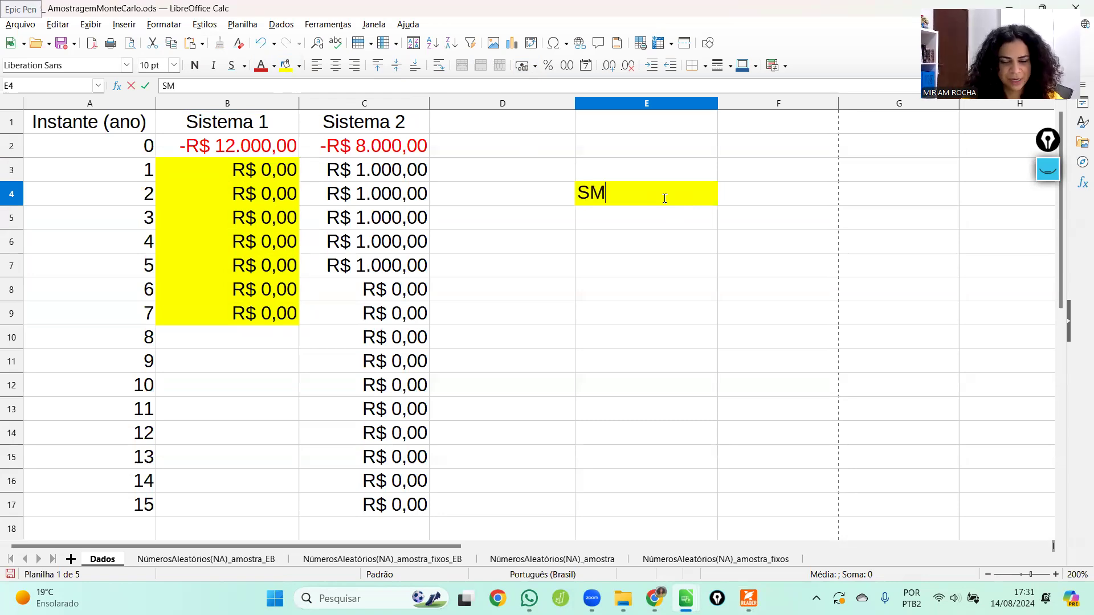
key(BackSpace)
text(C)
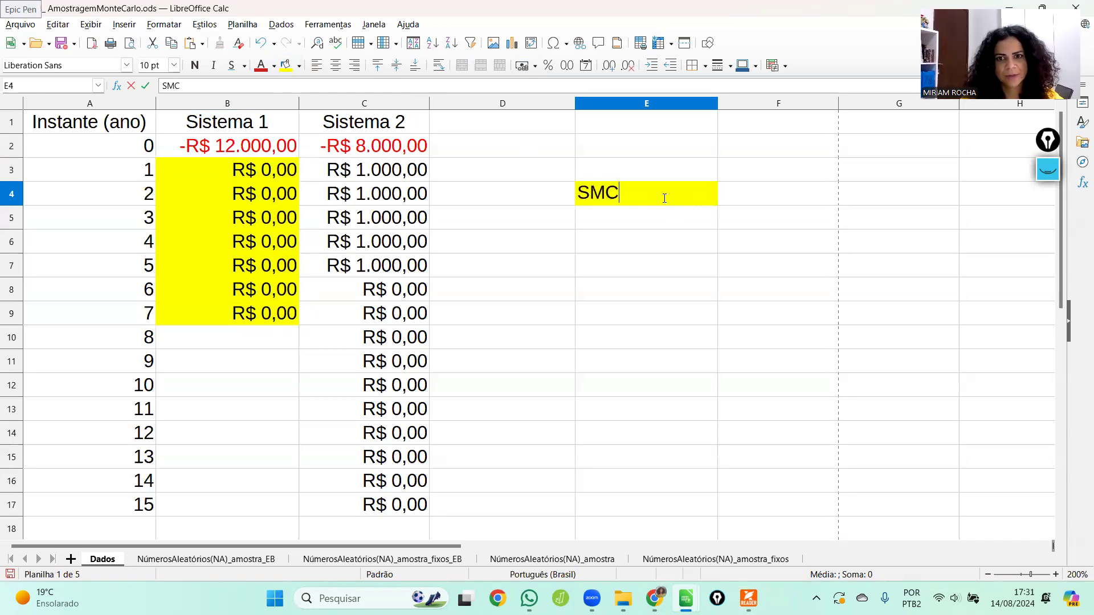
key(Return)
click(629, 197)
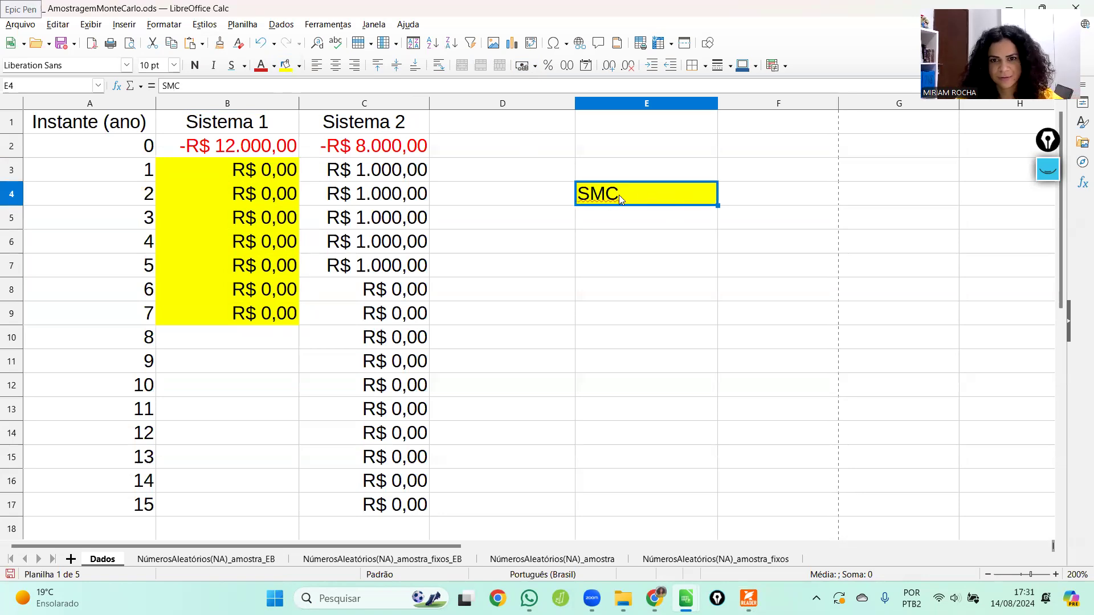
double_click(625, 194)
text((AMC))
key(Return)
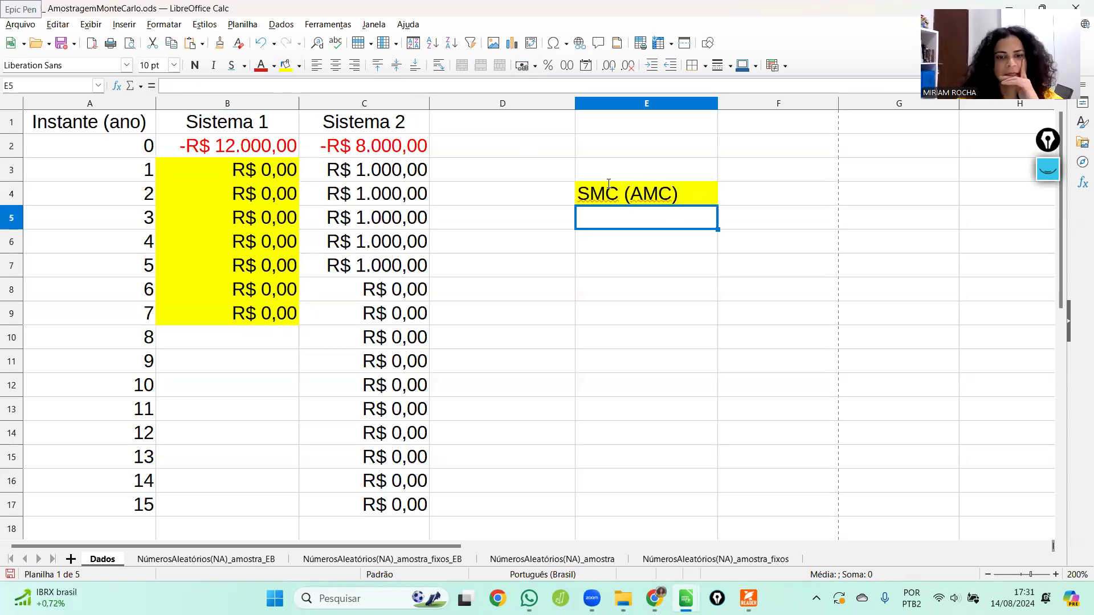
Step: Fill the Sistema 2 cash flows for years 6 to 15 (C8:C17) and their year numbers (A8:A17) with yellow
drag(379, 296, 399, 502)
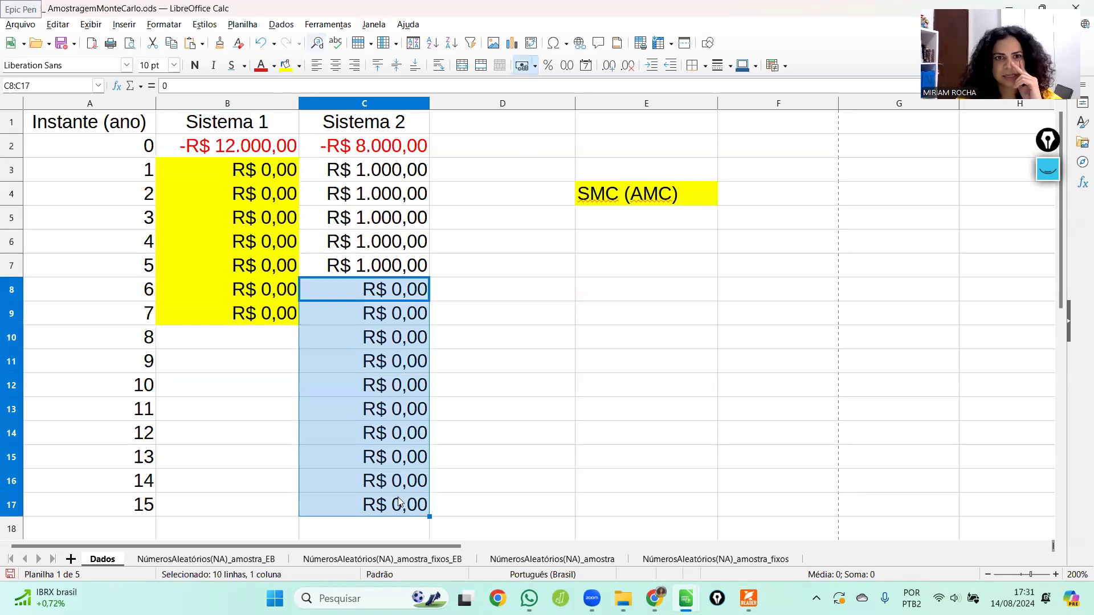
click(286, 66)
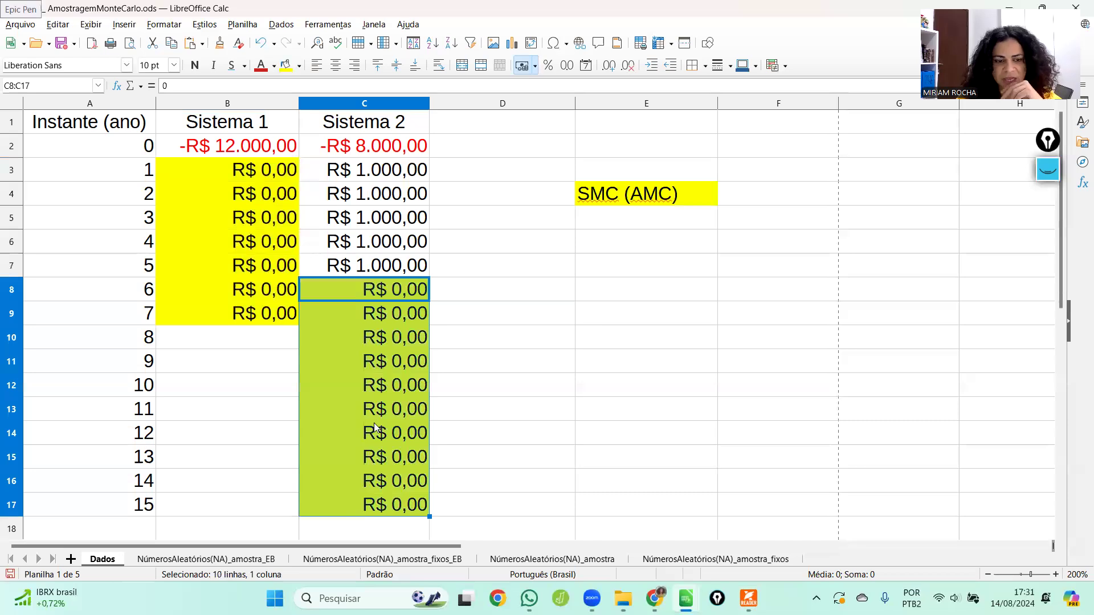
drag(132, 337, 142, 529)
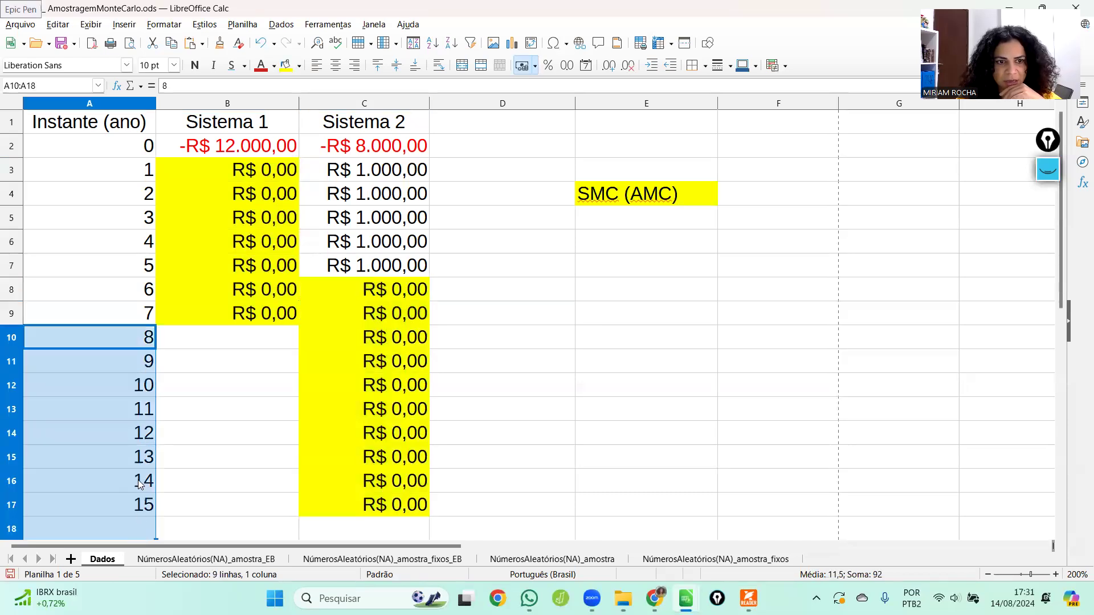
click(139, 321)
drag(138, 291, 131, 501)
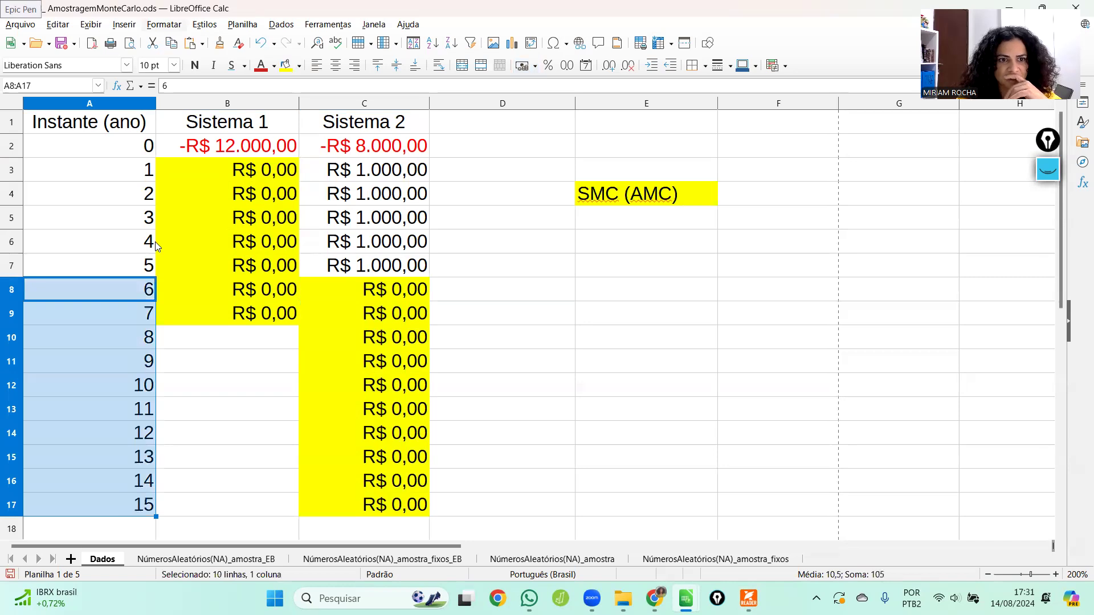
click(285, 66)
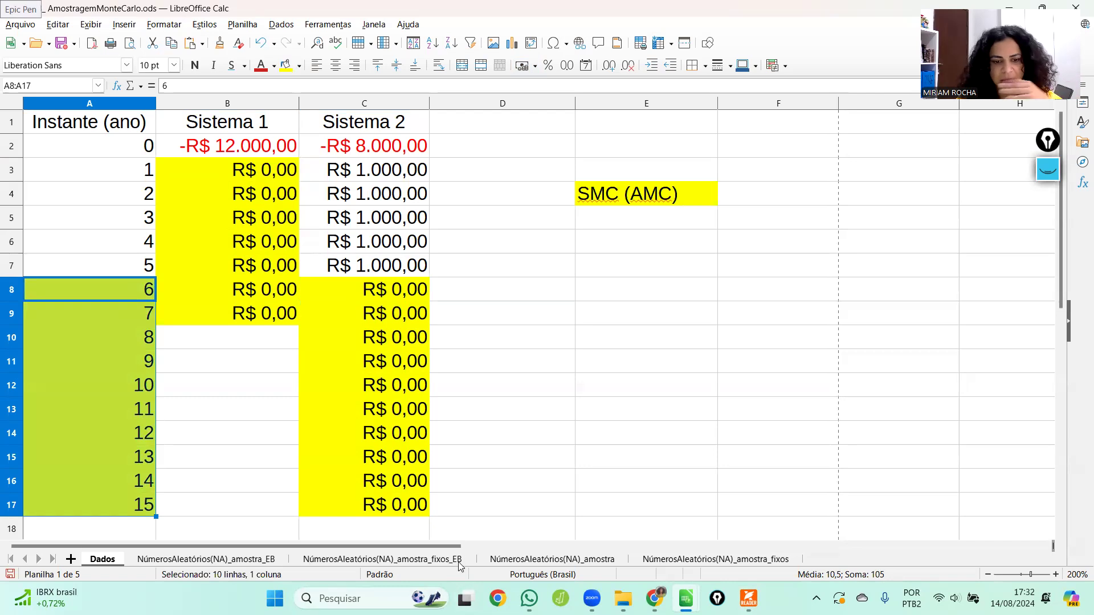
Step: On the NúmerosAleatórios(NA)_amostra_EB sheet, examine the simulated sample's title and the column headings NA1, FC1, NA2 and FC2
click(267, 560)
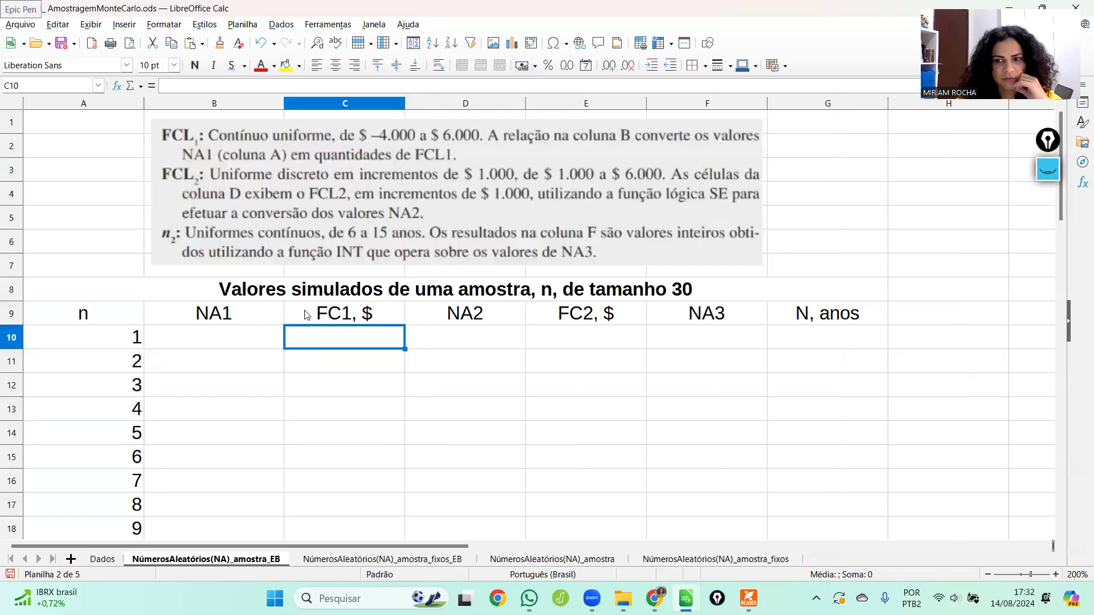
click(202, 296)
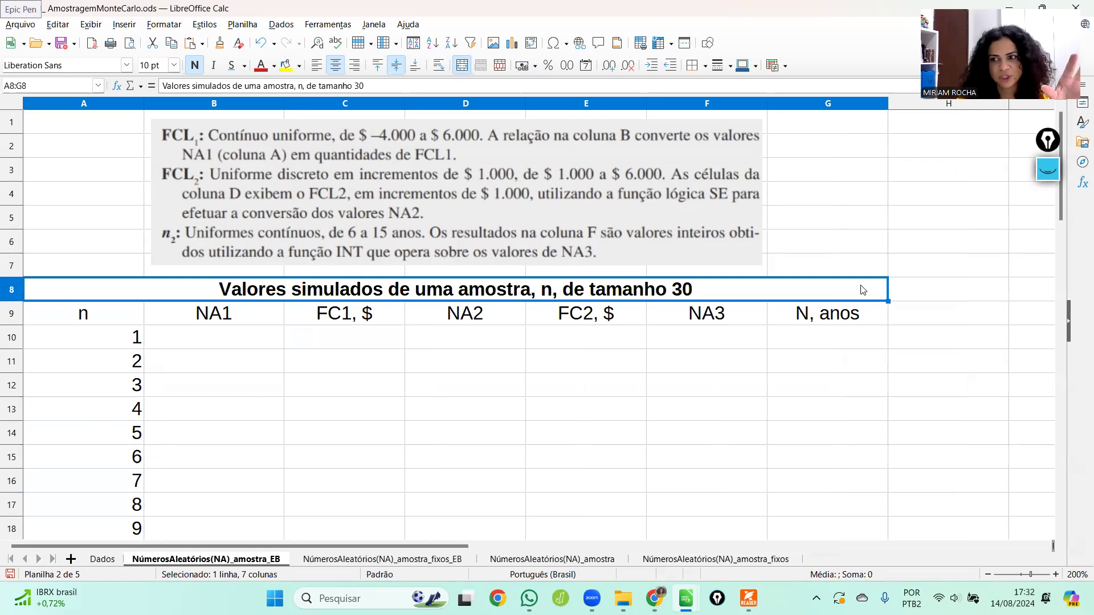
mouse_move(1062, 194)
mouse_down()
mouse_move(1063, 368)
mouse_move(1064, 212)
mouse_up()
click(251, 313)
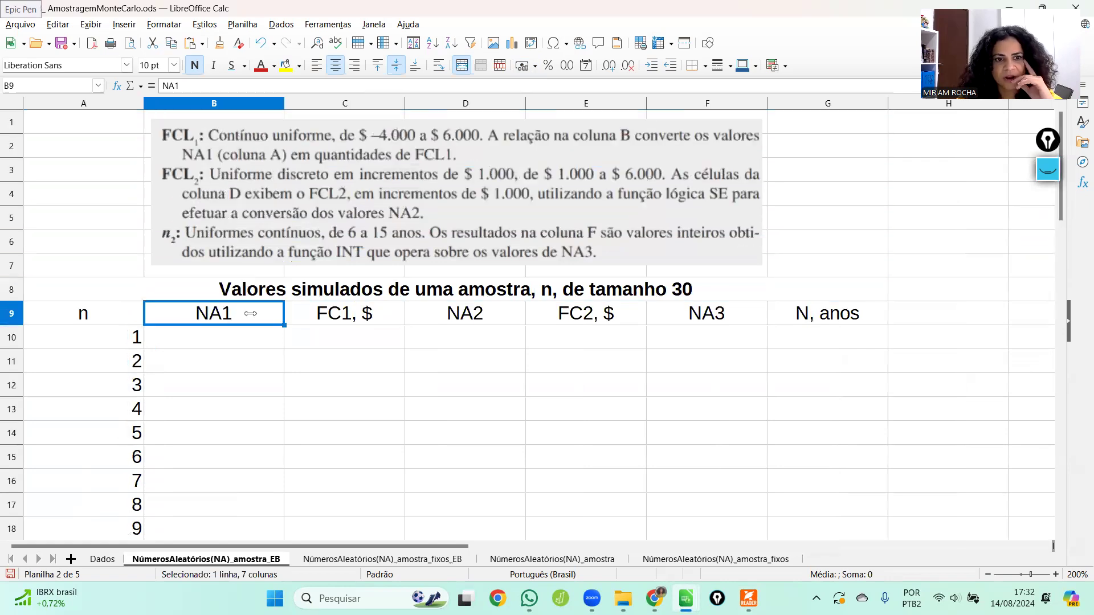
click(349, 313)
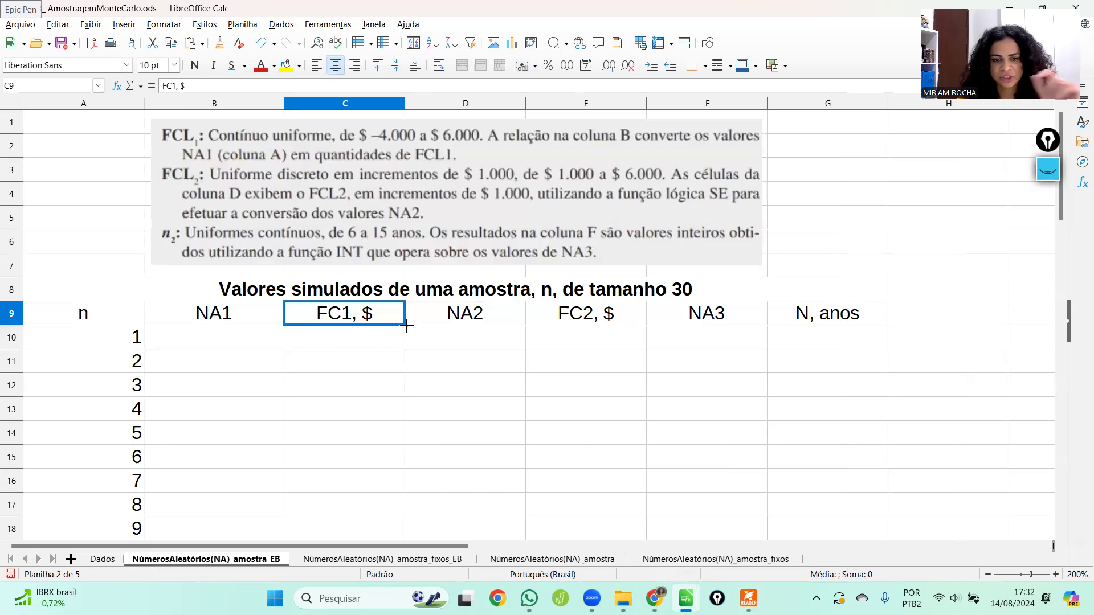
click(482, 315)
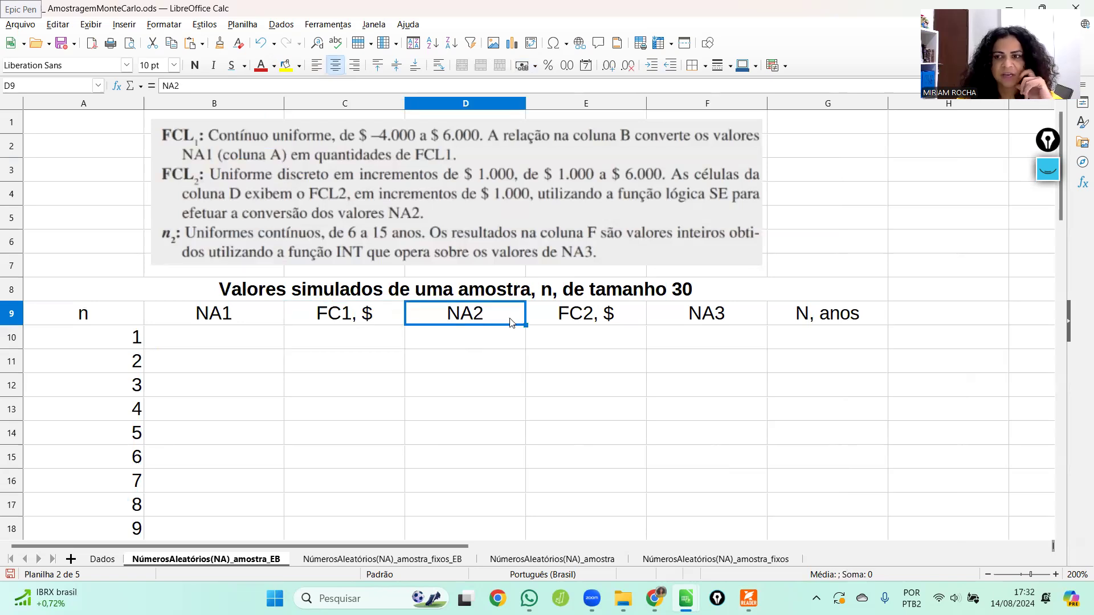
click(605, 322)
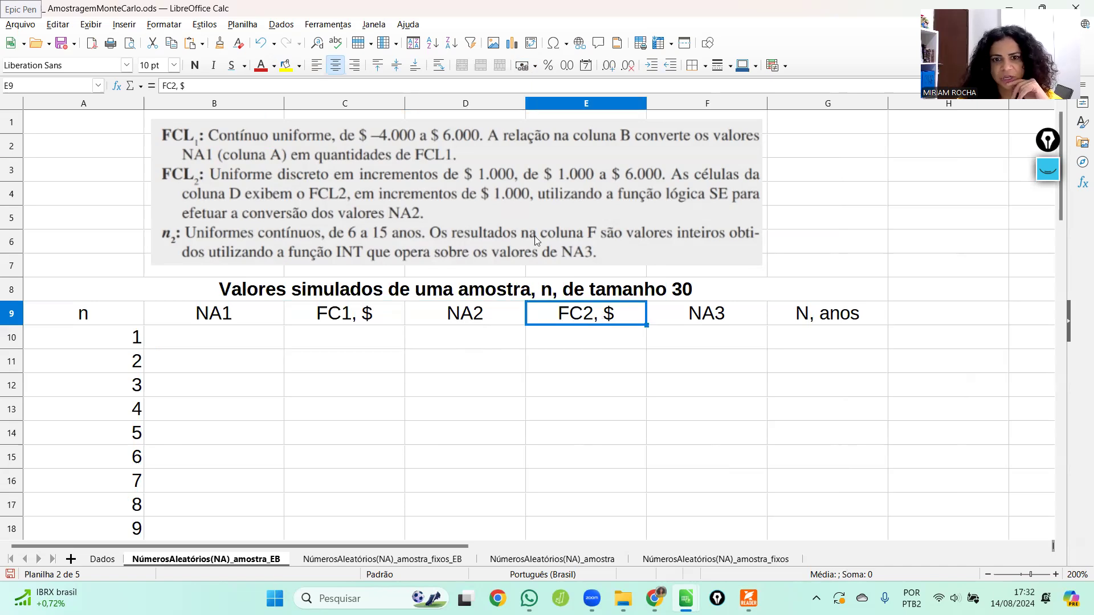
Step: Review the highlighted Sistema 2 values on the Dados sheet, and examine the NA3 and N, anos headings on the NúmerosAleatórios(NA)_amostra_EB sheet
click(98, 558)
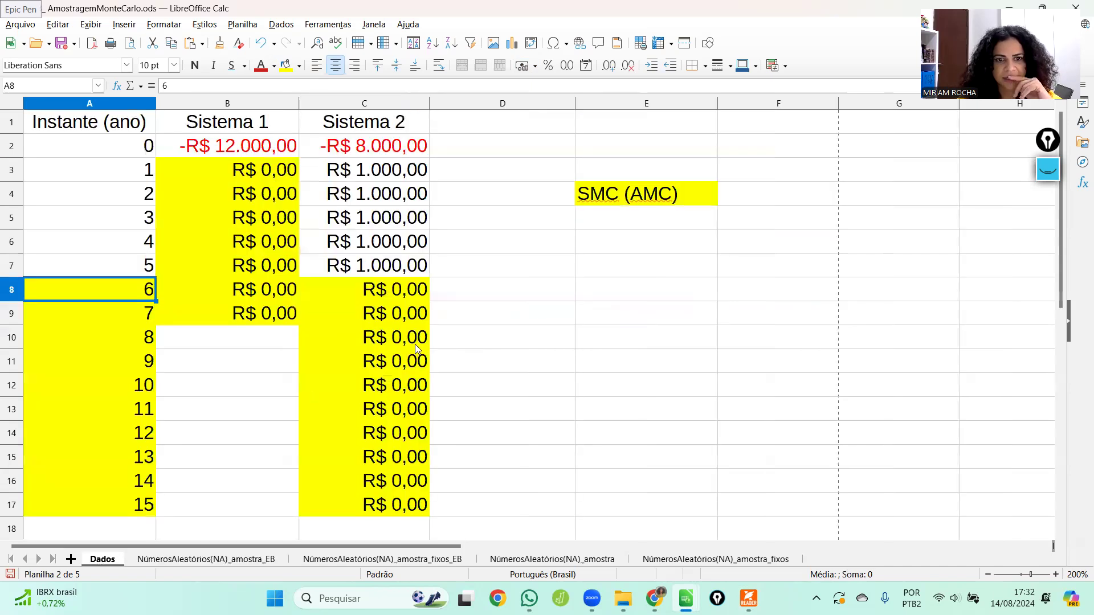
drag(395, 296, 400, 513)
click(398, 564)
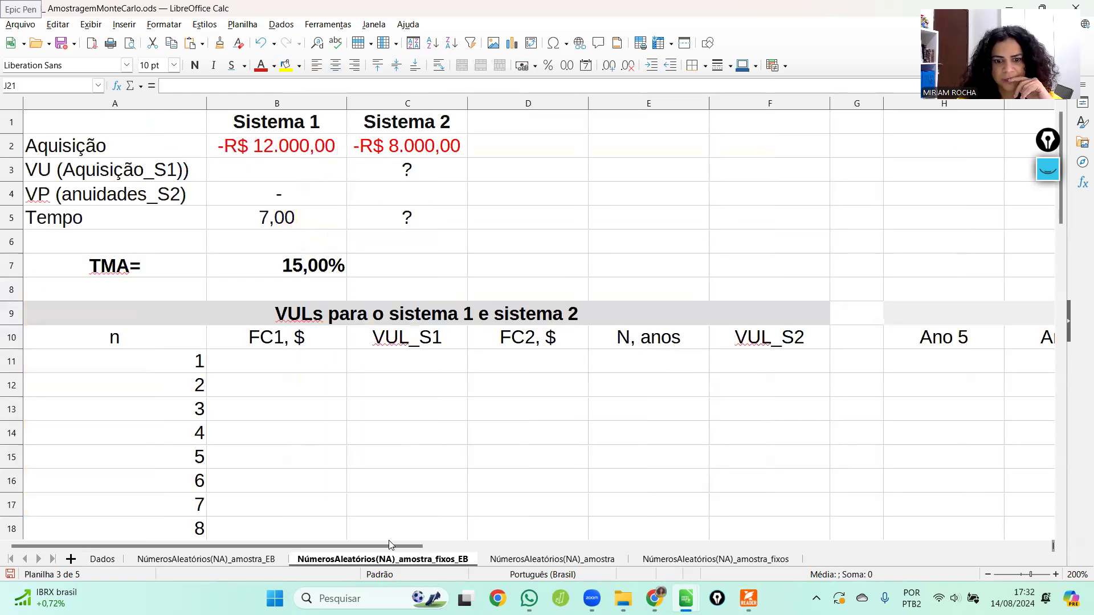
click(246, 562)
click(718, 323)
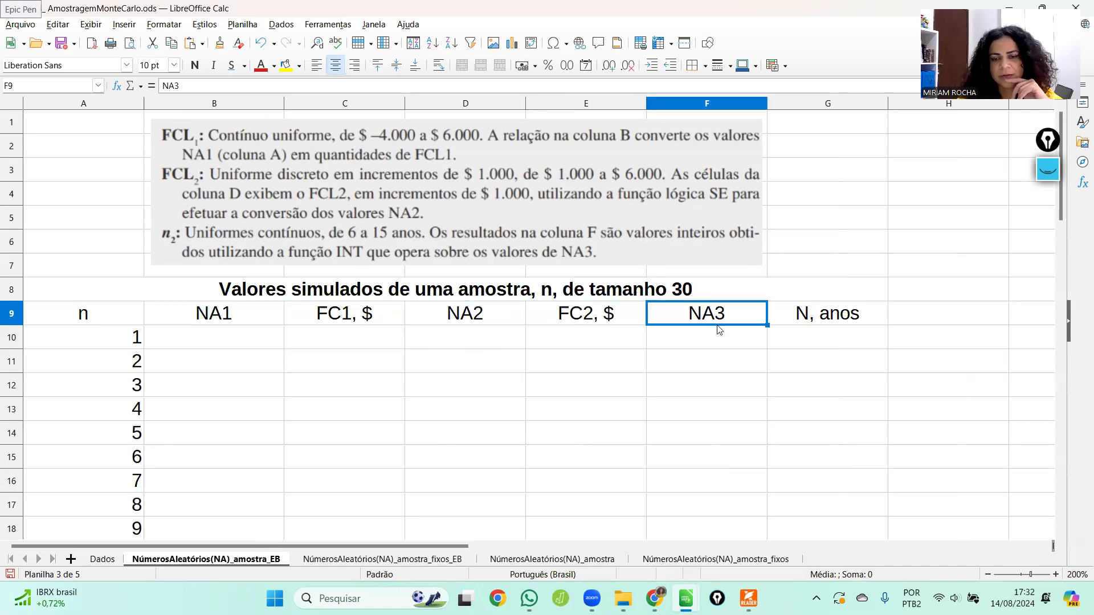
click(856, 322)
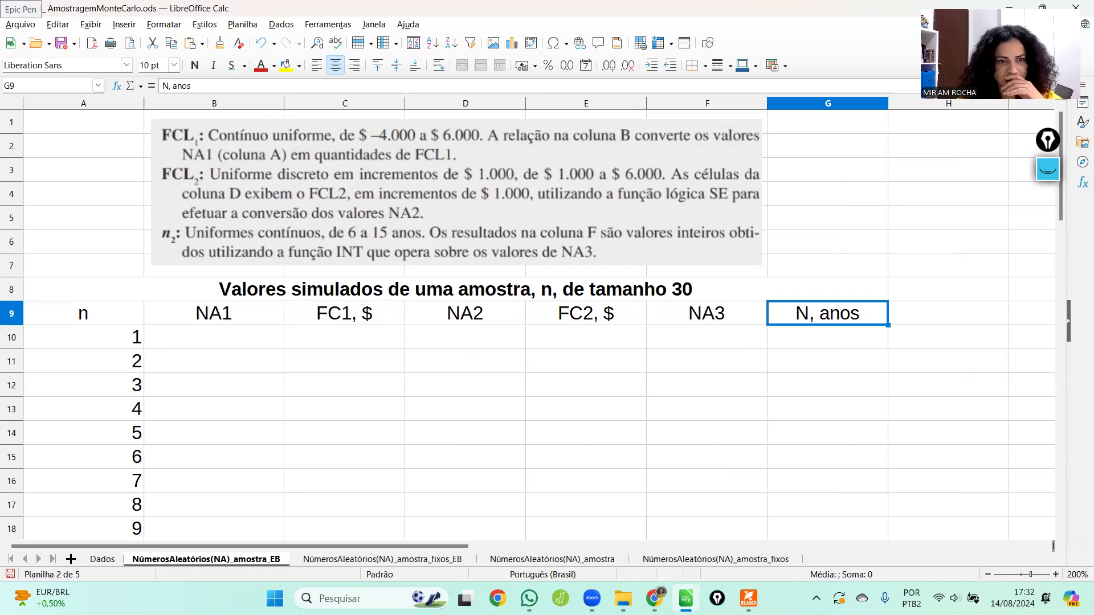
Step: Enter the formula =ALEATÓRIO() in cell B10, the first NA1 value of the sample
click(218, 336)
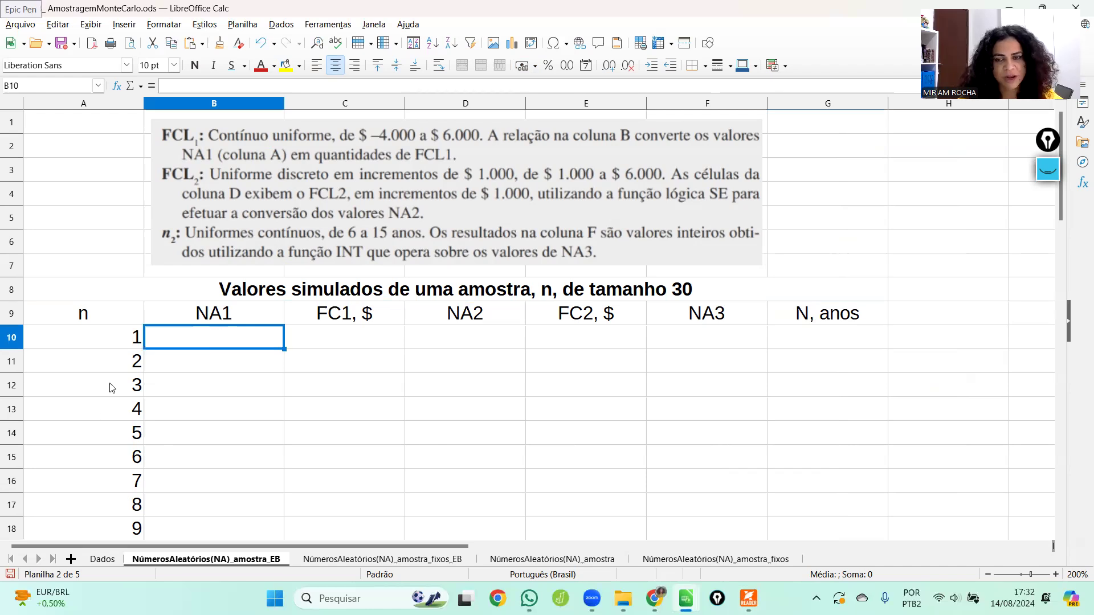
text(=)
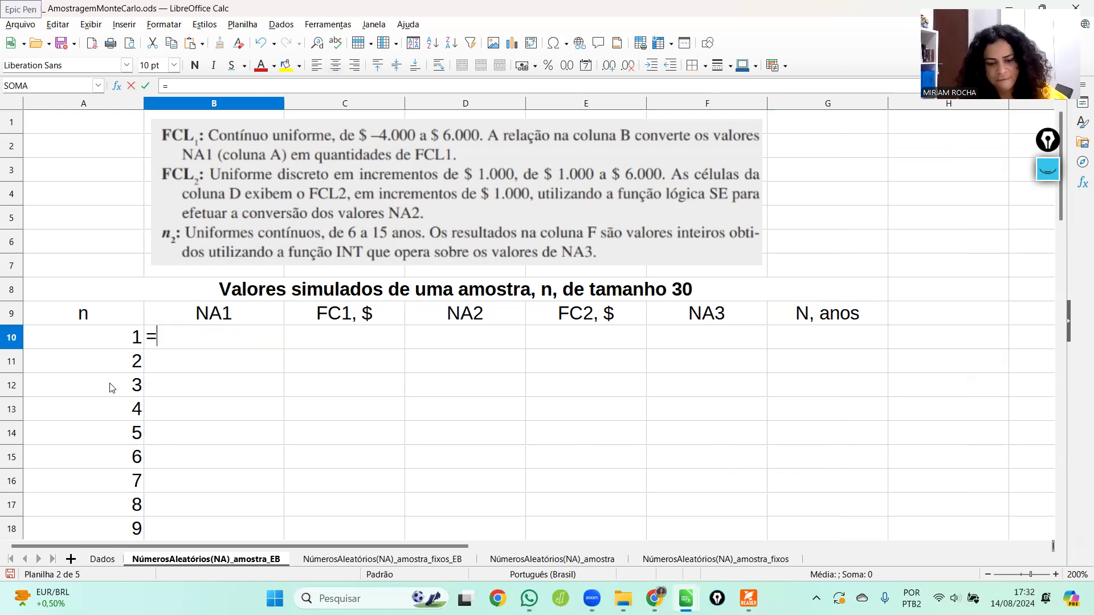
text(ale)
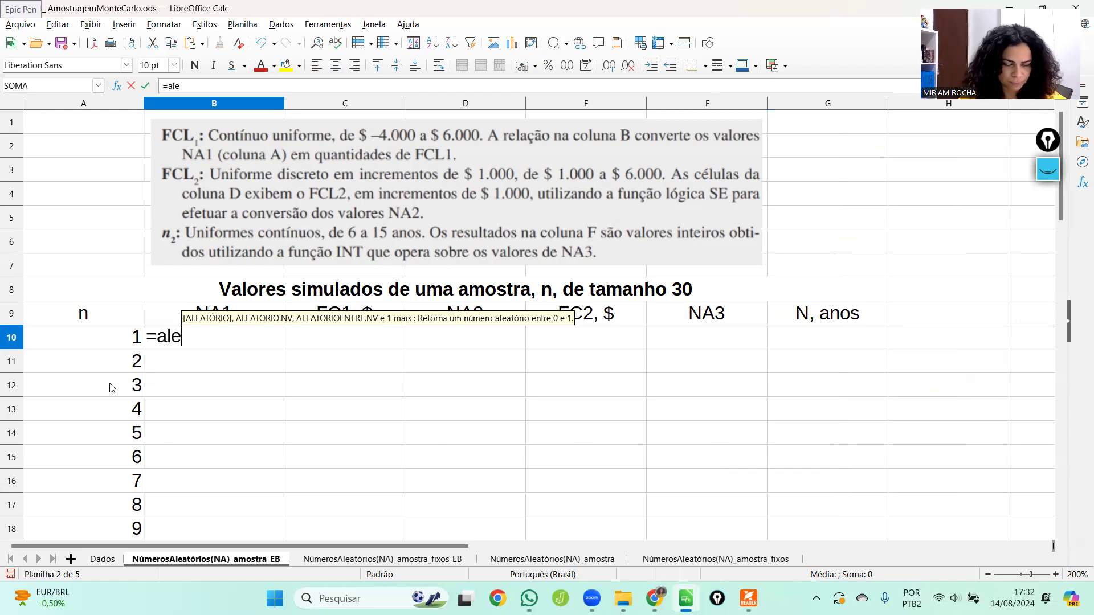
key(BackSpace)
text(á)
key(BackSpace)
text(eá)
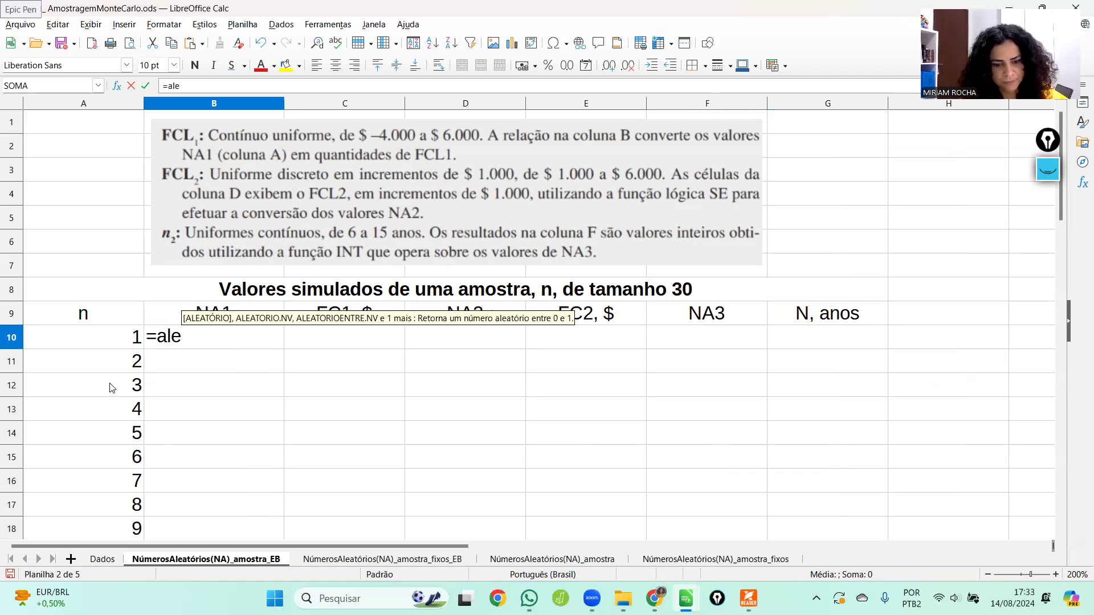
key(BackSpace)
text(ató)
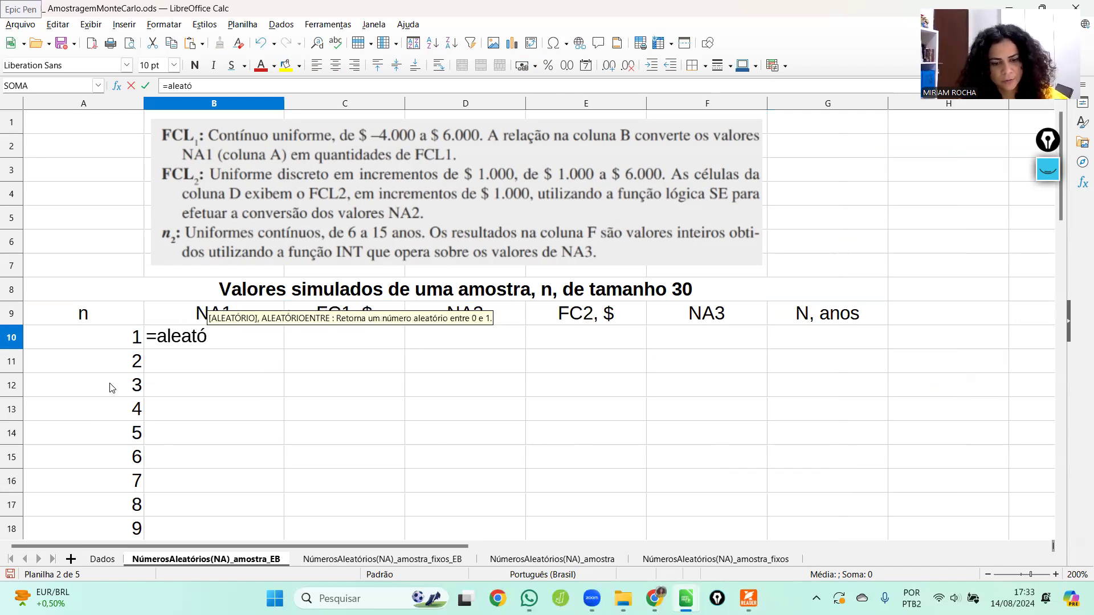
text(rio())
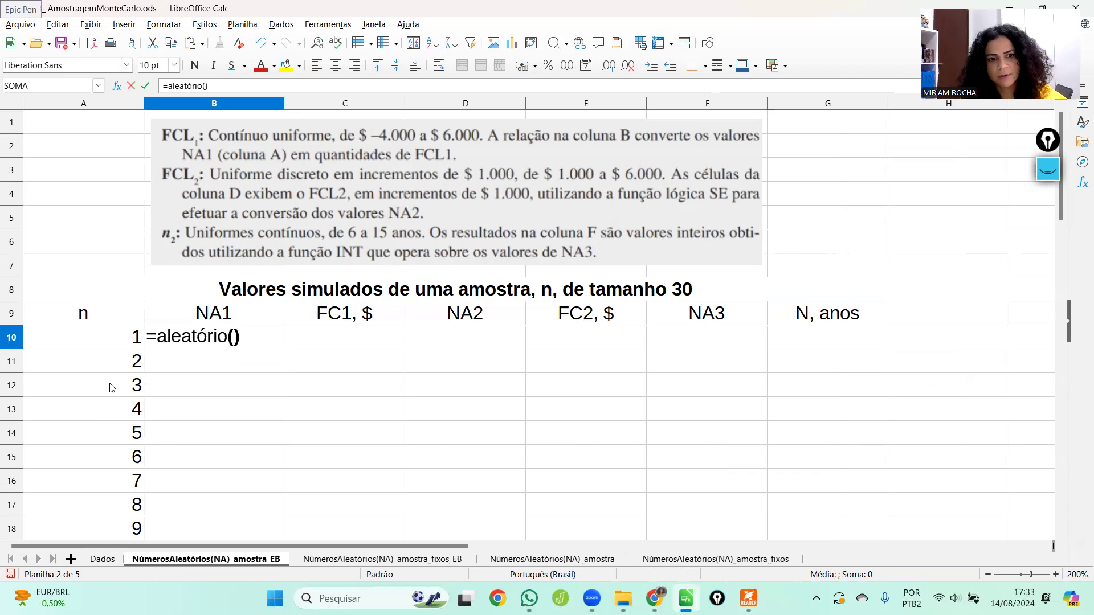
key(Return)
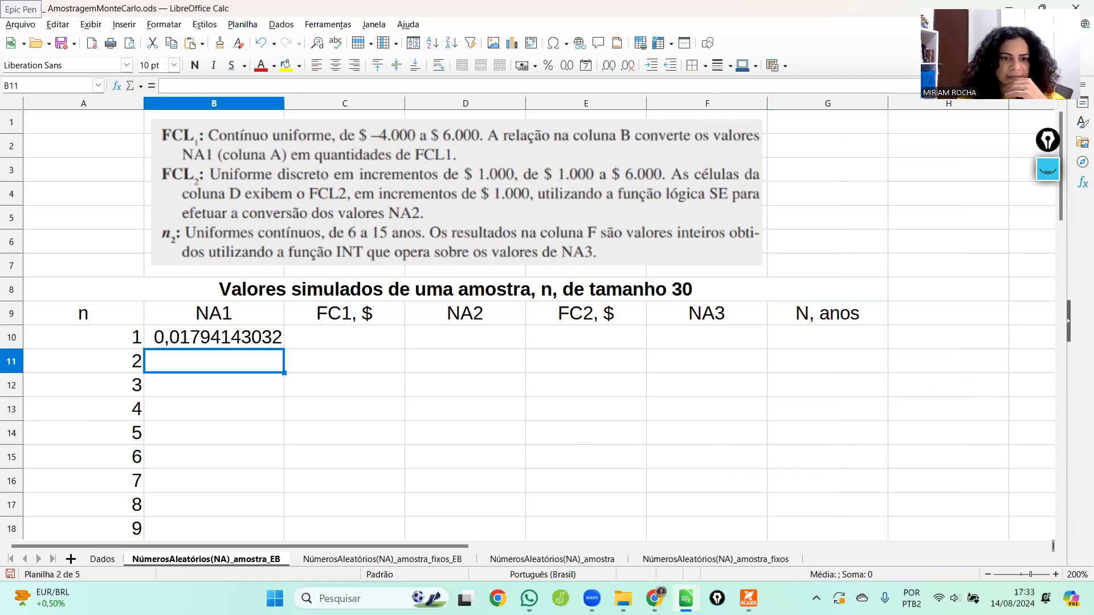
Step: Inspect the ALEATÓRIO function of cell B10 in the Function Wizard, close it, and open the cell's formula for editing
click(219, 341)
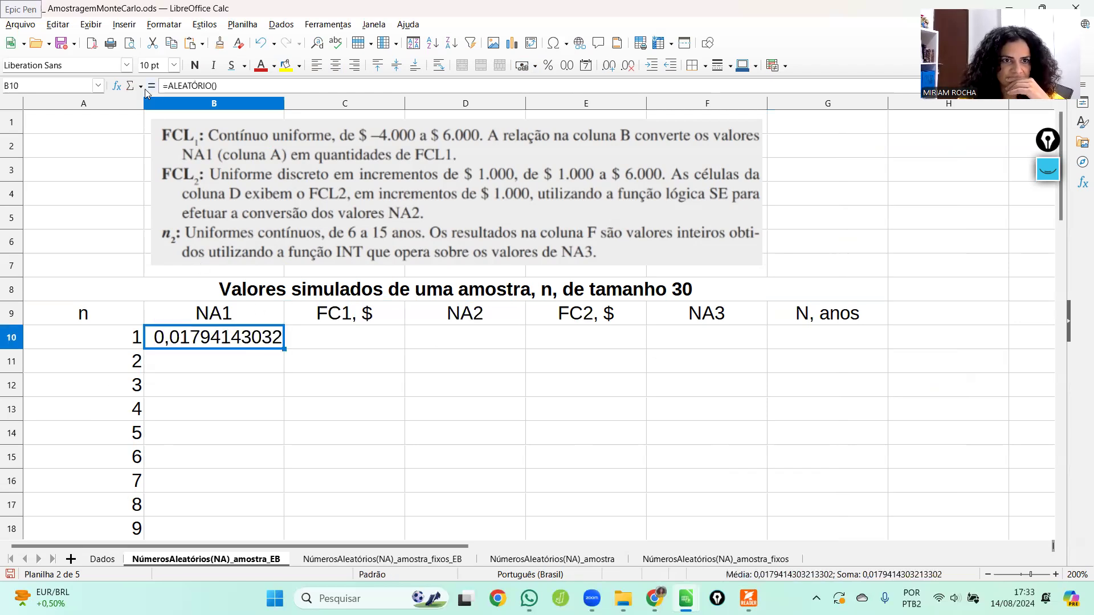
drag(169, 86, 218, 86)
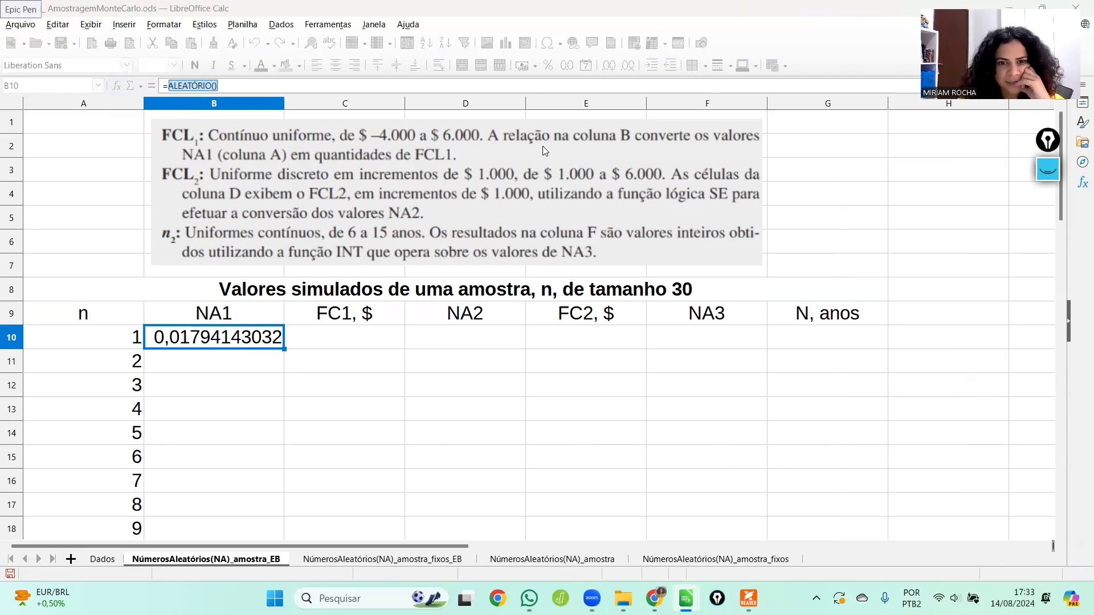
key(ctrl+F2)
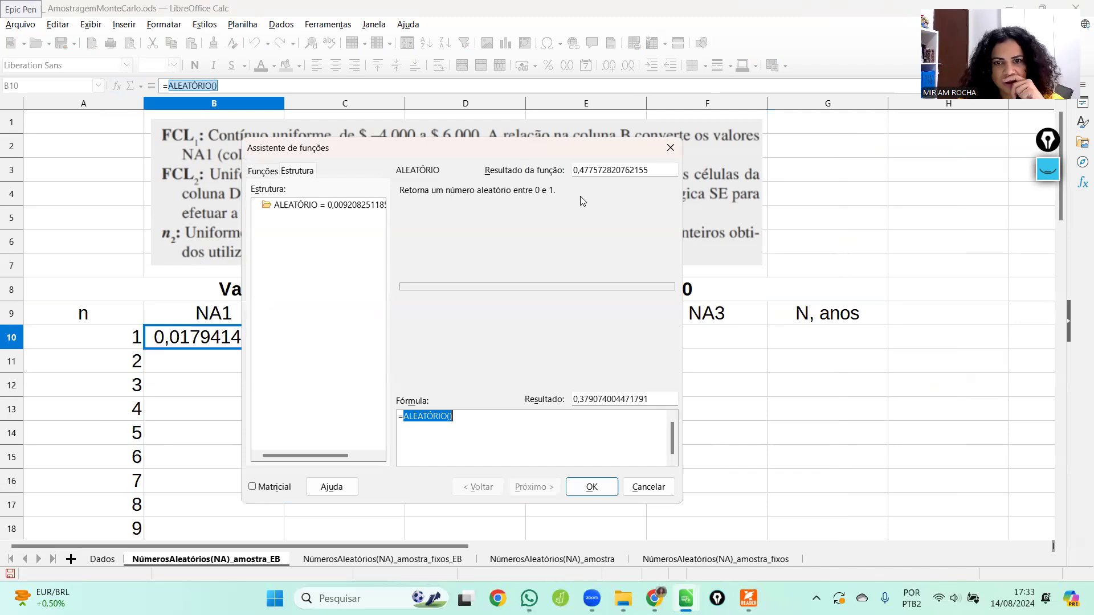
click(670, 150)
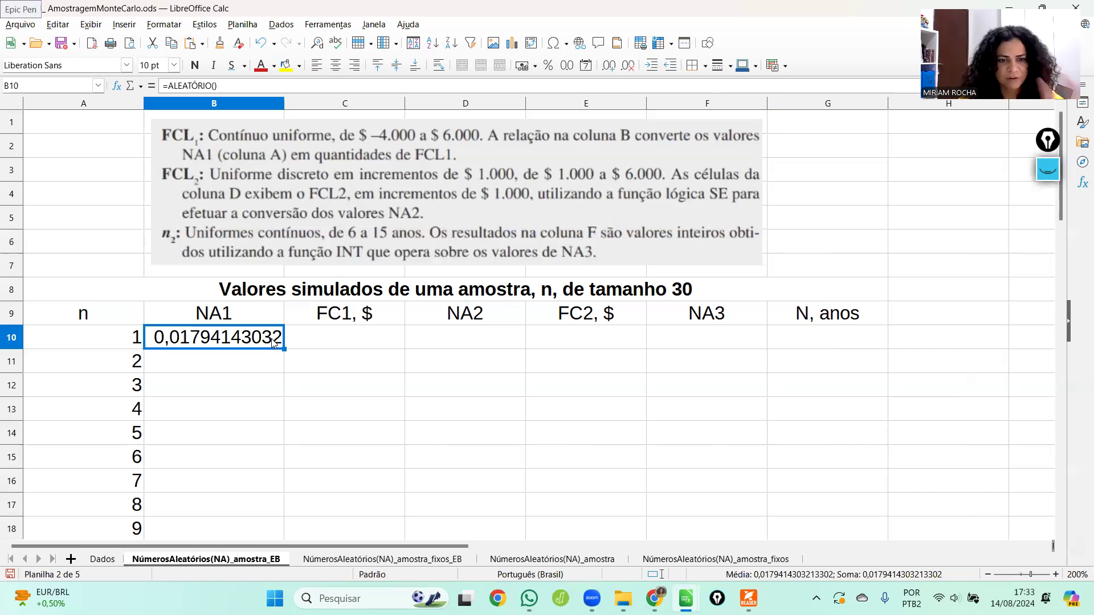
click(274, 85)
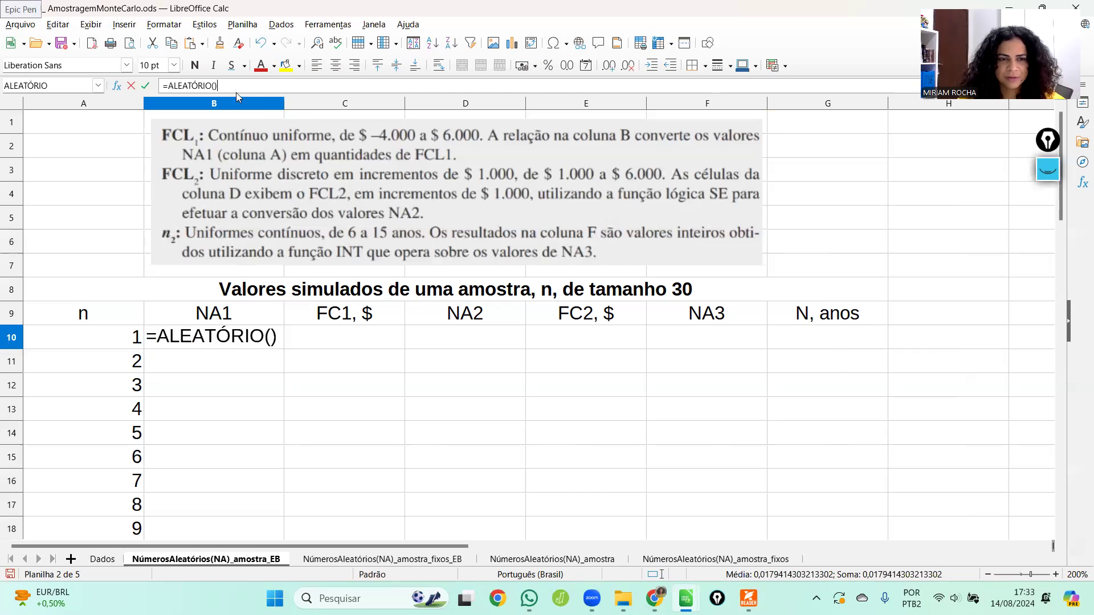
Step: Multiply the random number in cell B10 by 100, making its formula =100*ALEATÓRIO()
click(169, 87)
text(=)
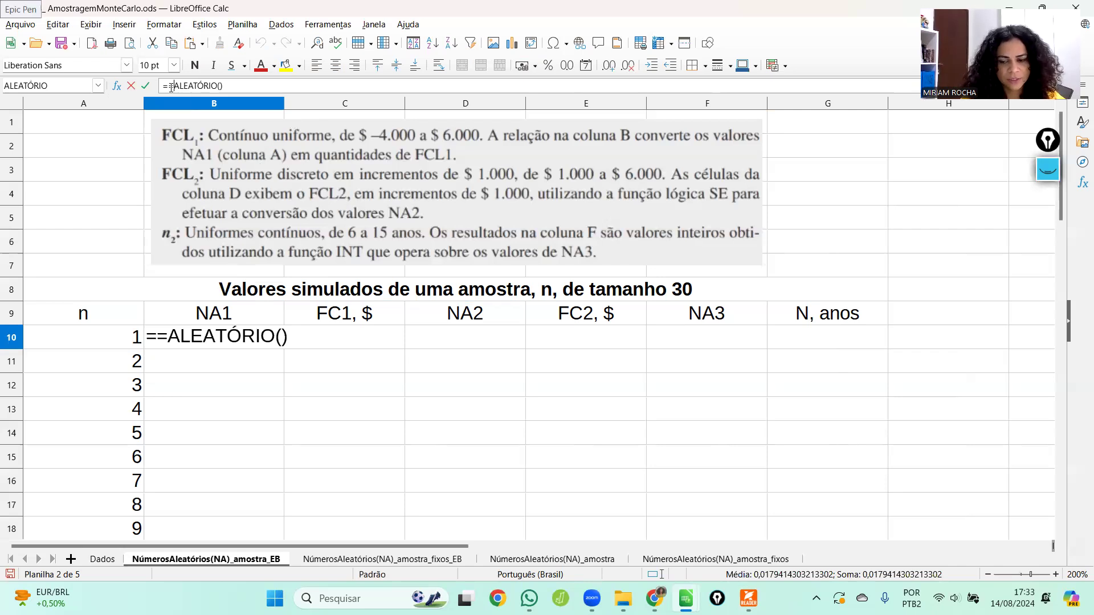
key(BackSpace)
text(100)
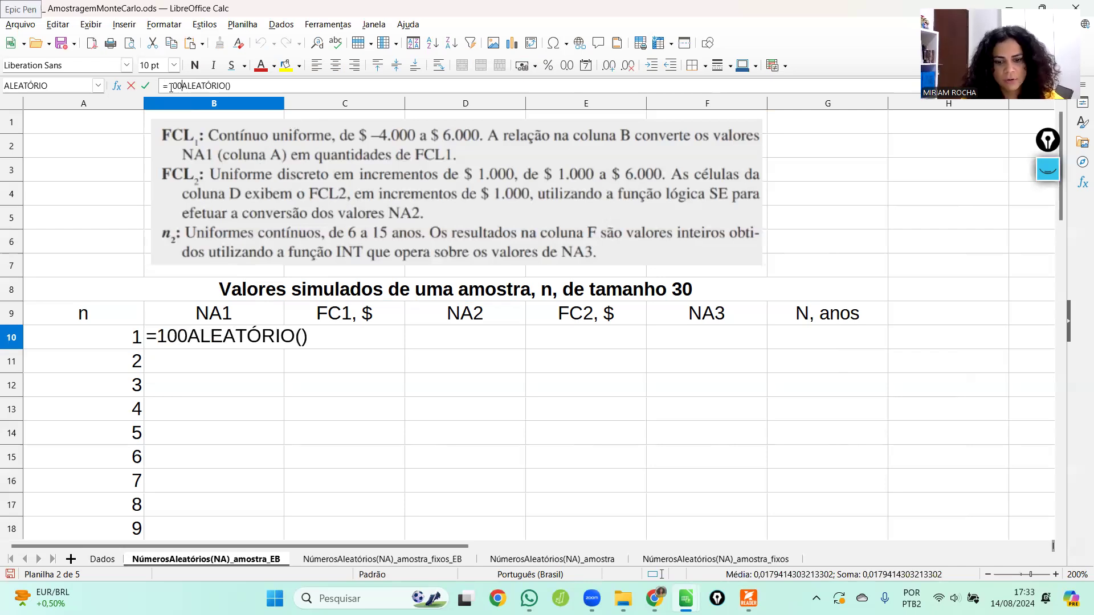
text(*)
key(Return)
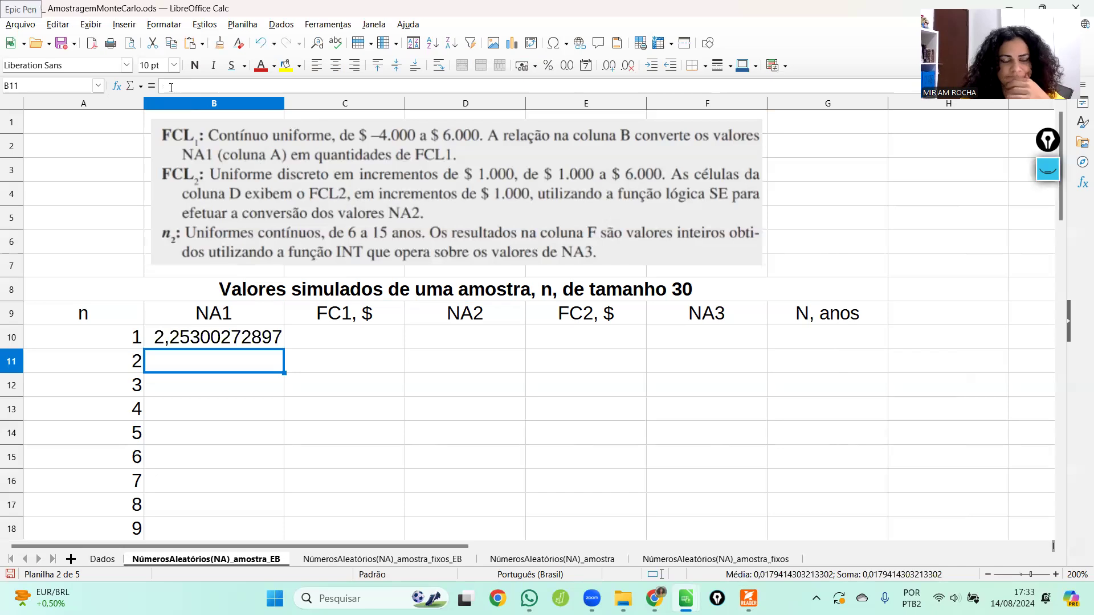
key(Up)
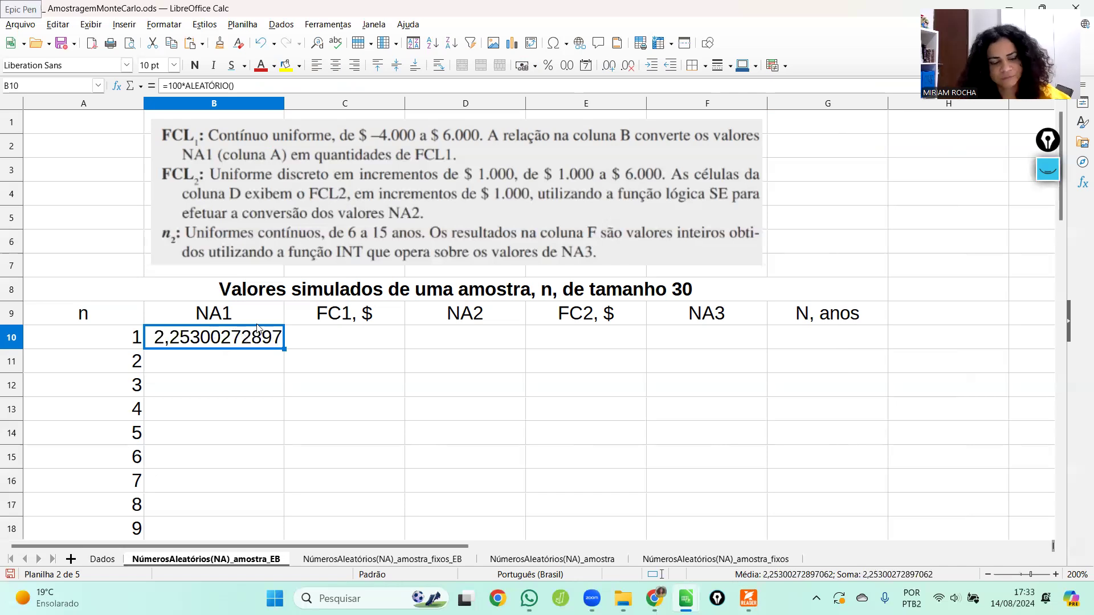
Step: Handwrite [0;100] × 100 and the interval [0;10000] beneath the first sample row with the Epic Pen
click(338, 342)
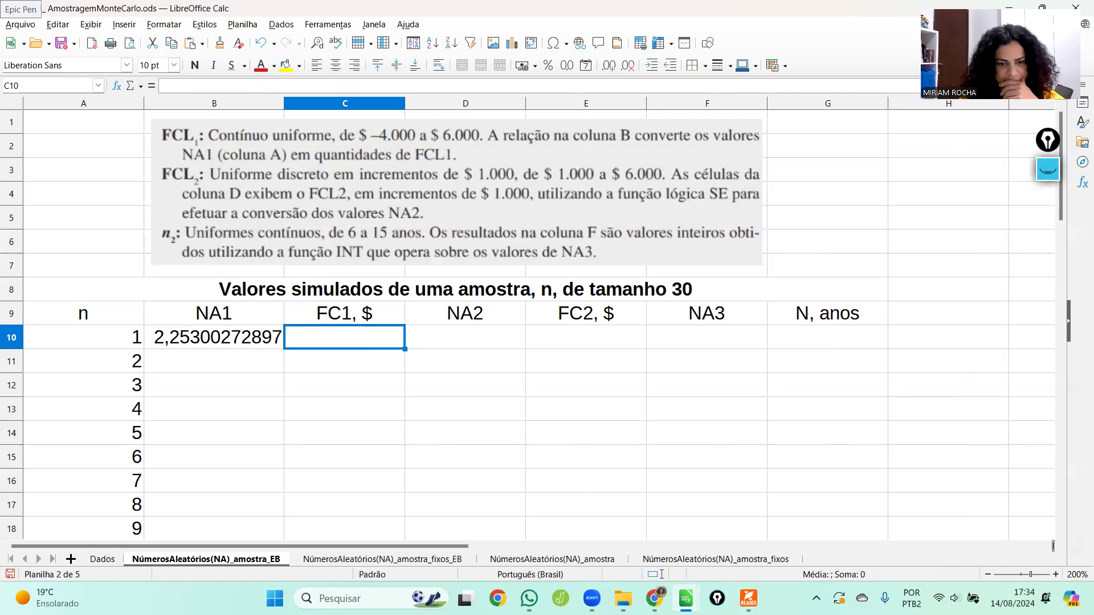
click(1048, 169)
click(1048, 234)
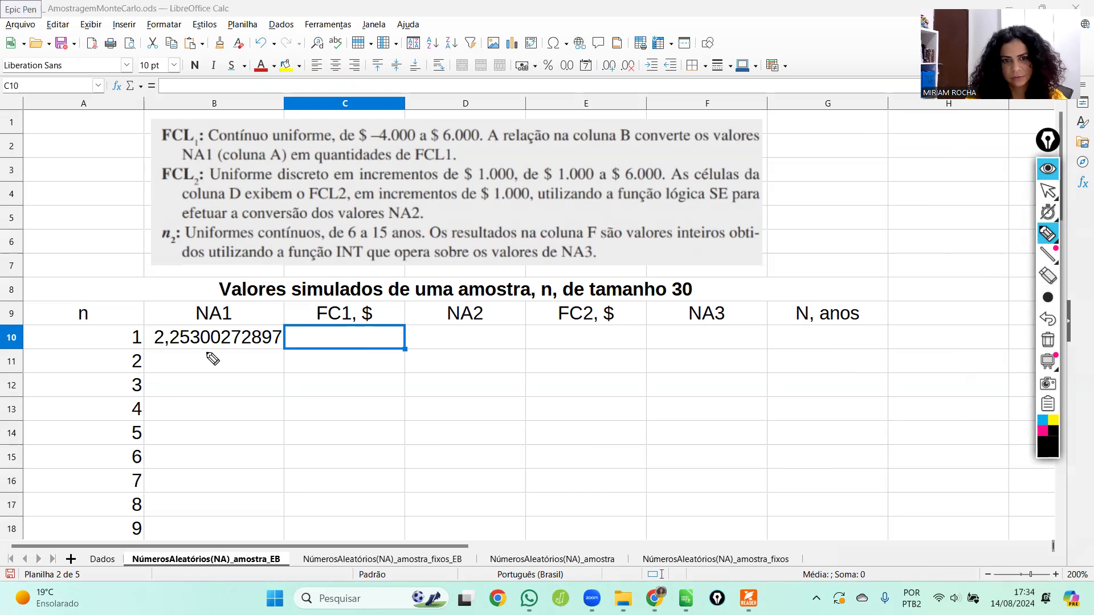
mouse_move(214, 356)
mouse_down()
mouse_move(230, 372)
mouse_move(254, 357)
mouse_move(283, 374)
mouse_move(293, 359)
mouse_move(313, 370)
mouse_move(311, 356)
mouse_move(333, 351)
mouse_move(324, 379)
mouse_move(398, 369)
mouse_up()
click(395, 360)
mouse_move(417, 354)
mouse_down()
mouse_move(411, 365)
mouse_move(421, 359)
mouse_up()
mouse_move(438, 354)
mouse_down()
mouse_move(432, 365)
mouse_move(441, 359)
mouse_up()
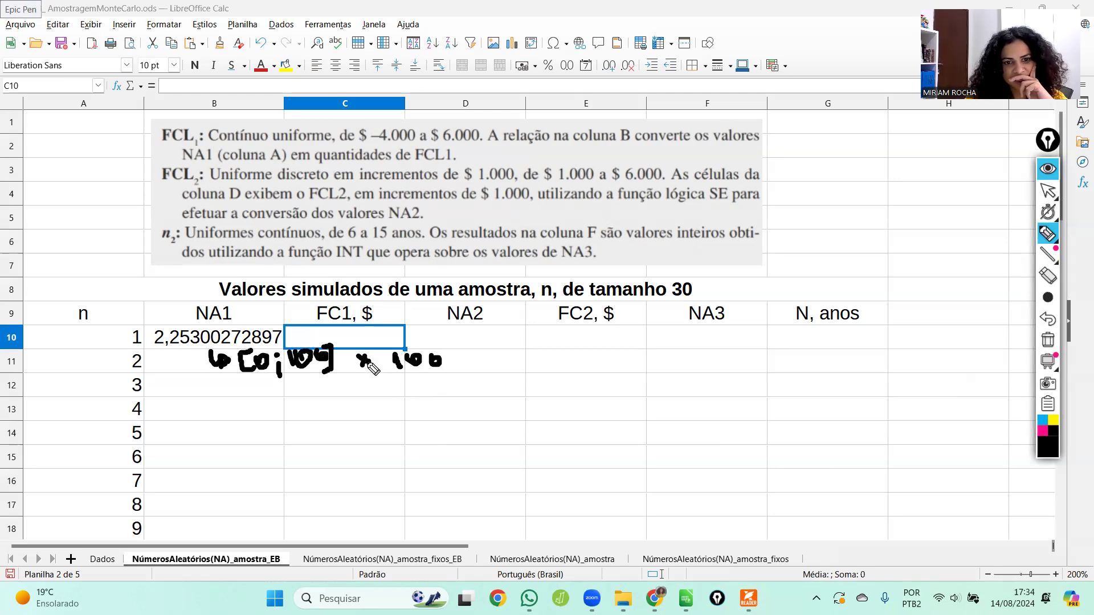
mouse_move(395, 377)
mouse_down()
mouse_move(387, 392)
mouse_move(397, 397)
mouse_move(407, 382)
mouse_move(424, 399)
mouse_move(426, 378)
mouse_move(447, 394)
mouse_move(471, 385)
mouse_up()
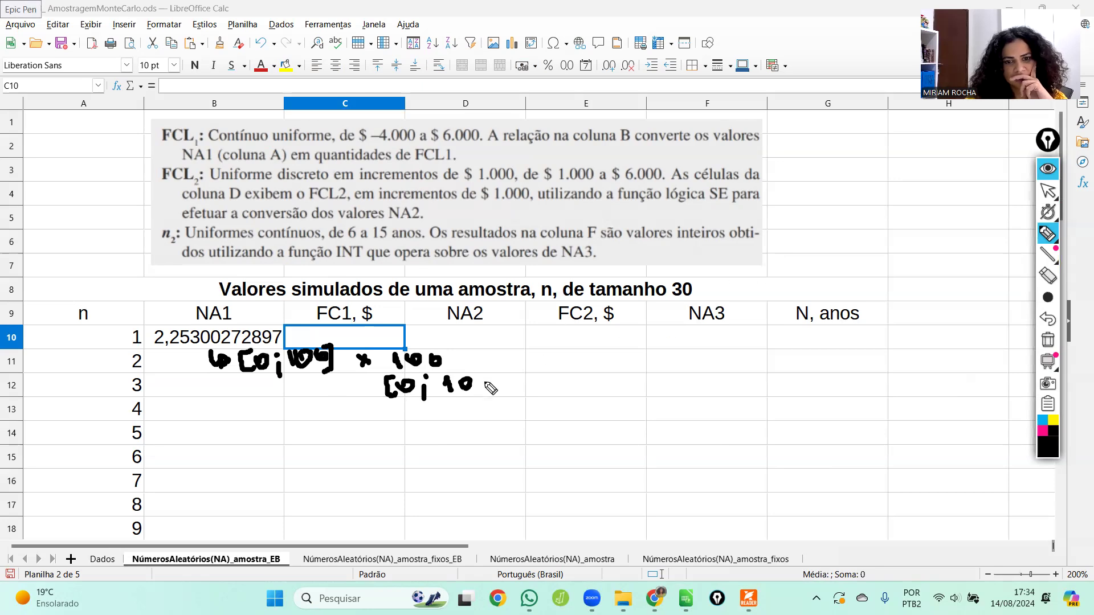
drag(479, 382, 488, 387)
mouse_move(514, 392)
mouse_down()
mouse_move(513, 379)
mouse_move(529, 377)
mouse_move(544, 393)
mouse_up()
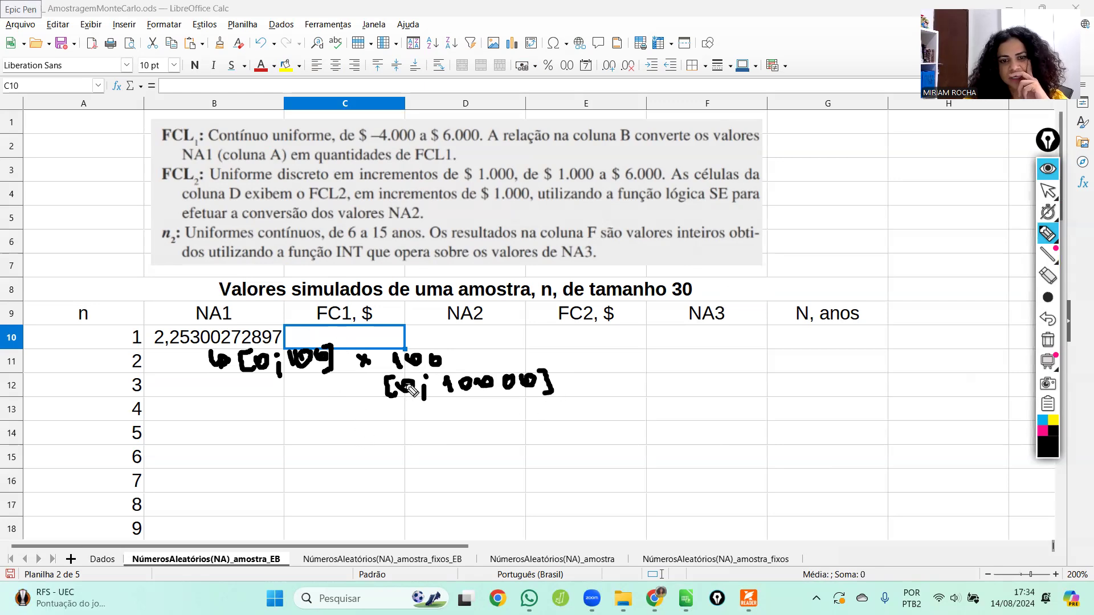
mouse_move(476, 416)
mouse_down()
mouse_move(478, 432)
mouse_move(489, 419)
mouse_move(534, 426)
mouse_move(616, 402)
mouse_up()
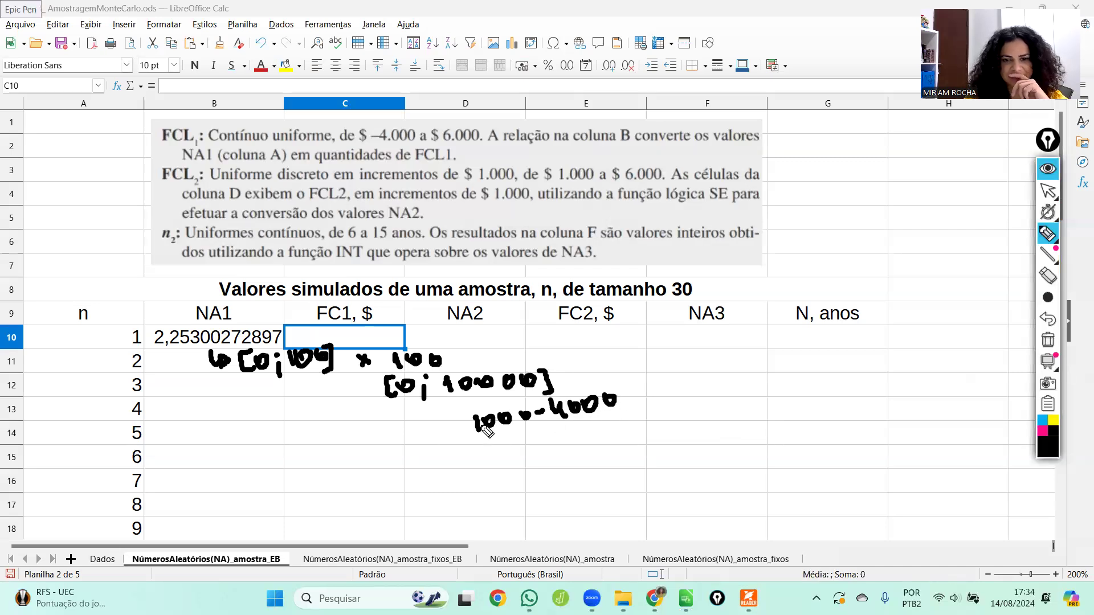
key(ctrl+z)
key(ctrl+z)
key(ctrl+z)
key(ctrl+z)
key(ctrl+z)
key(ctrl+z)
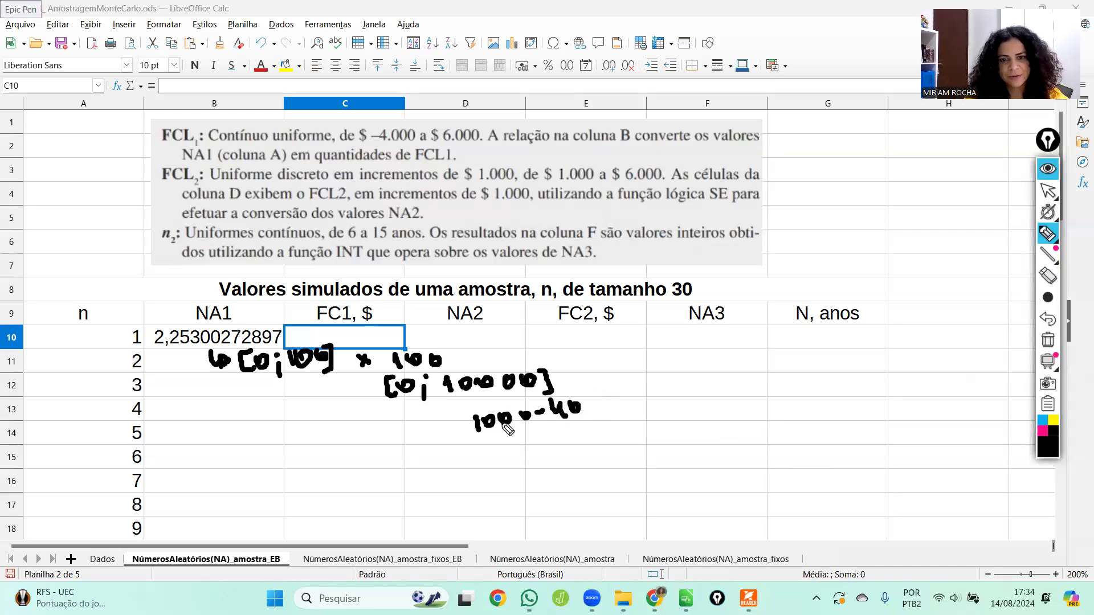
key(ctrl+z)
key(ctrl+z)
key(ctrl+z)
key(ctrl+z)
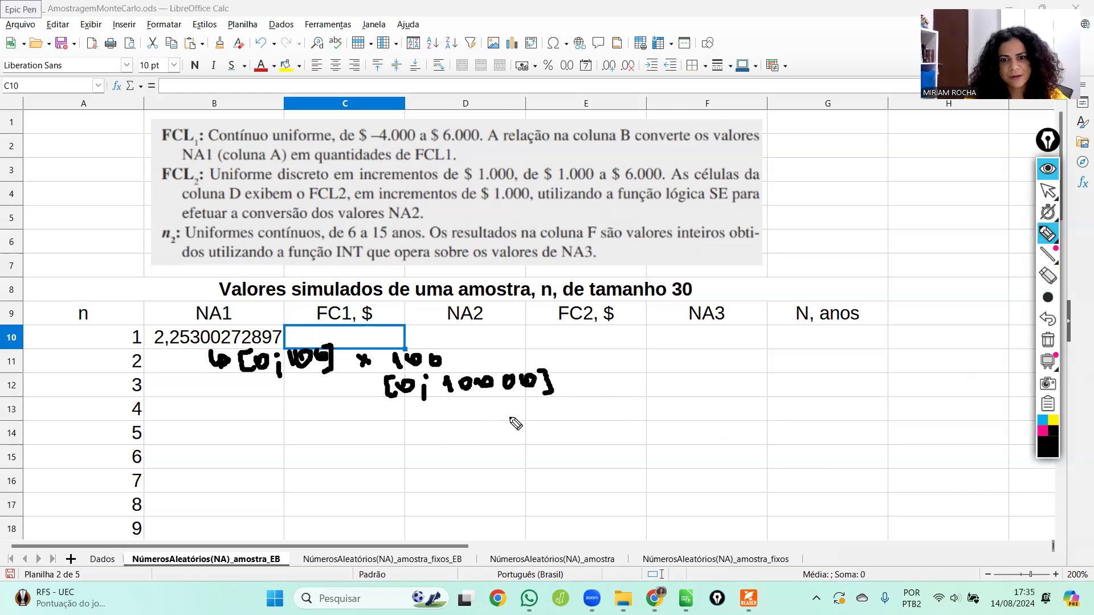
Step: Handwrite −4000 beside the interval [0;10000], and the limits −4000 and 6000 underneath it
mouse_move(584, 381)
mouse_down()
mouse_move(609, 393)
mouse_move(681, 389)
mouse_up()
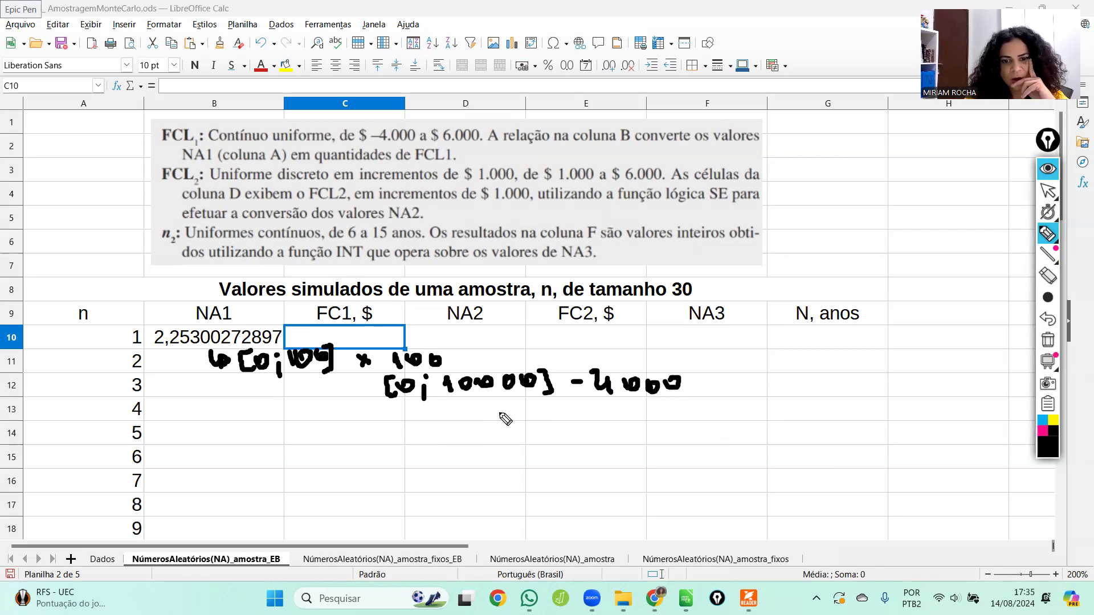
click(405, 407)
mouse_move(403, 407)
mouse_down()
mouse_move(432, 436)
mouse_move(518, 438)
mouse_up()
click(455, 410)
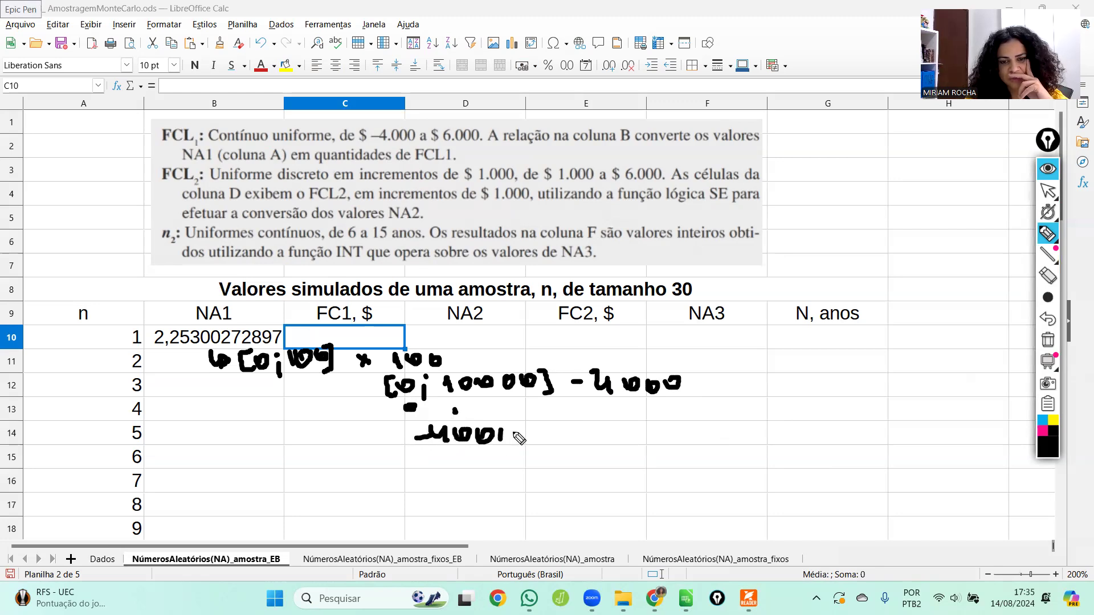
click(598, 433)
mouse_move(600, 426)
mouse_down()
mouse_move(596, 438)
mouse_move(661, 433)
mouse_move(652, 419)
mouse_up()
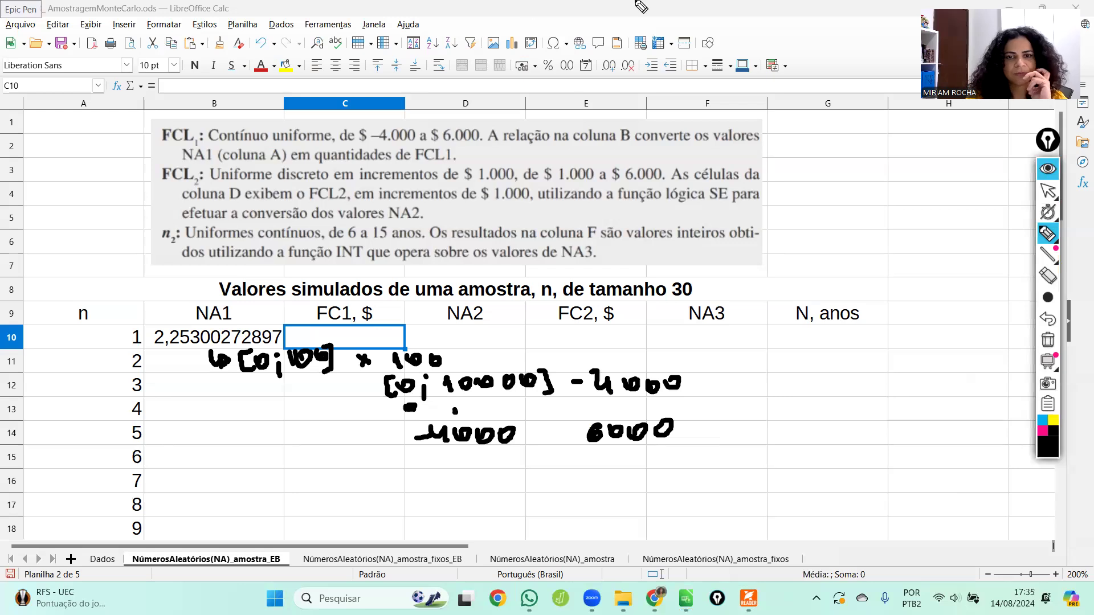
Step: Underline the −4.000 to 6.000 range in the FCL1 description, erase the handwritten calculation over the table, and leave drawing mode
drag(397, 139, 473, 149)
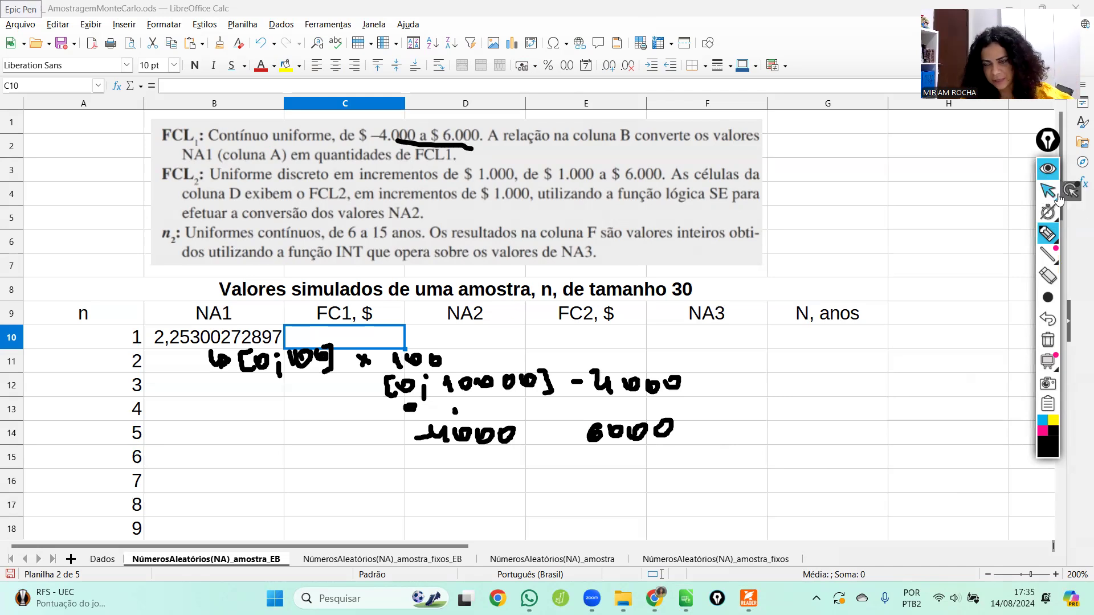
click(1047, 275)
mouse_move(670, 440)
mouse_down()
mouse_move(680, 405)
mouse_move(601, 385)
mouse_move(251, 362)
mouse_move(456, 416)
mouse_move(471, 440)
mouse_move(437, 391)
mouse_move(431, 444)
mouse_up()
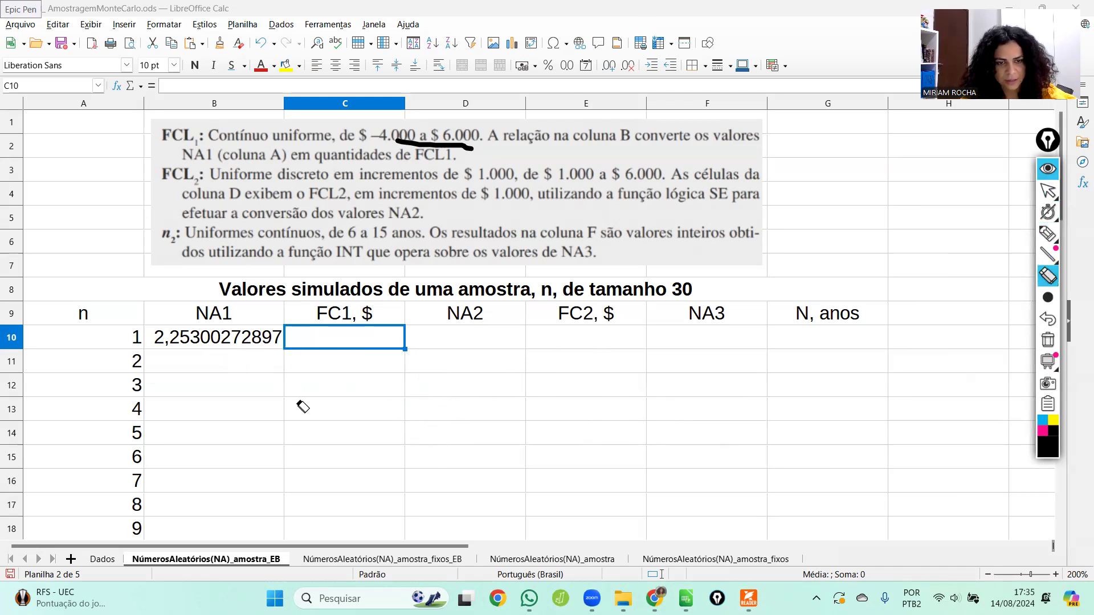
key(Escape)
Step: Enter the formula =B10*100-4000 in cell C10, the first FC1 value of the sample
click(348, 337)
text(=)
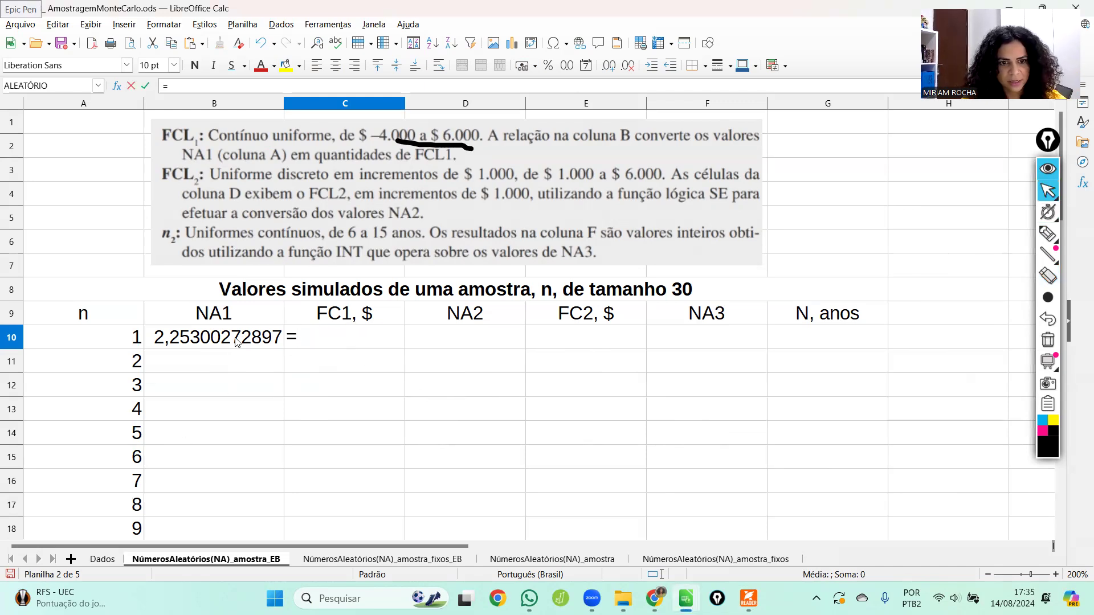
click(237, 342)
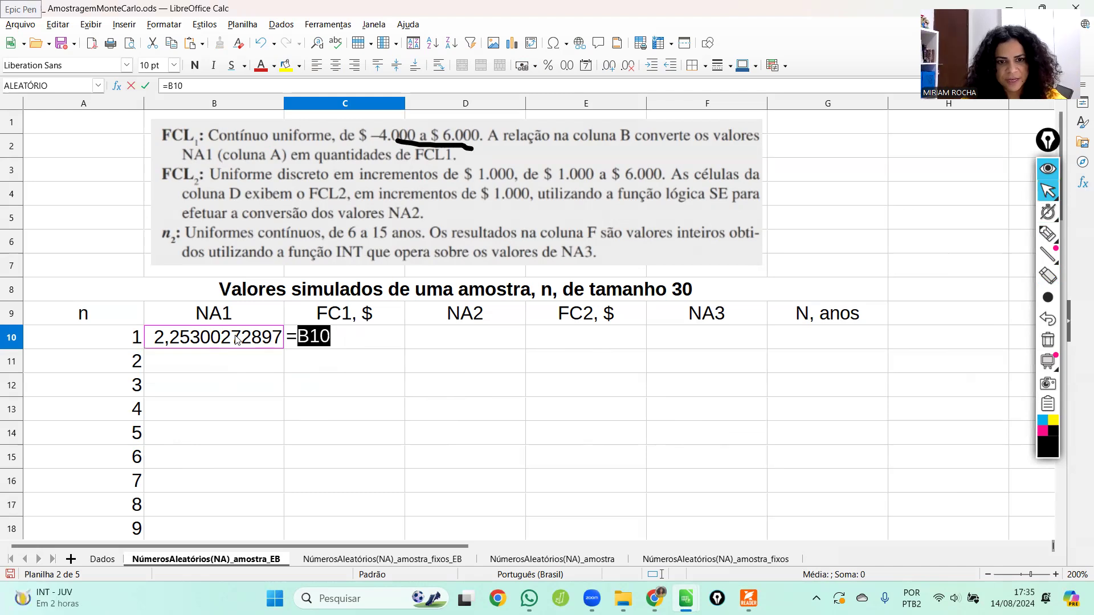
text(*100-4000)
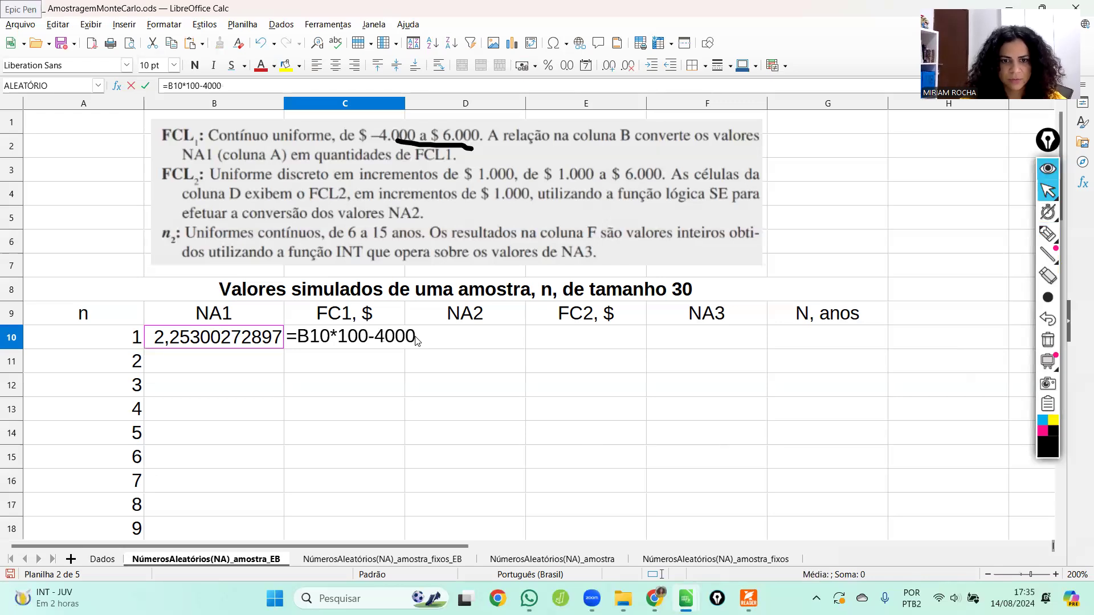
key(Return)
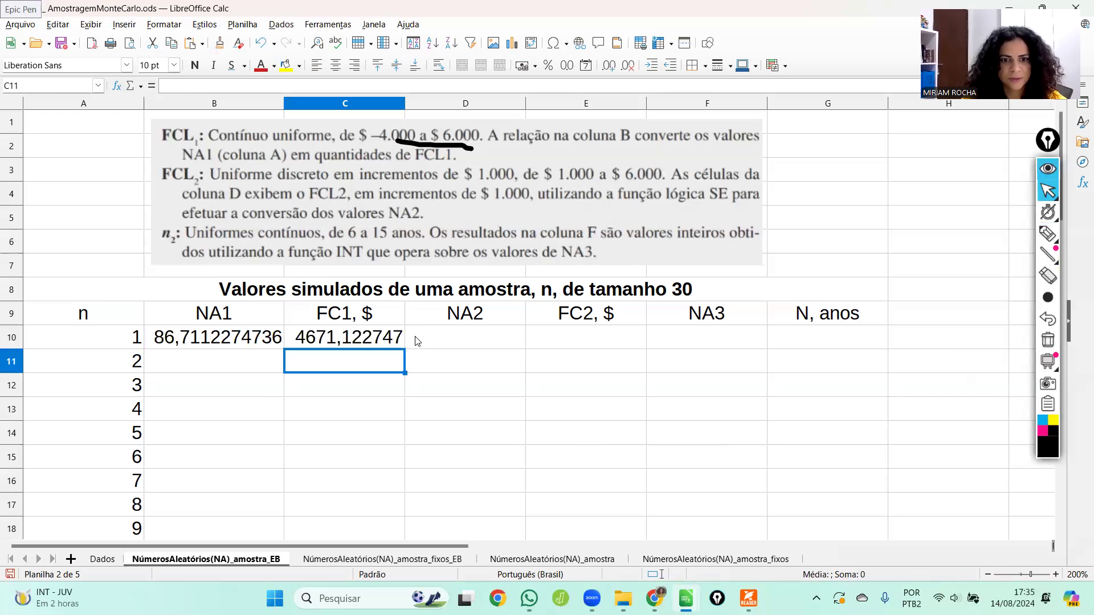
Step: Change the formula in cell C10 to =INT((B10*100-4000)/100)
click(394, 340)
click(170, 85)
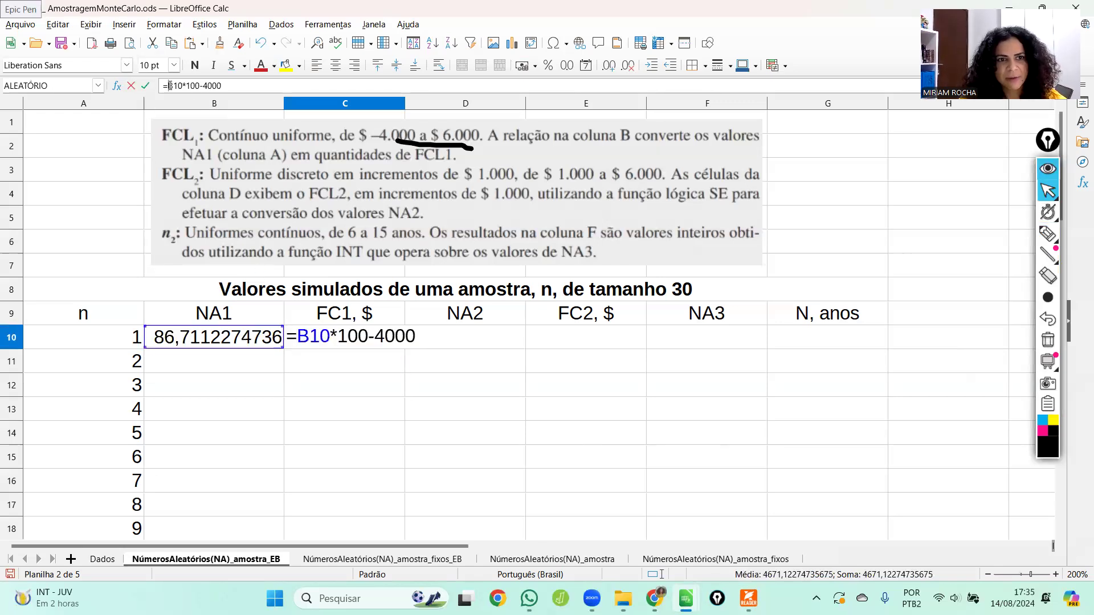
text(()
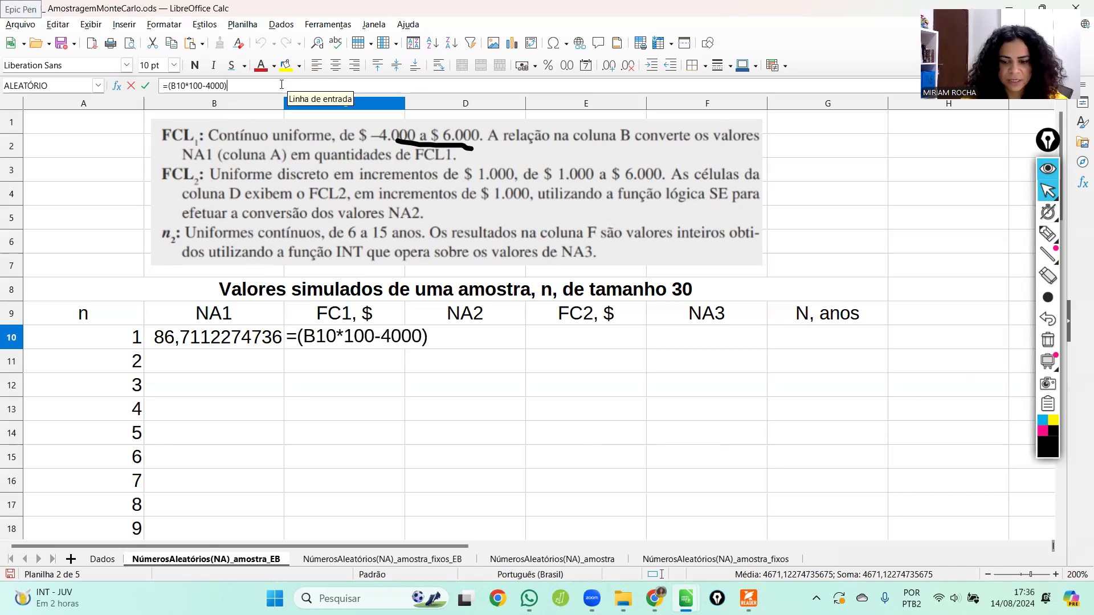
text(/100))
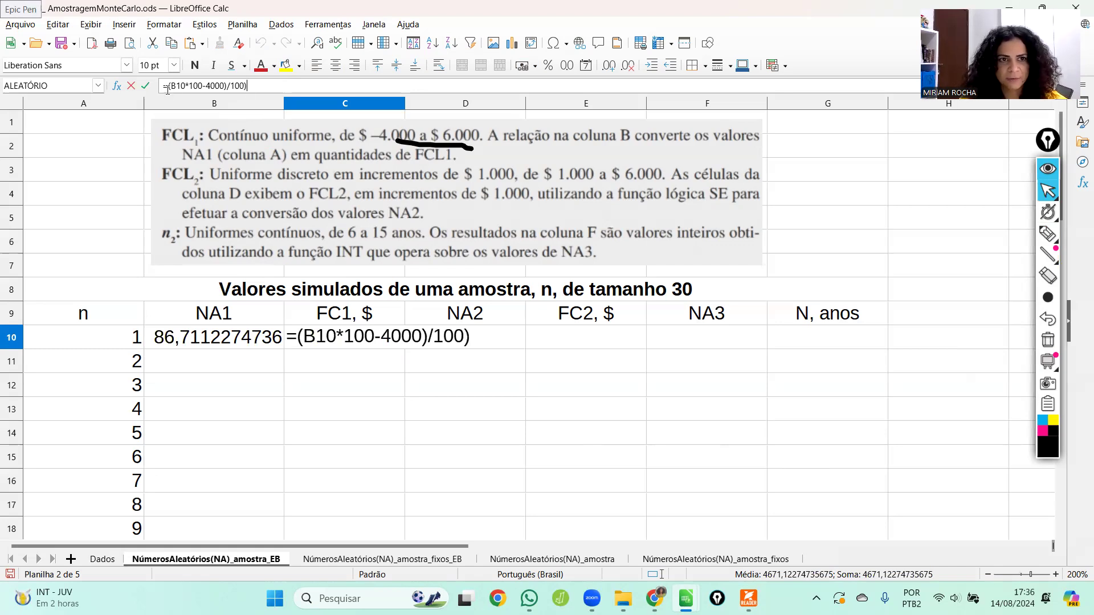
text(()
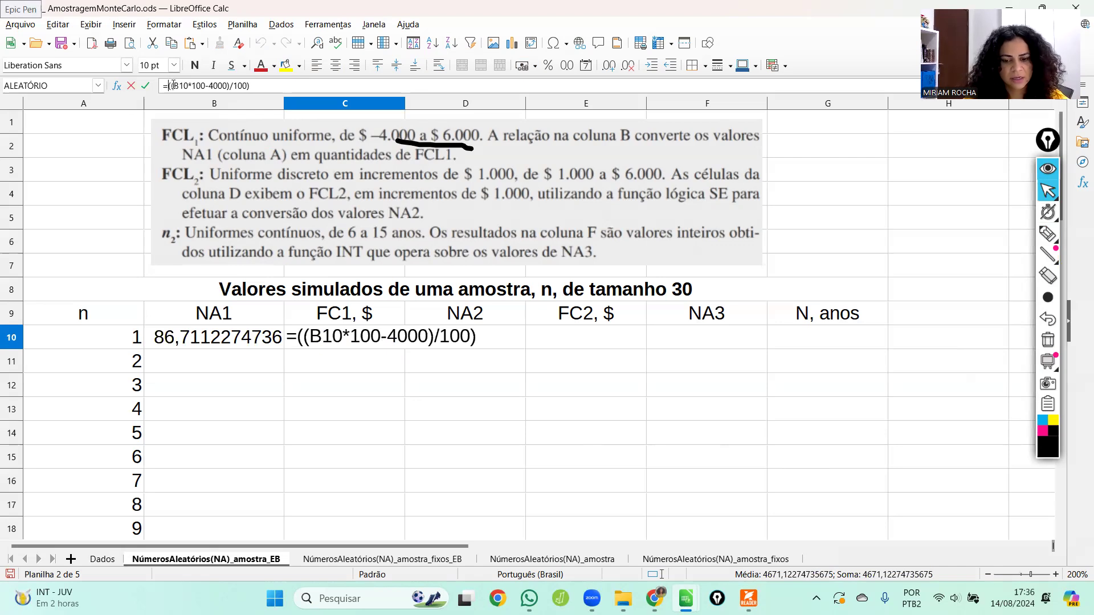
text(INT)
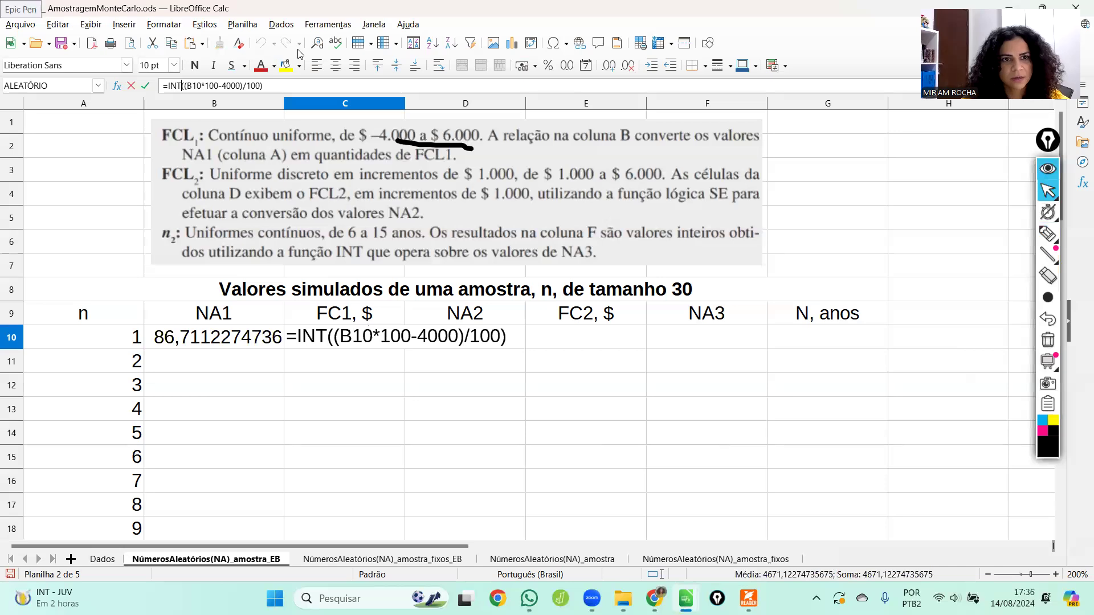
key(Return)
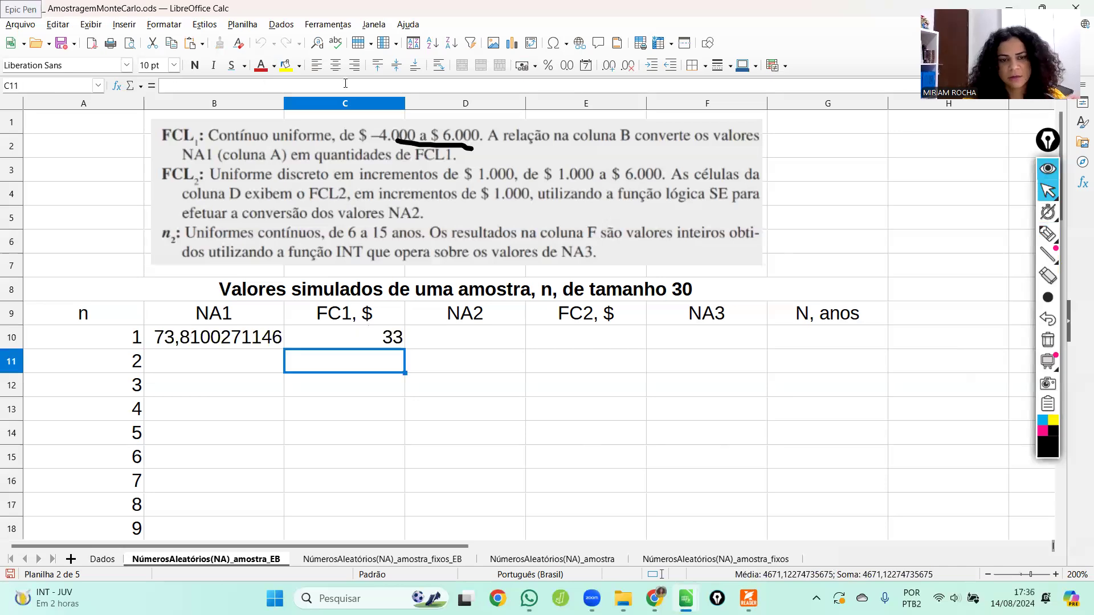
Step: Fill the FC1 formula from cell C10 down to C39 for all 30 sample rows
click(372, 341)
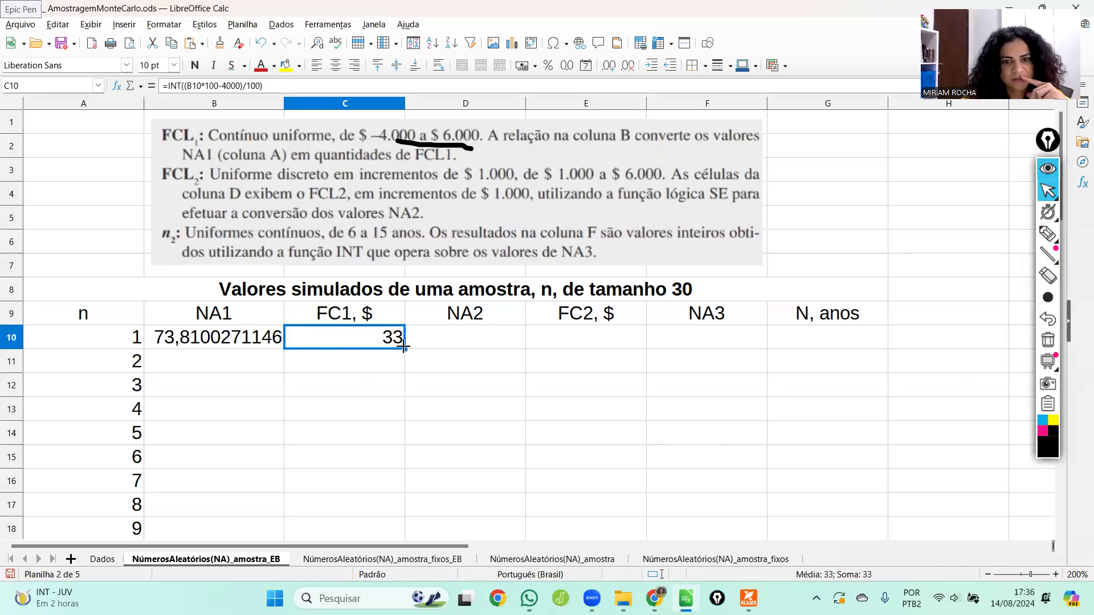
drag(403, 368, 381, 171)
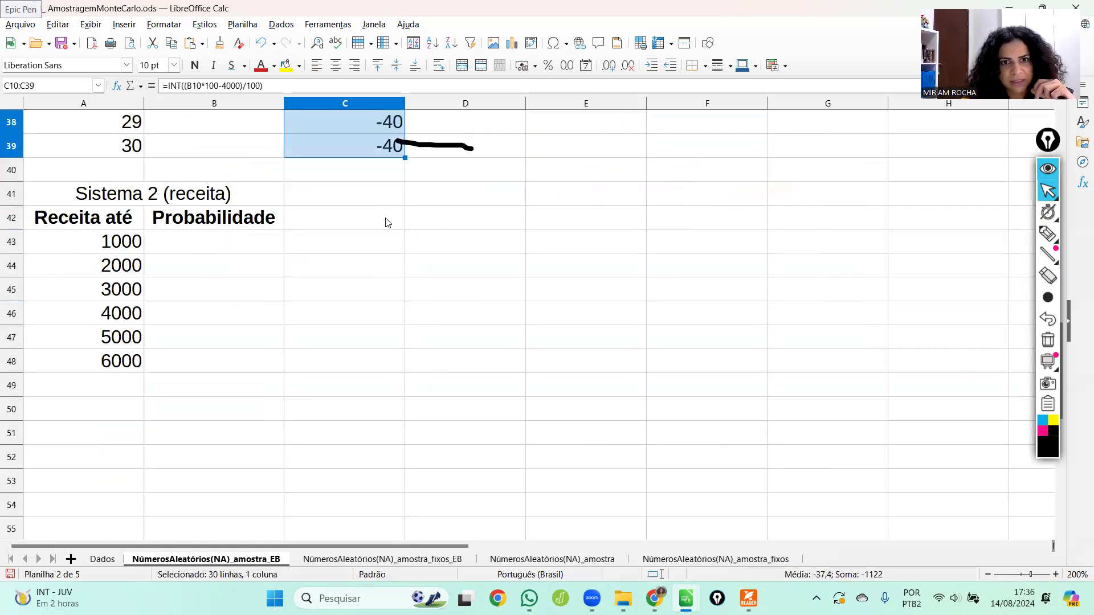
scroll(684, 342, up, 2)
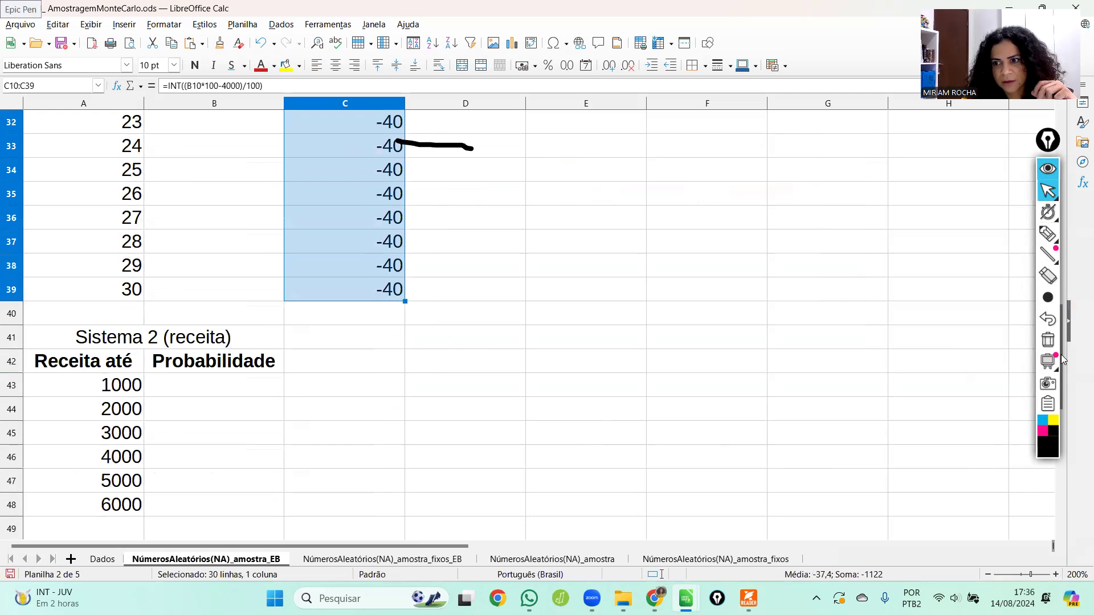
scroll(408, 501, down, 2)
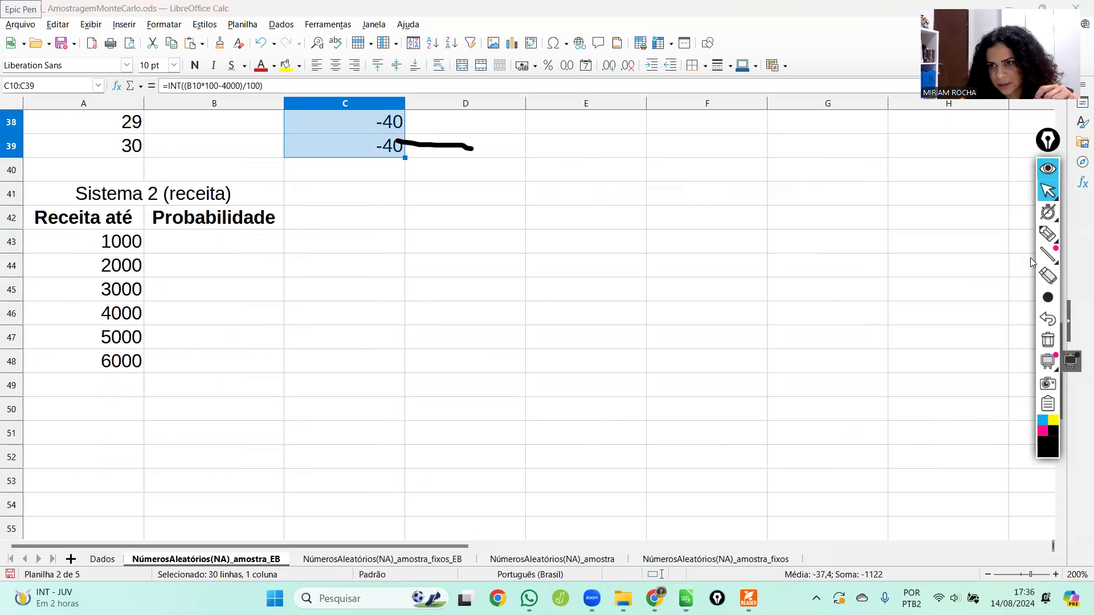
Step: Move the Epic Pen toolbar clear of the sheet's scroll bar and fill the NA1 formula from cell B10 down to B39
drag(1050, 143, 998, 163)
drag(1063, 341, 1061, 162)
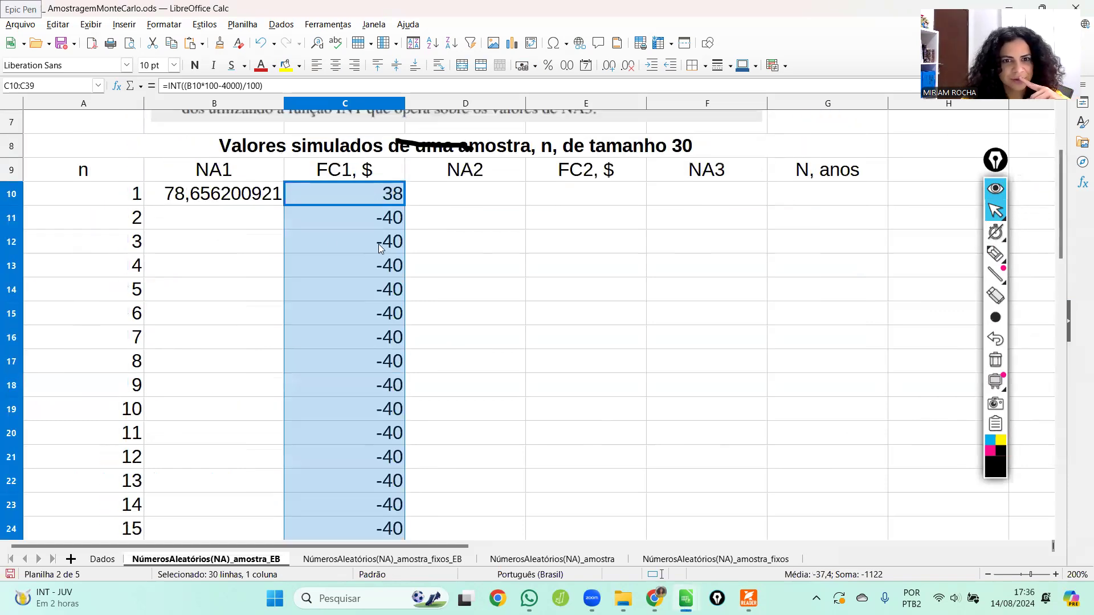
click(274, 199)
double_click(283, 206)
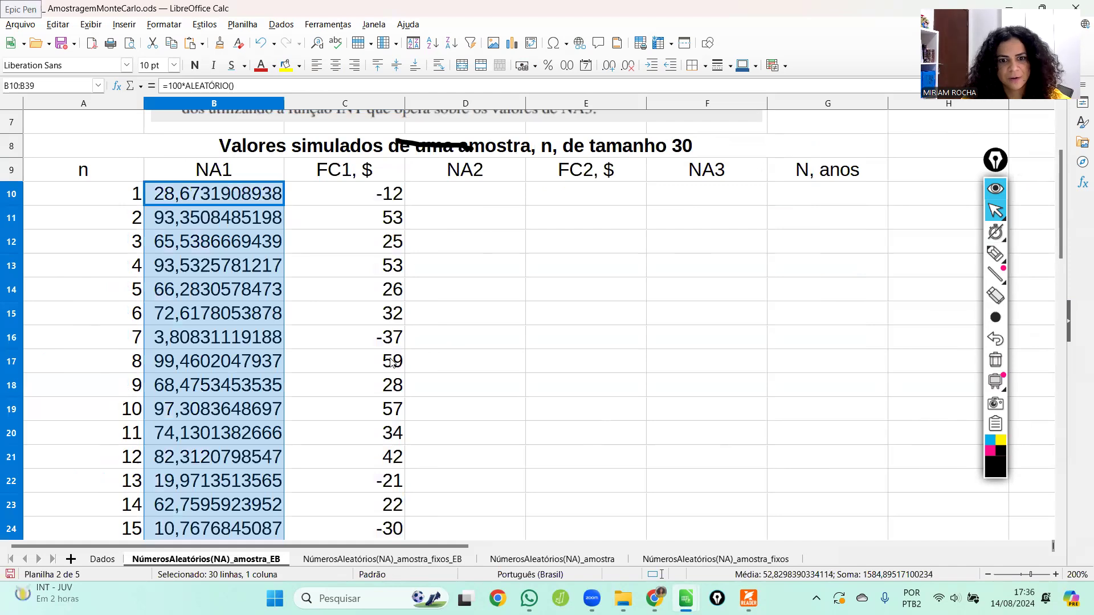
Step: Change the formula in cell C10 to =INT((B10*100-4000)/100)*100 and fill it down to C39
click(399, 192)
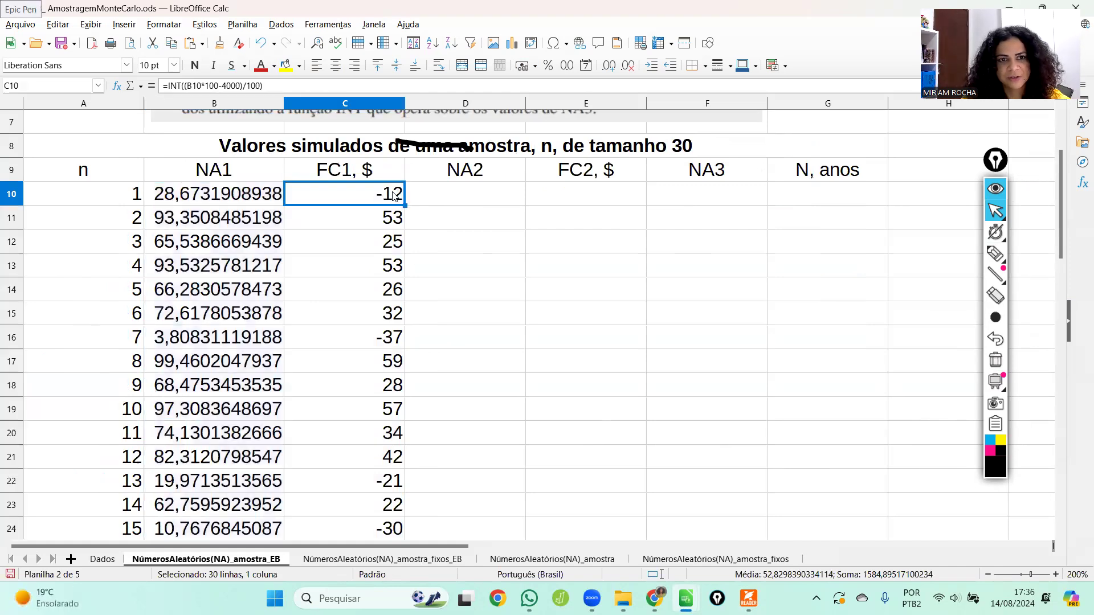
click(281, 84)
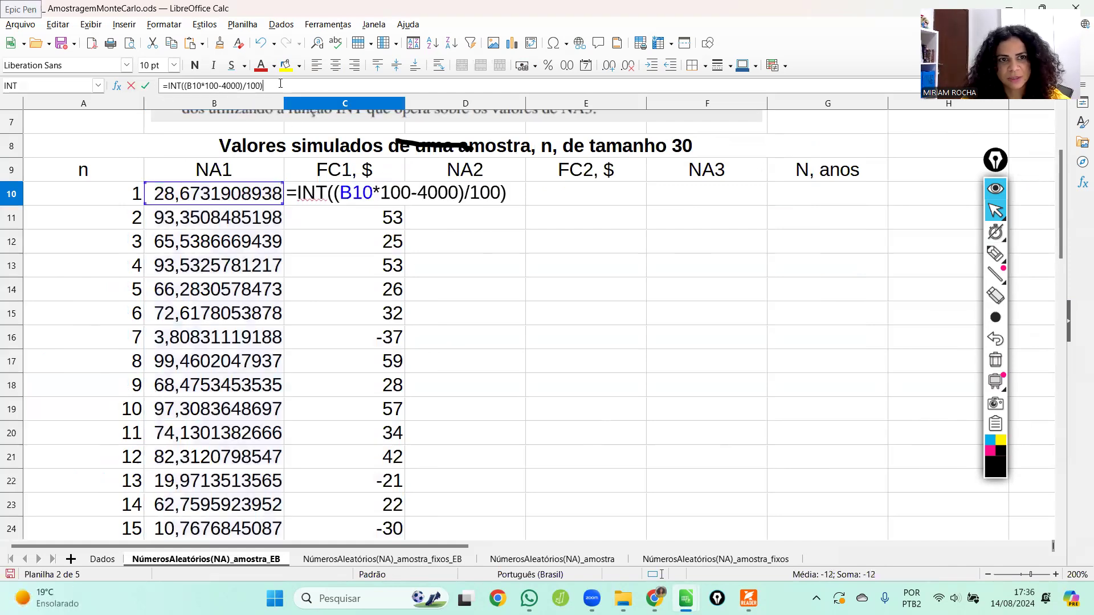
text(*100)
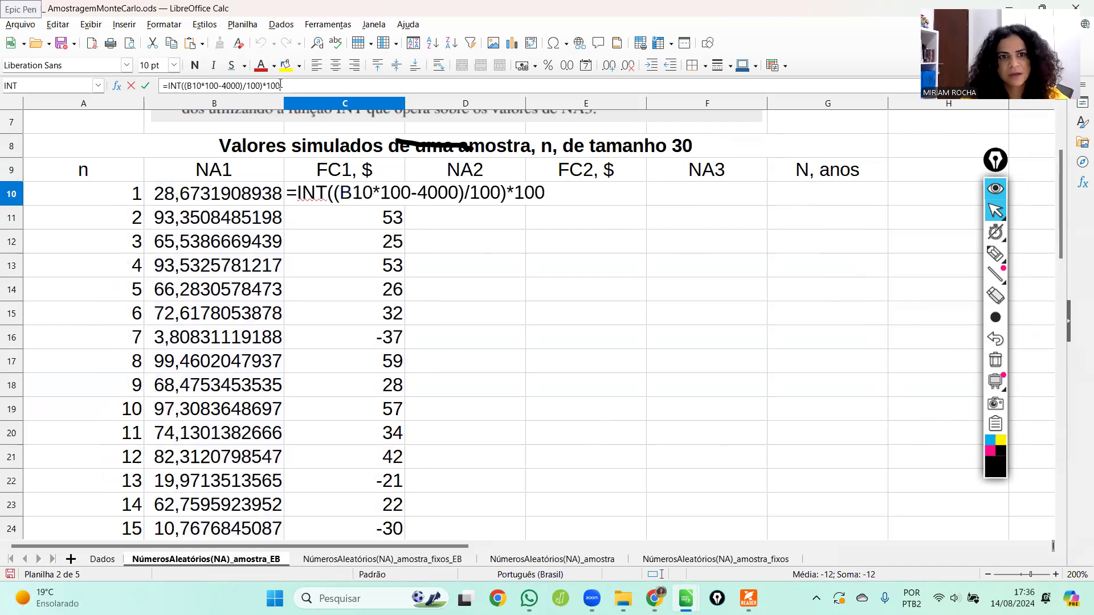
key(Return)
click(399, 196)
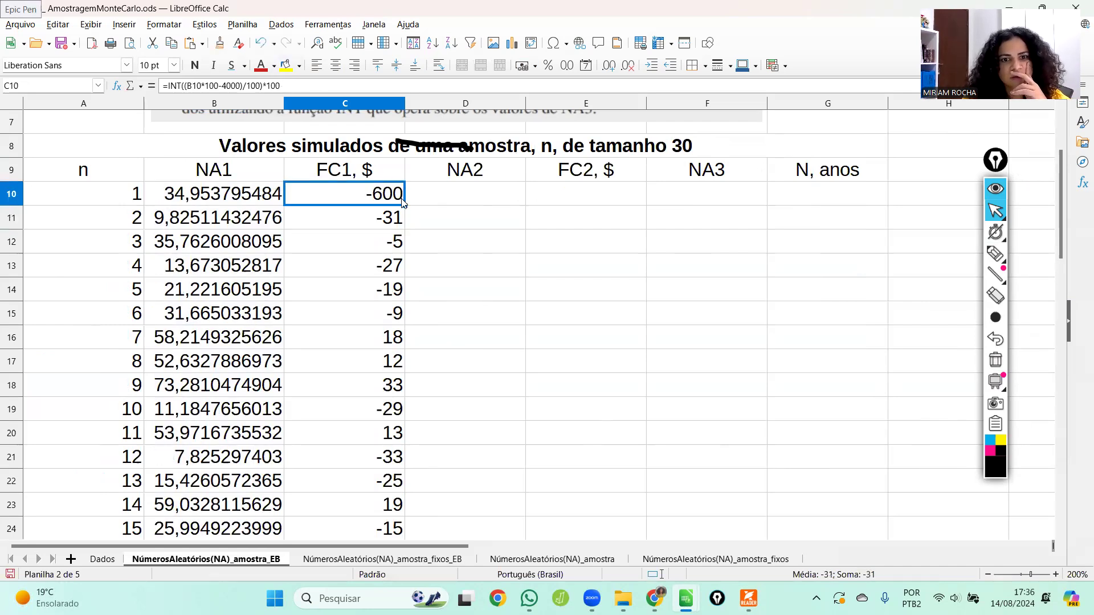
double_click(404, 205)
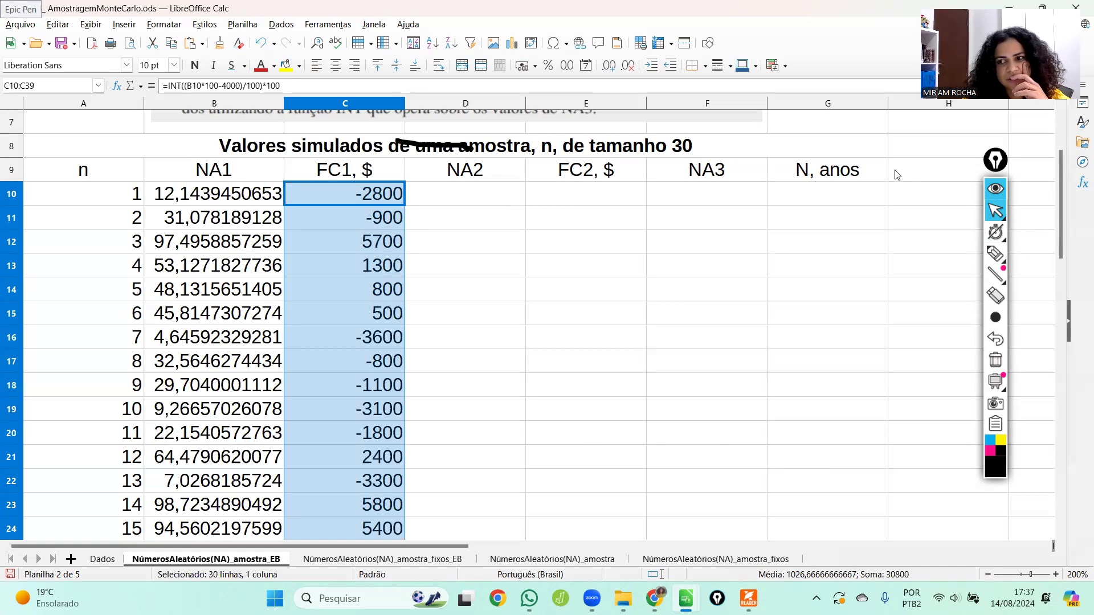
Step: Erase the stray black pen stroke over the sheet with Epic Pen's eraser and hide its drawing tools
mouse_move(1062, 190)
mouse_down()
mouse_move(1079, 302)
mouse_move(1079, 182)
mouse_up()
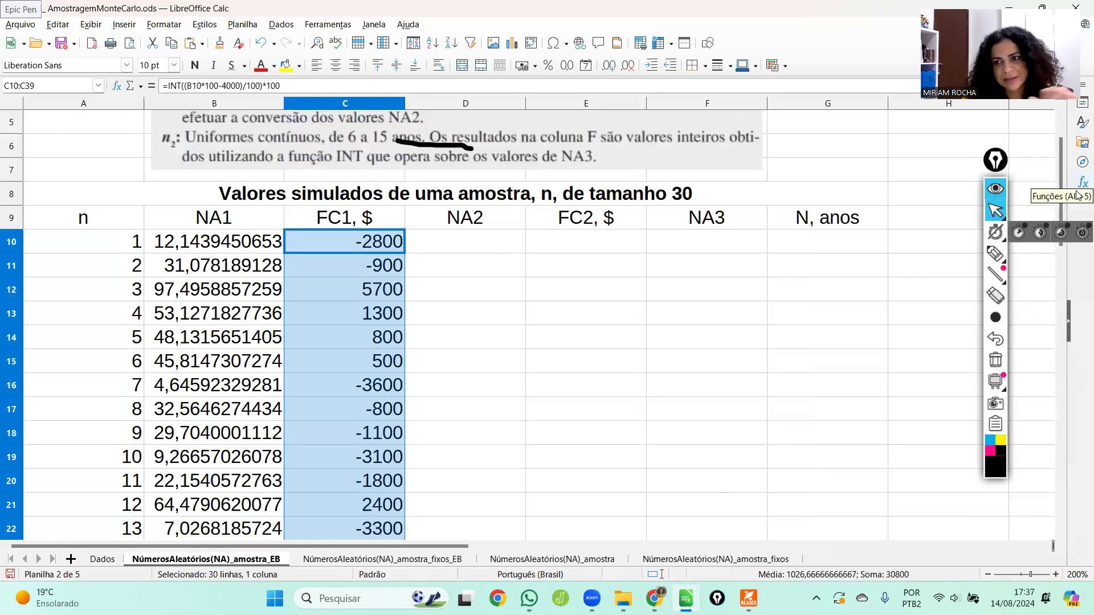
mouse_move(996, 260)
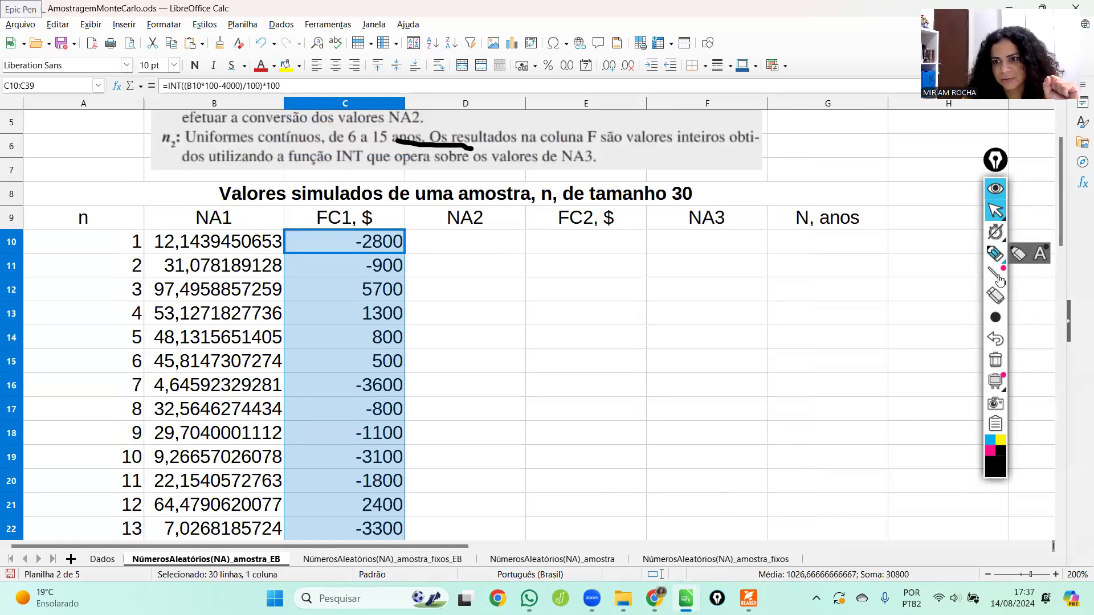
click(995, 296)
drag(416, 149, 464, 145)
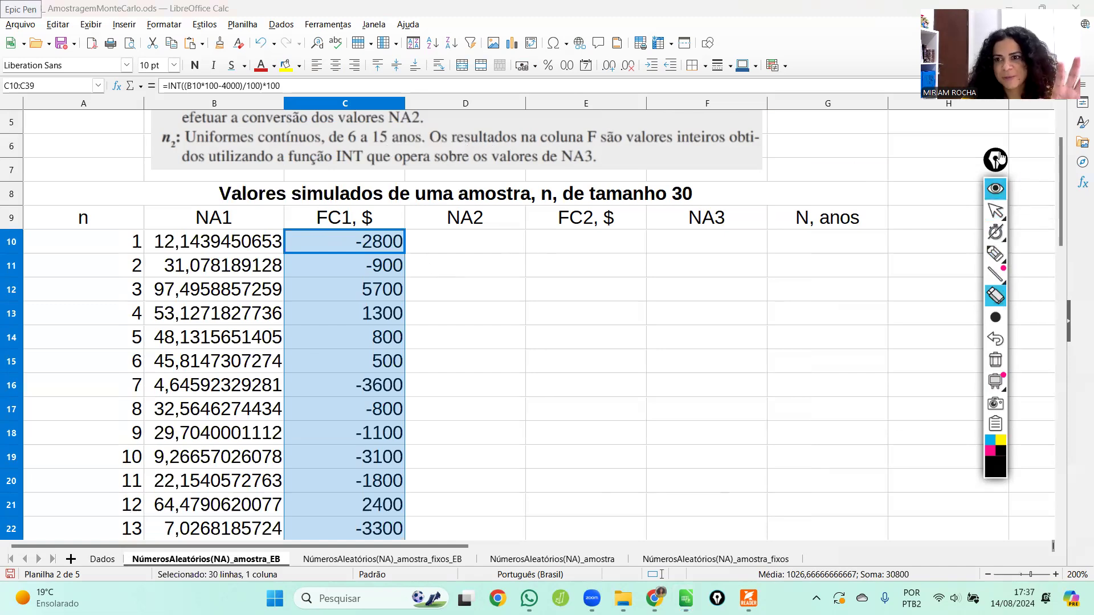
click(993, 191)
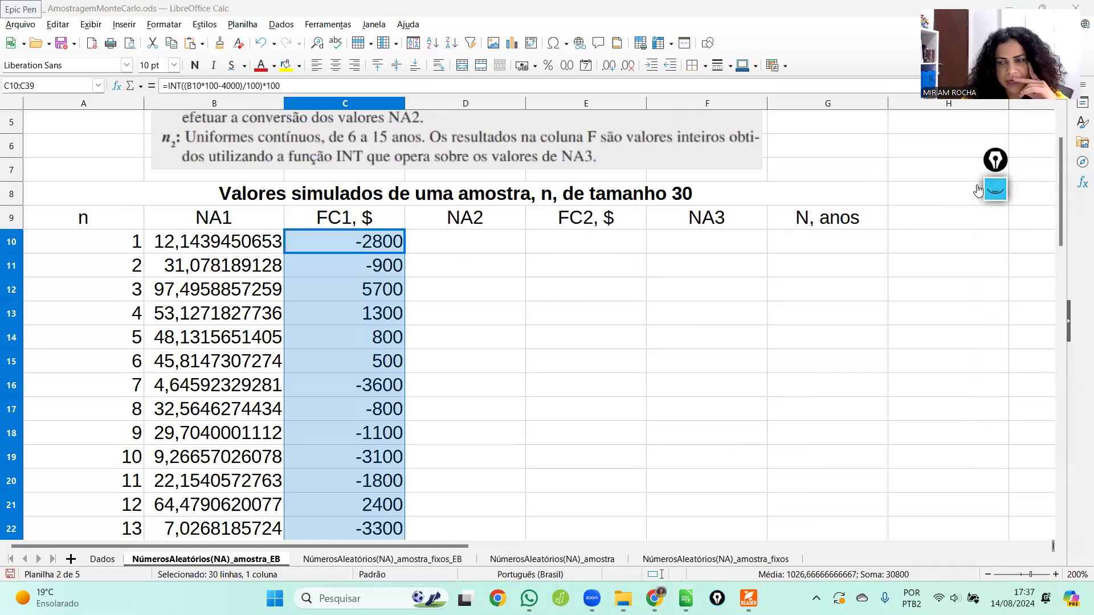
Step: Enter the formula =ALEATÓRIO() in cell D10, the first NA2 value of the sample
scroll(1059, 200, up, 2)
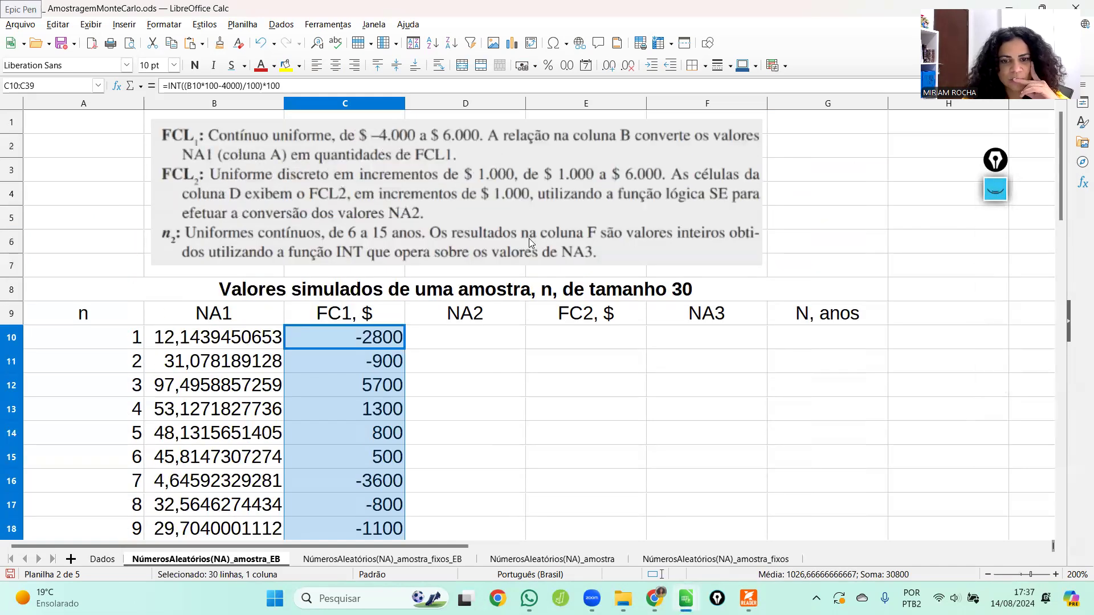
click(393, 341)
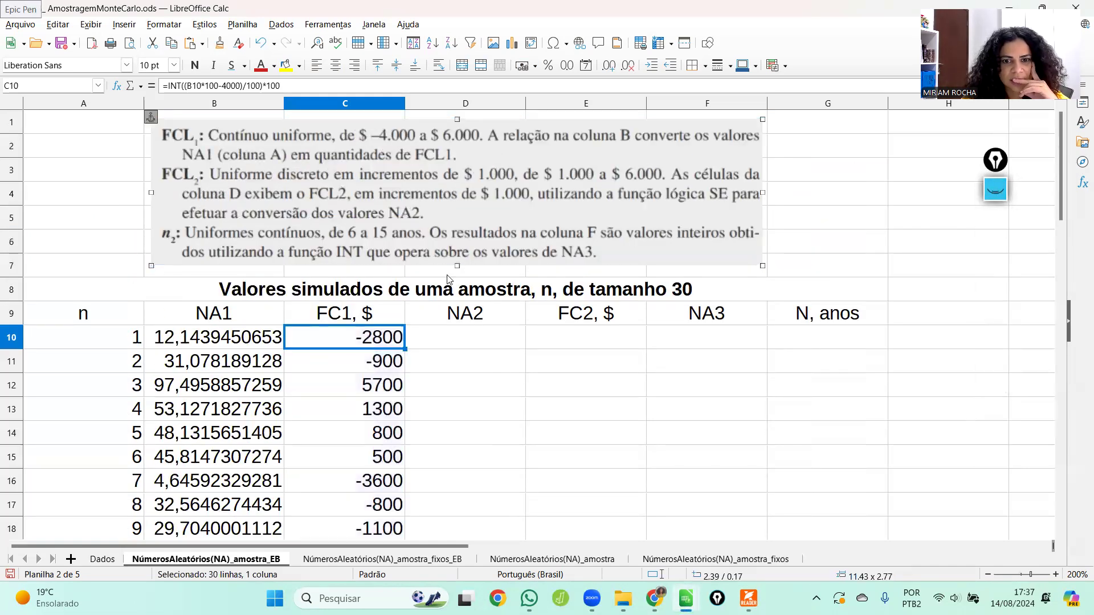
click(239, 341)
click(534, 340)
click(488, 348)
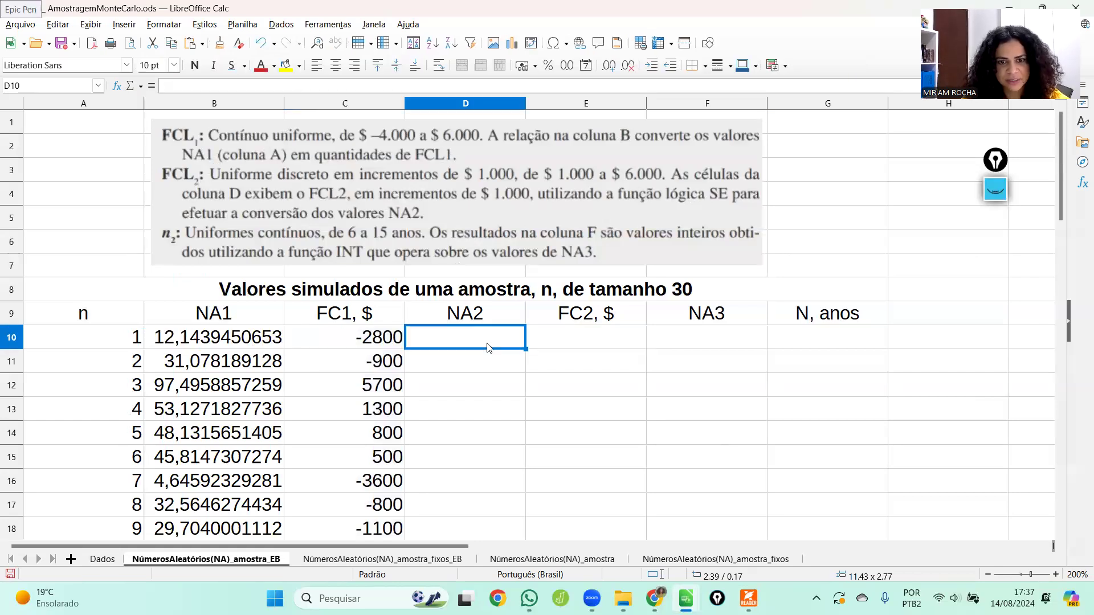
double_click(511, 332)
text(=a)
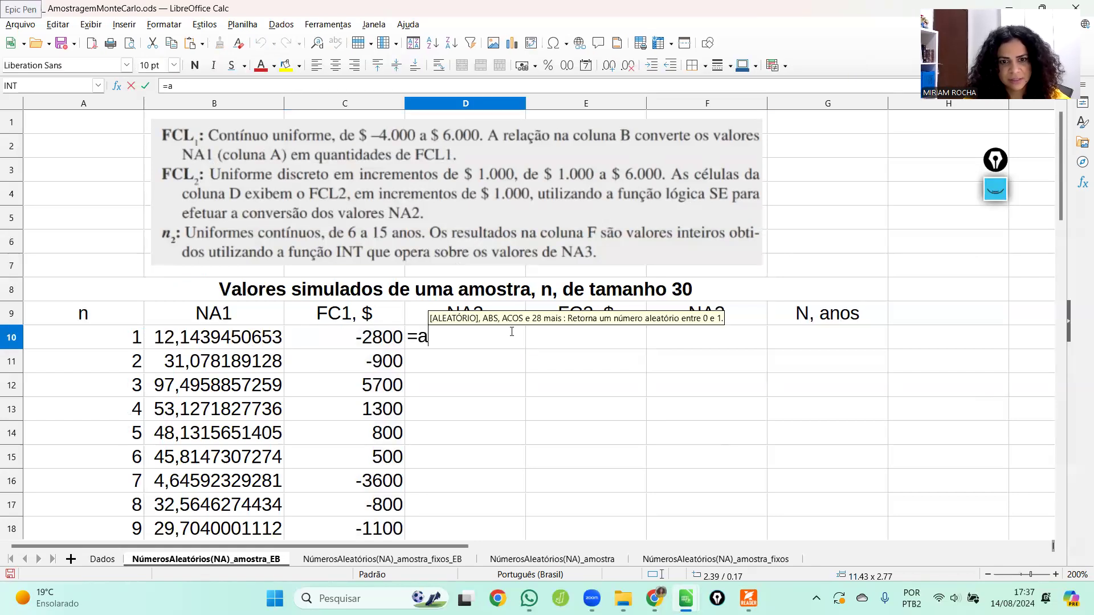
text(le)
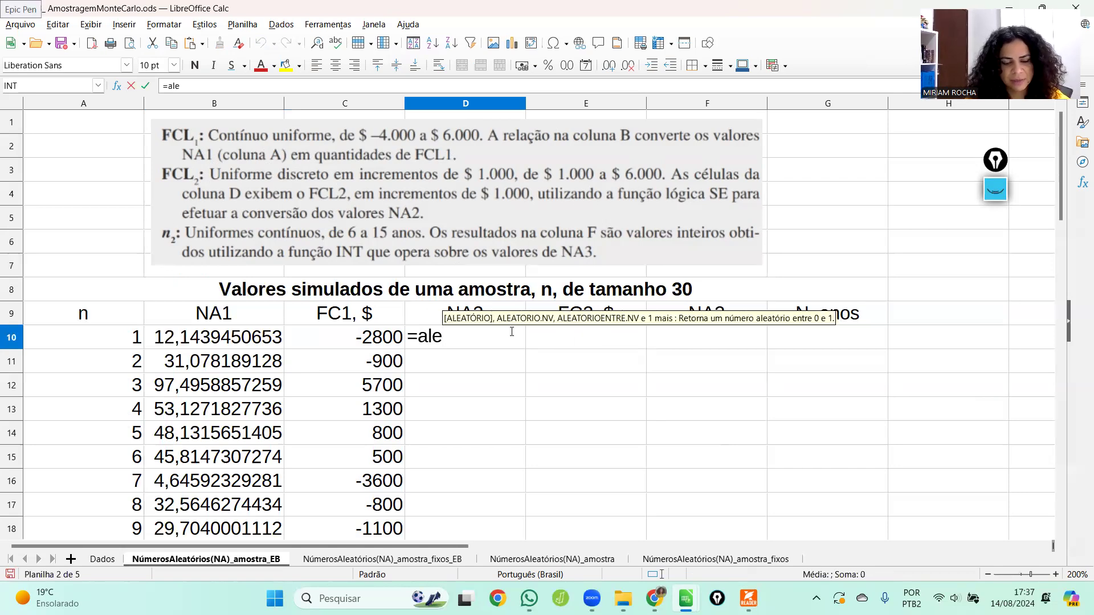
text(a)
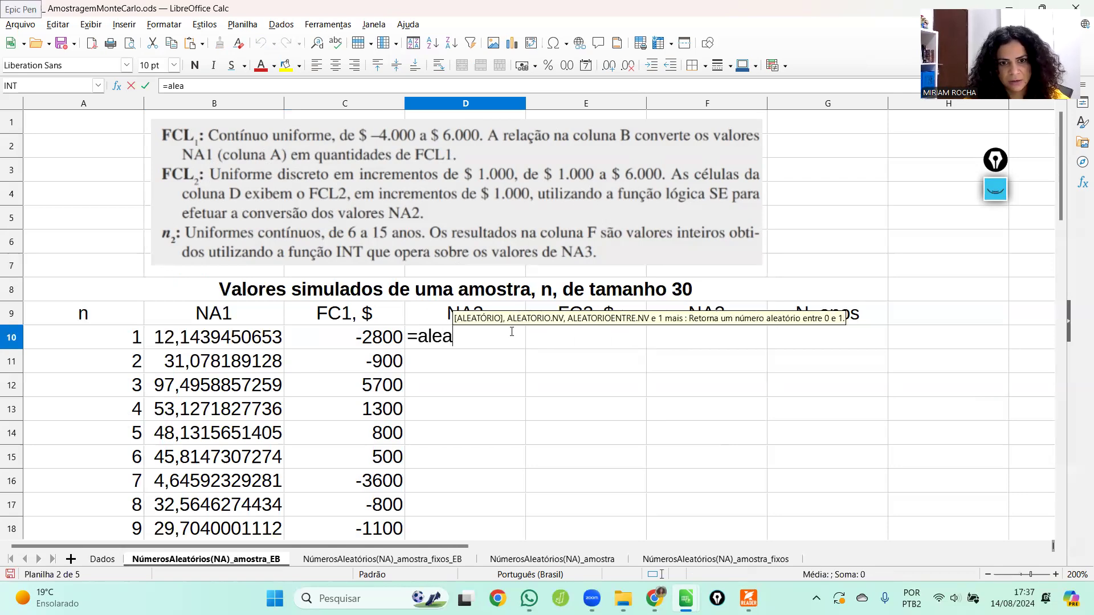
text(t)
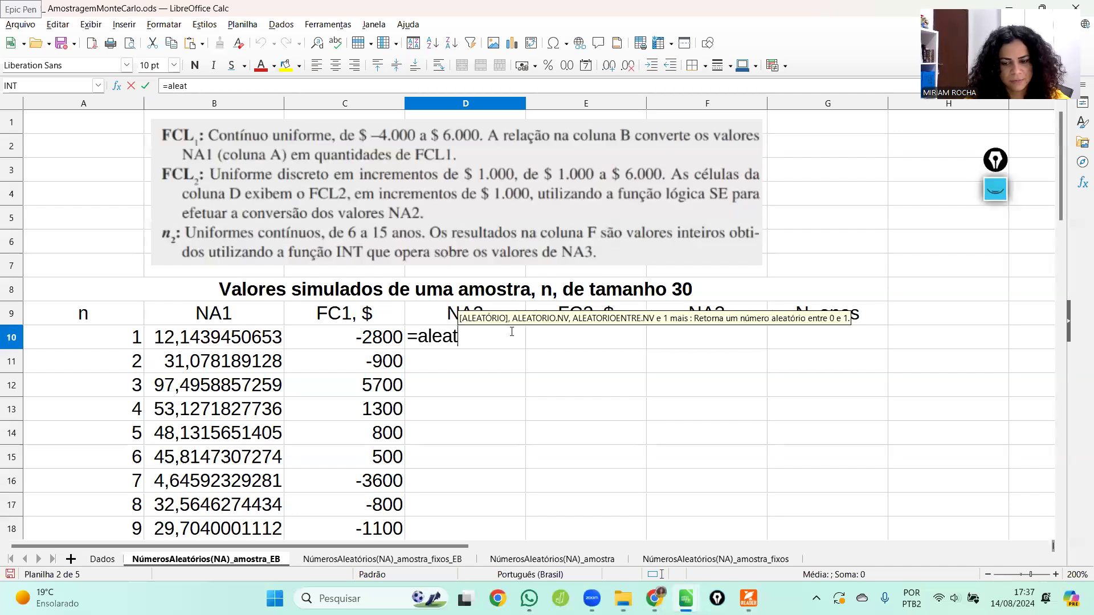
text(ório())
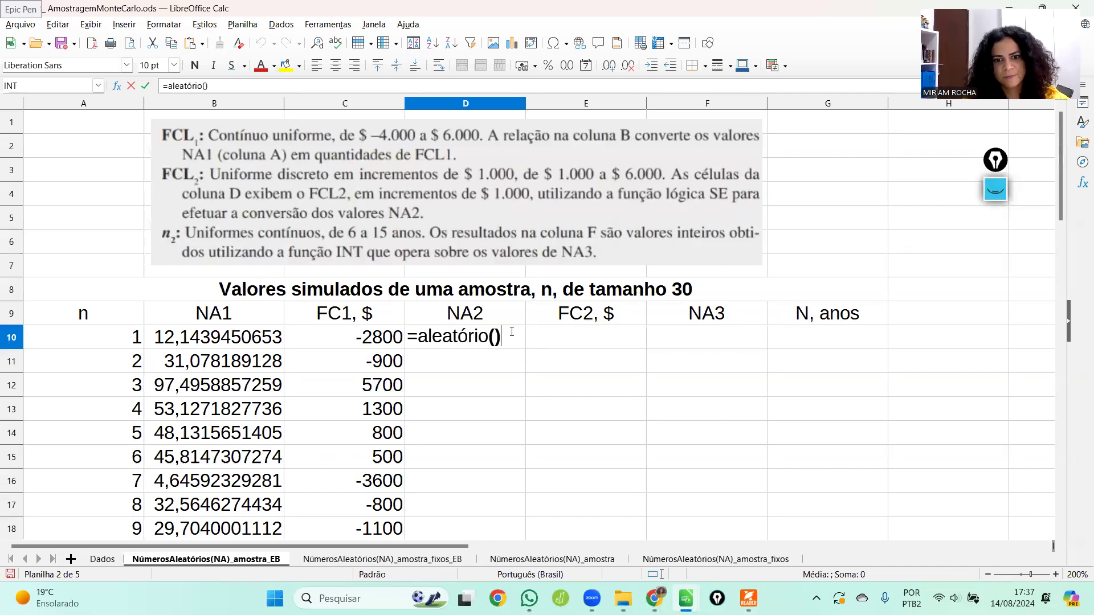
key(Return)
Step: Fill the NA2 formula from cell D10 down to D39 for all 30 sample rows
click(517, 342)
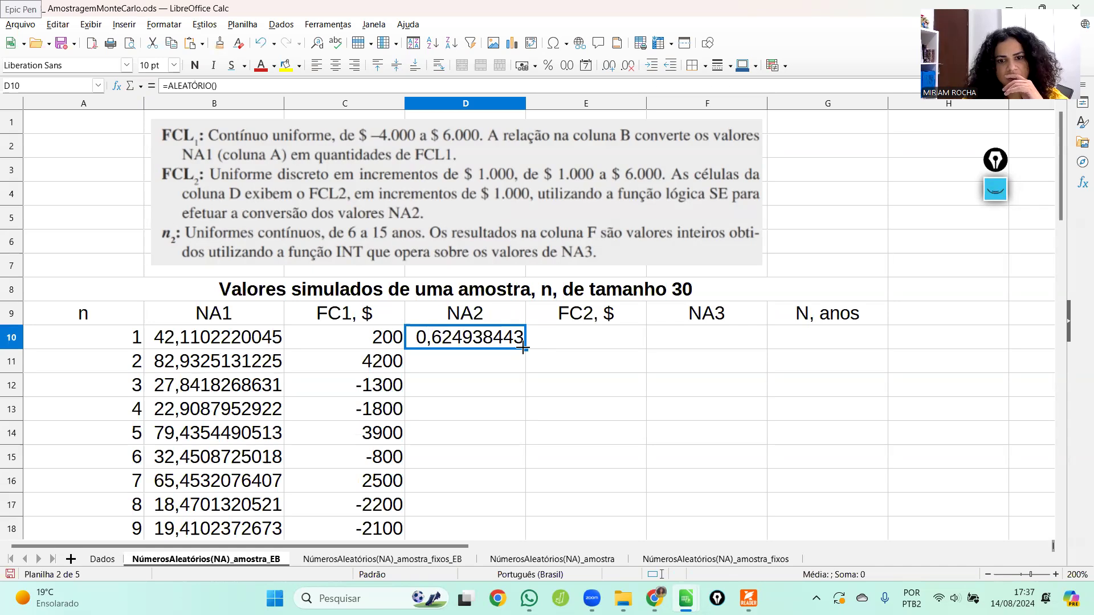
double_click(525, 349)
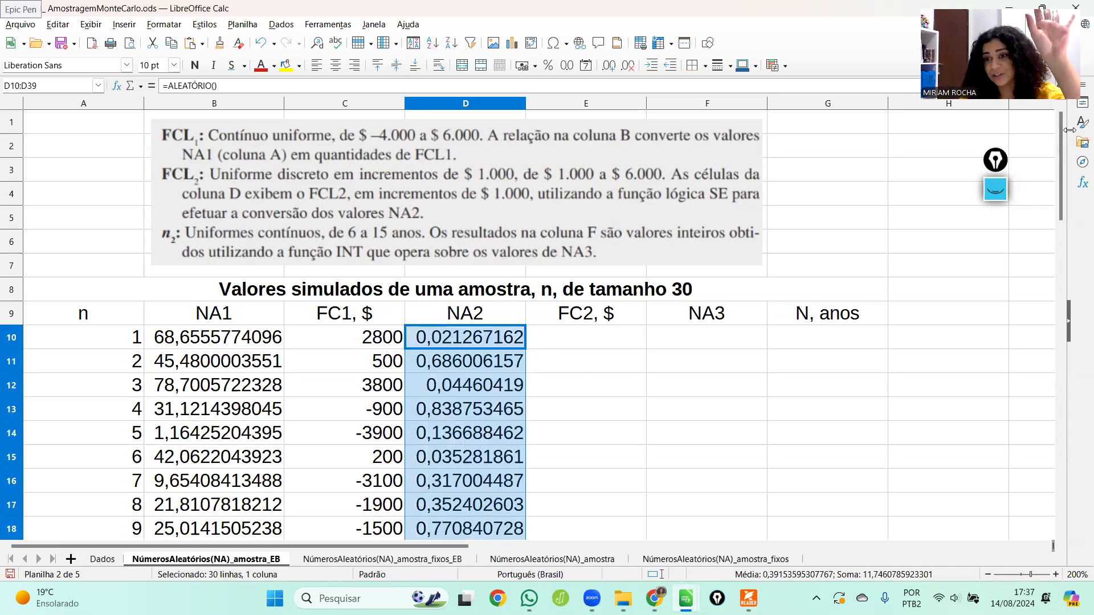
mouse_move(1063, 140)
mouse_down()
mouse_move(1063, 207)
mouse_move(1064, 149)
mouse_up()
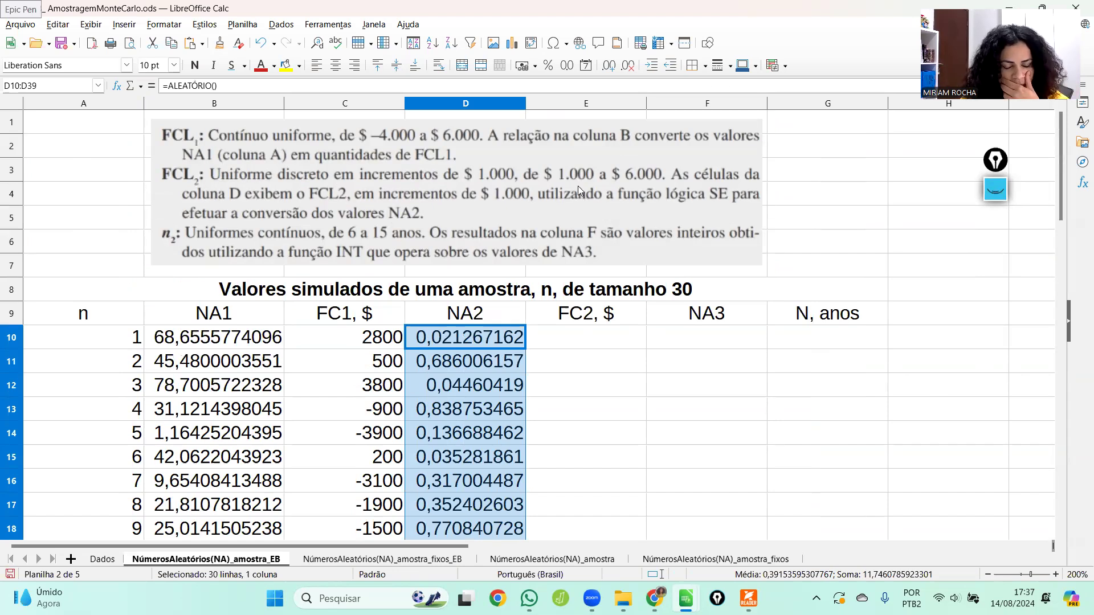
click(280, 342)
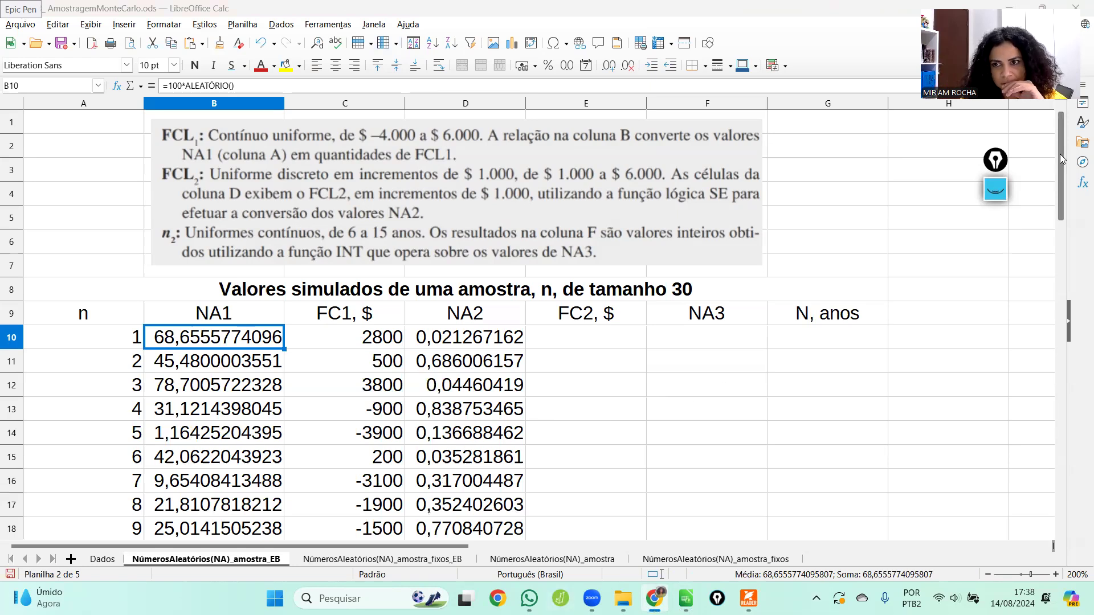
Step: Enter =1/6 in cell B43, the first probability of the Sistema 2 revenue table, and fill it down to B48
drag(1060, 154, 1072, 377)
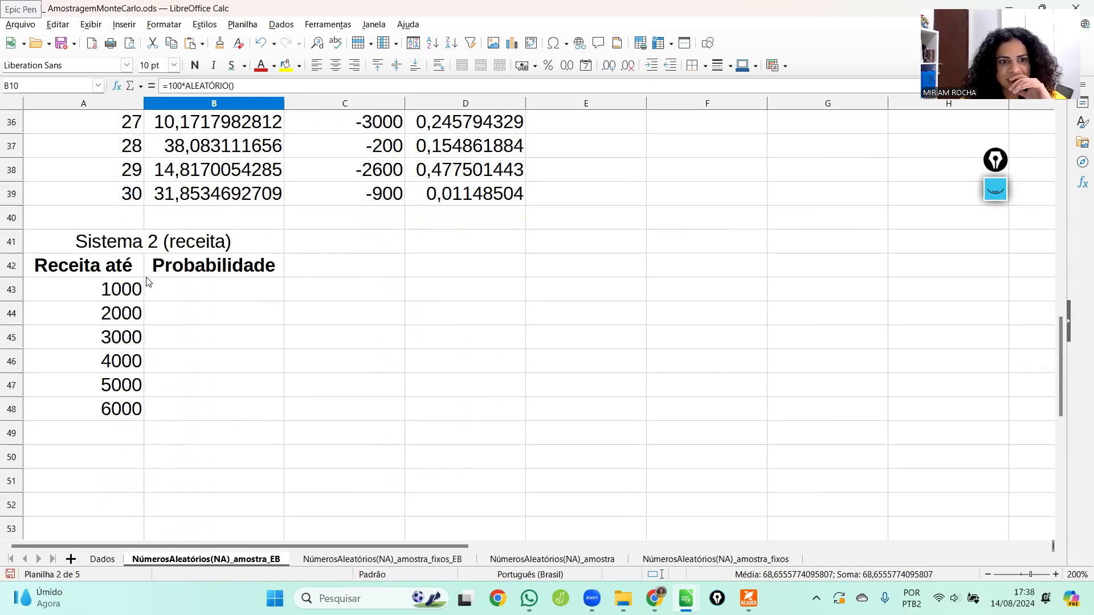
click(121, 276)
drag(122, 285, 124, 403)
click(218, 275)
click(216, 298)
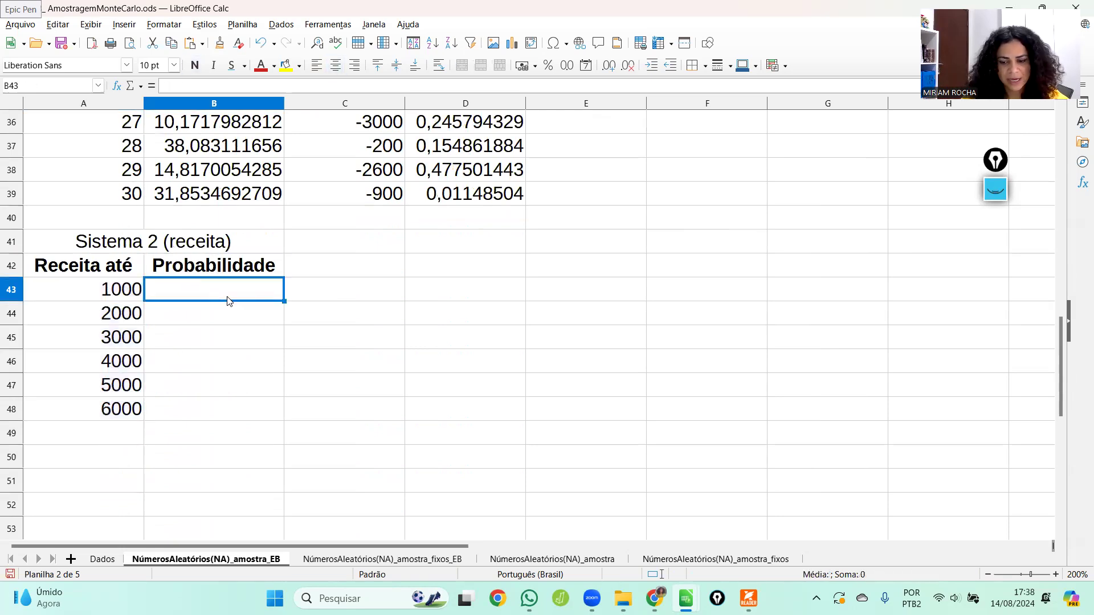
text(=)
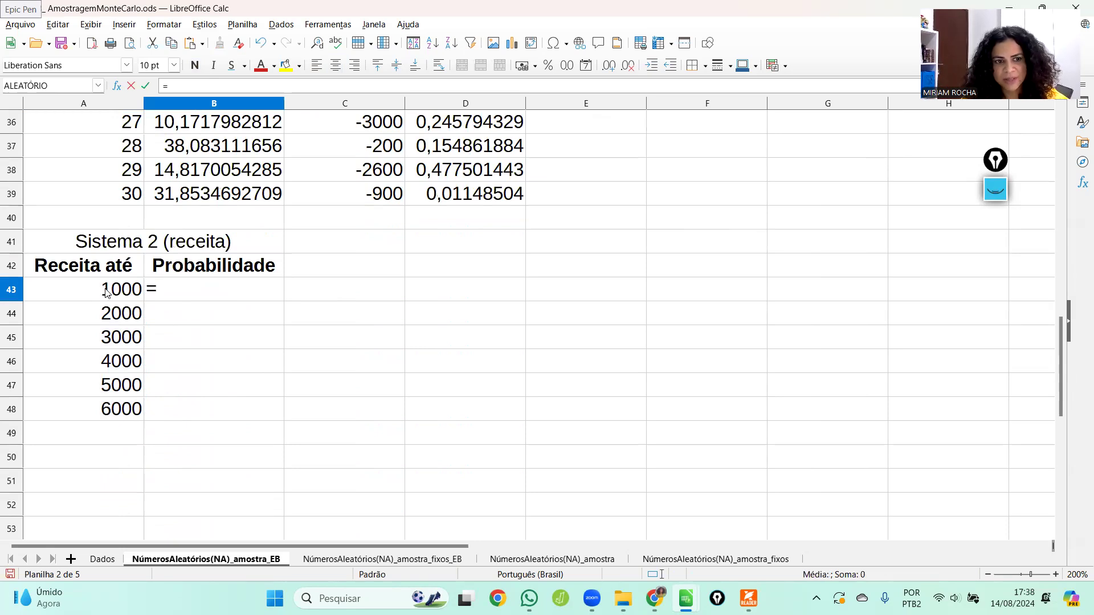
text(1/6)
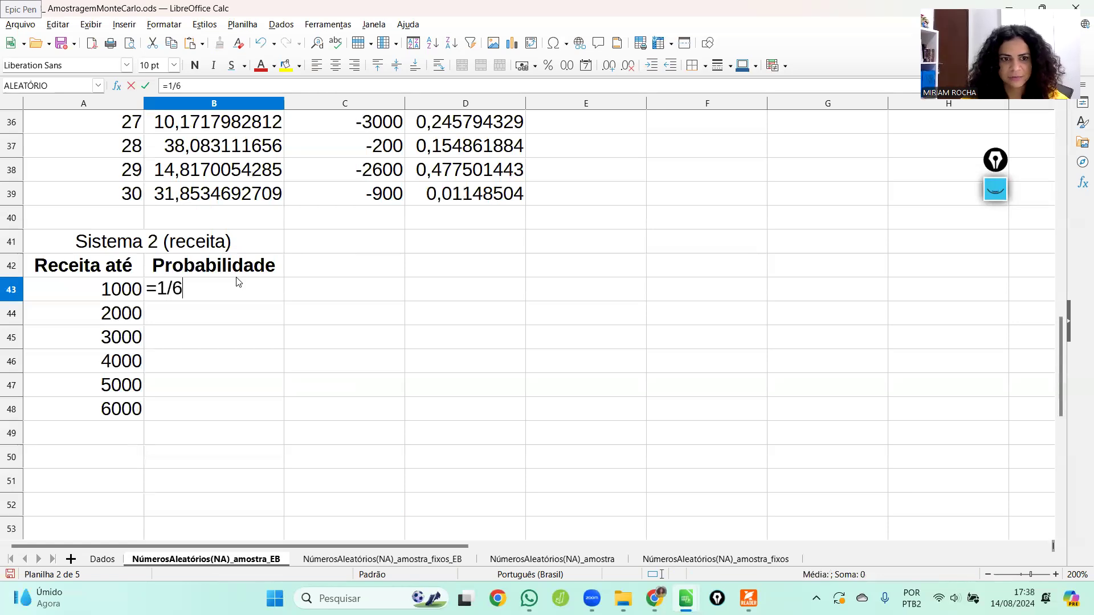
key(Return)
click(255, 283)
drag(283, 302, 277, 411)
Step: Enter the formula =B43 in cell C43 to start the cumulative probabilities beside the Probabilidade column
click(342, 295)
click(371, 276)
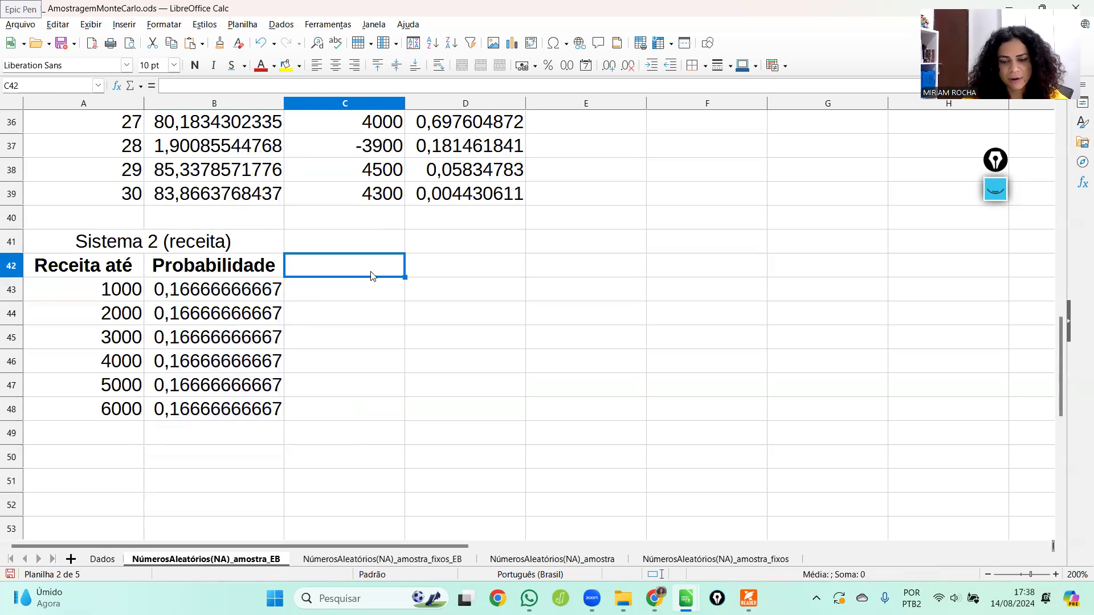
key(Down)
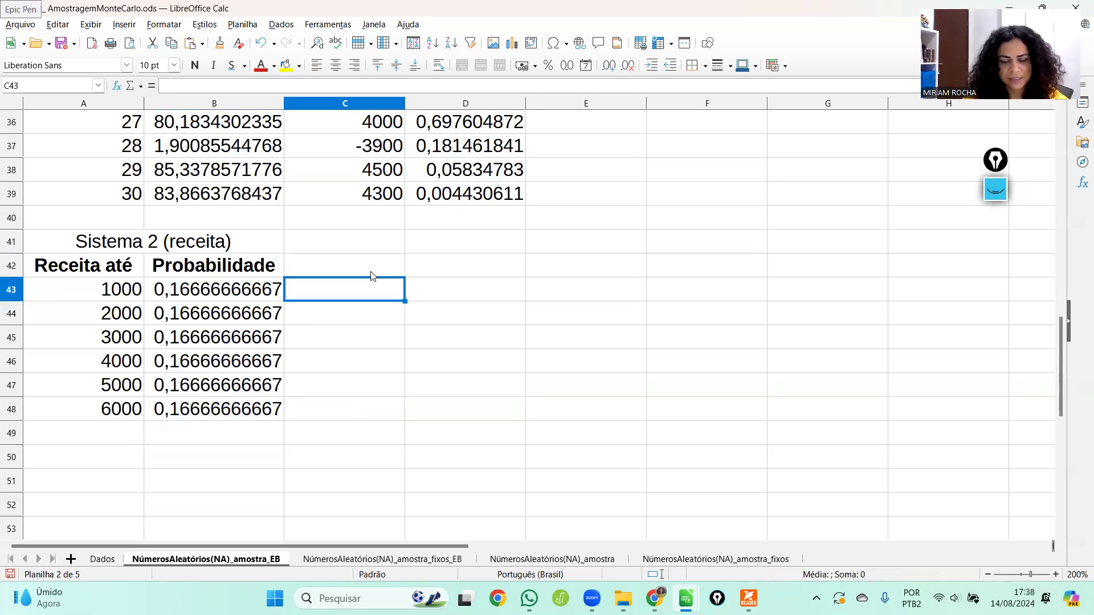
text(=)
key(Left)
key(Return)
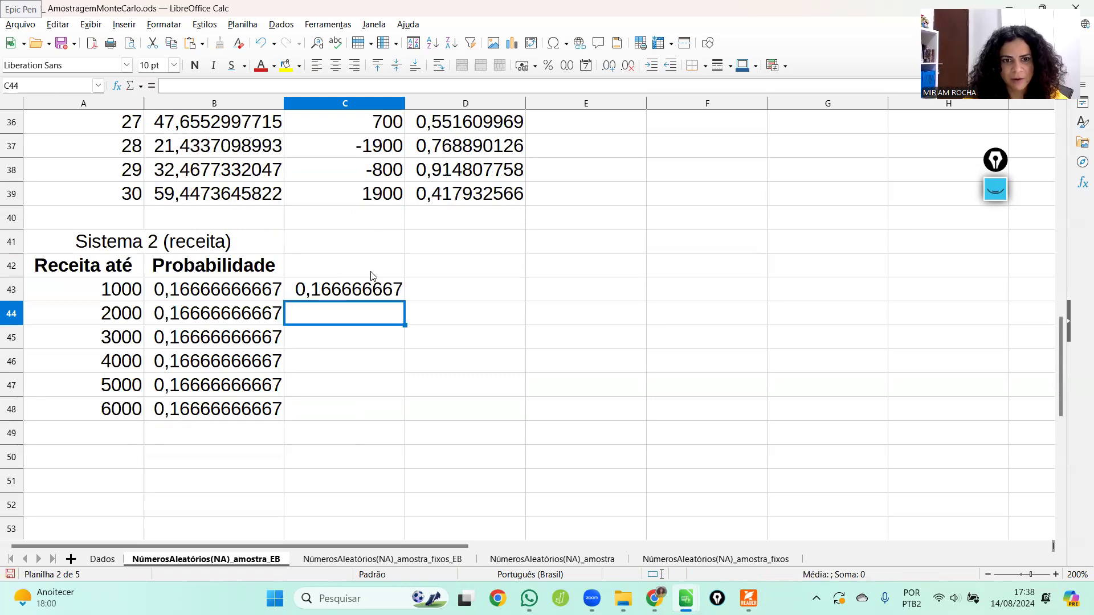
Step: Enter the cumulative probability formula =B44+C43 in cell C44 and fill it down to C48
text(=)
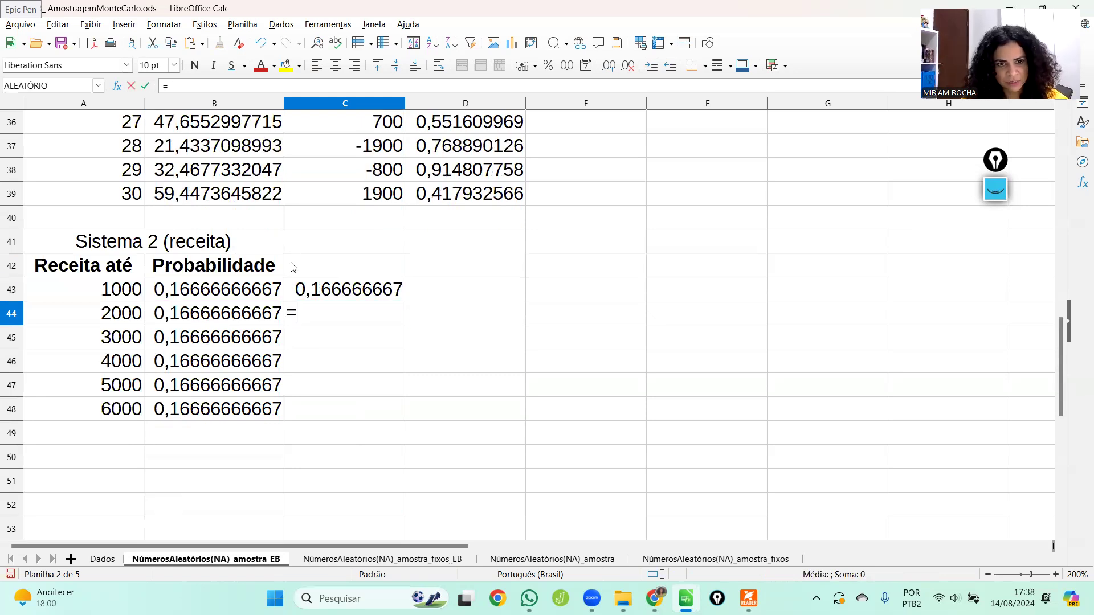
key(Left)
text(+)
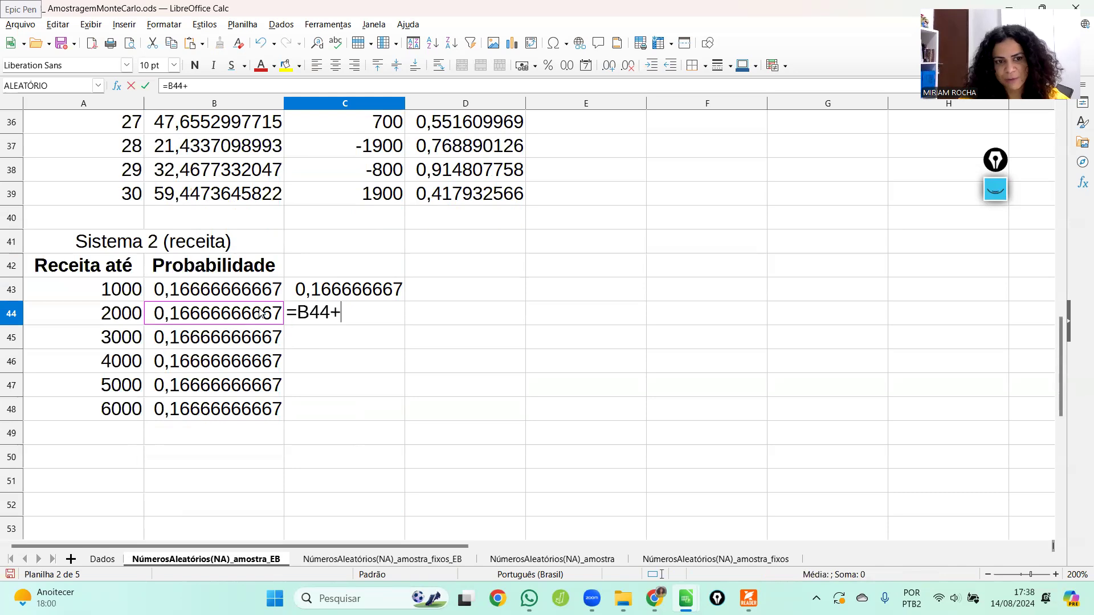
key(Up)
key(Return)
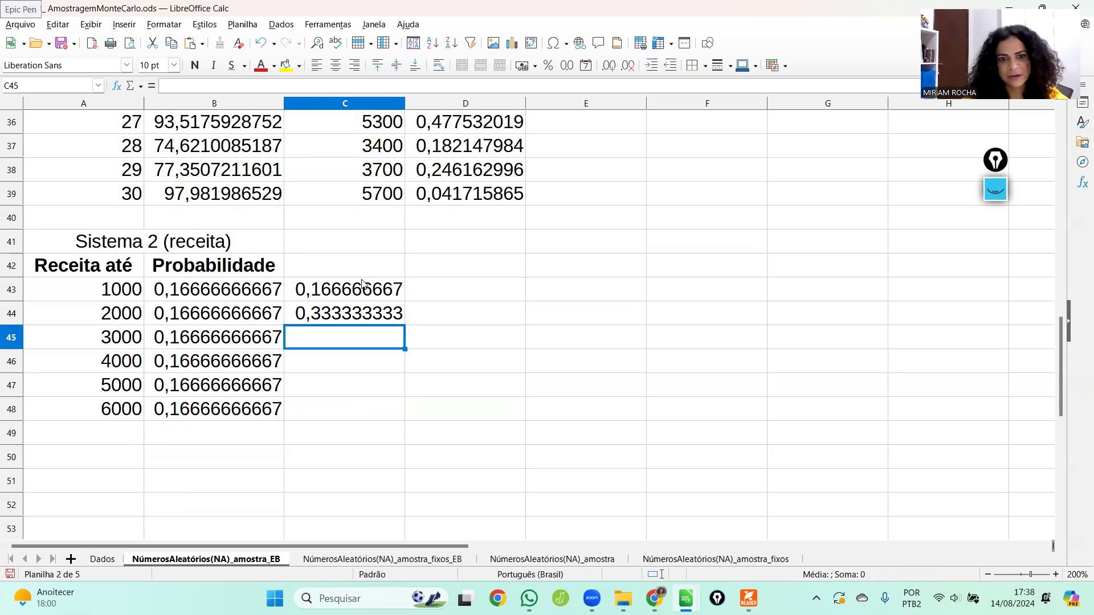
click(362, 318)
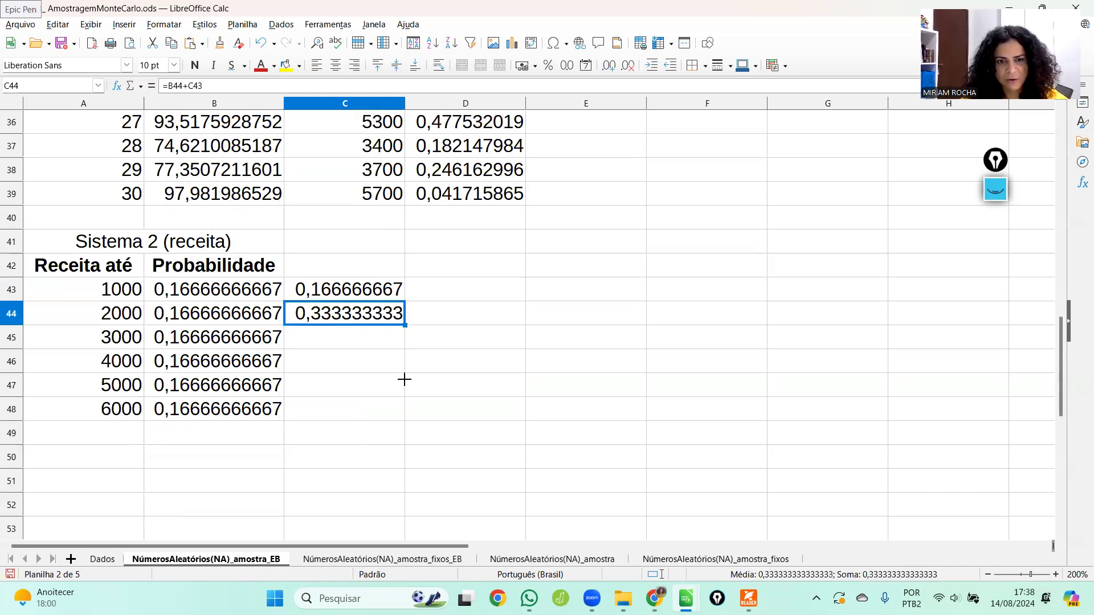
drag(404, 380, 405, 417)
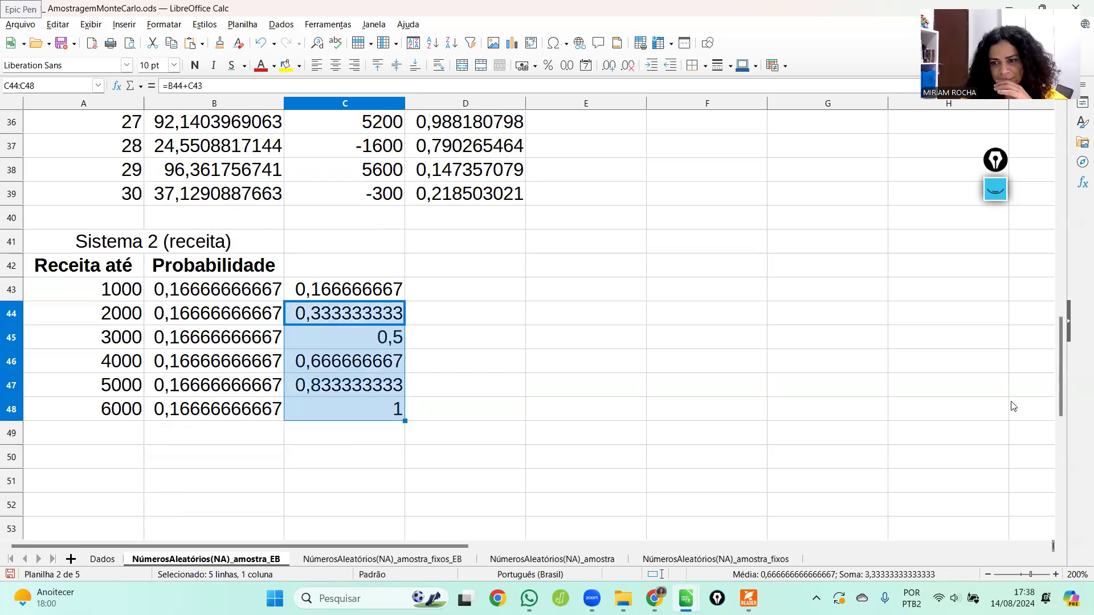
Step: Start the FC2 formula in cell E10 with an SE function that returns 1000 when D10<=0,1667
drag(1059, 377, 1059, 191)
click(512, 225)
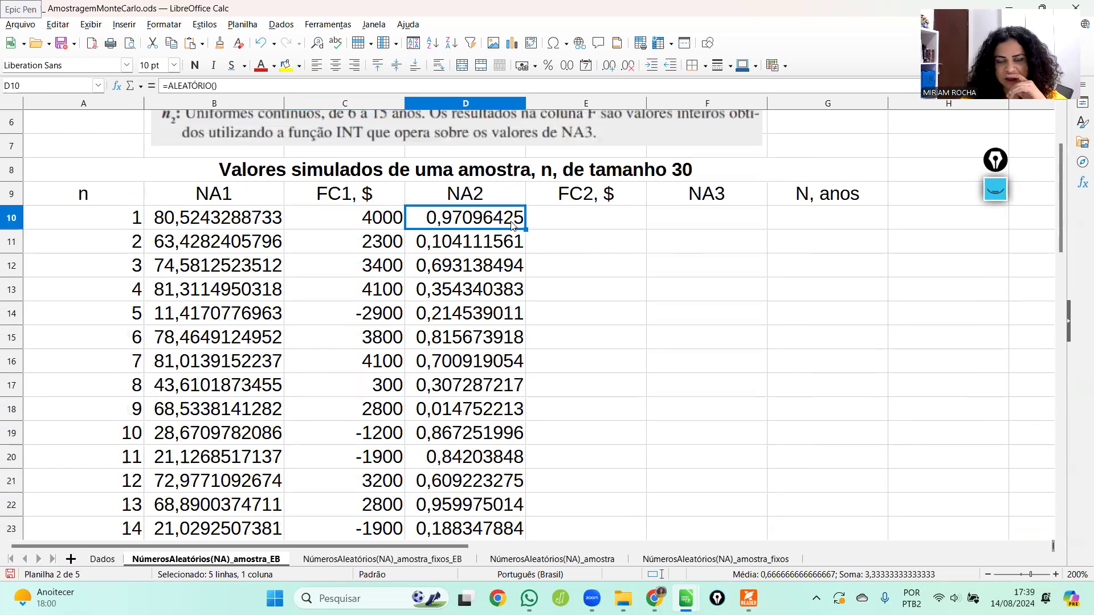
drag(1058, 192, 1078, 180)
click(579, 288)
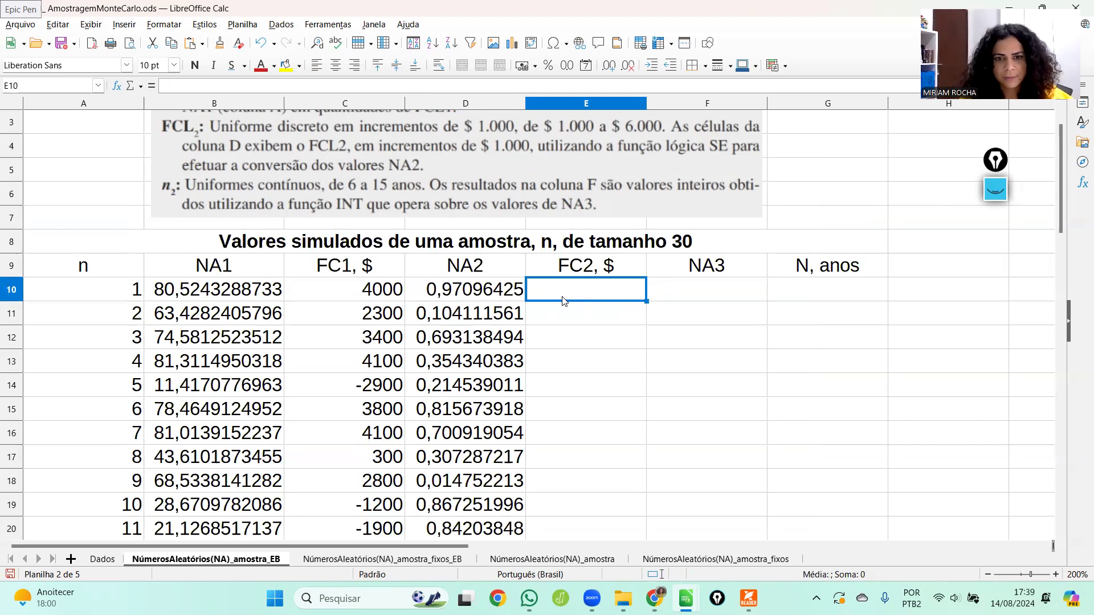
text(=se()
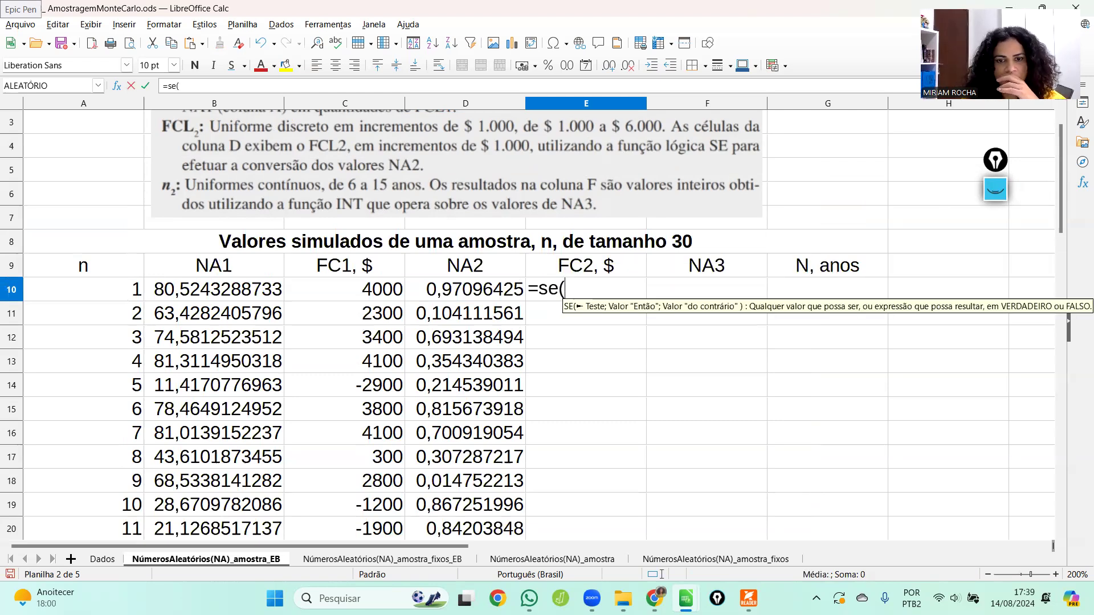
click(439, 292)
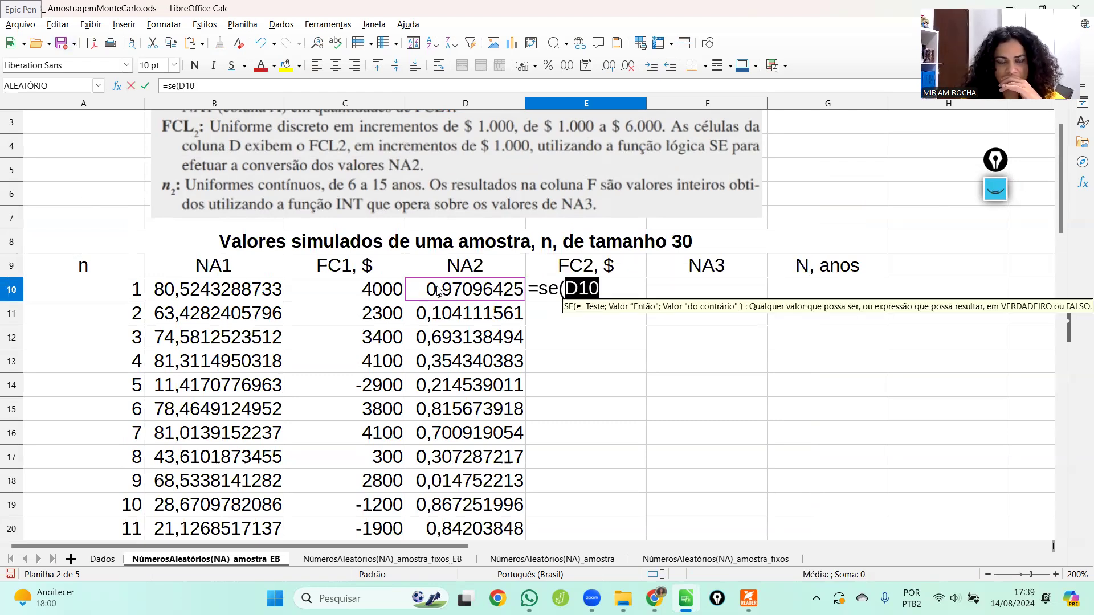
text(>)
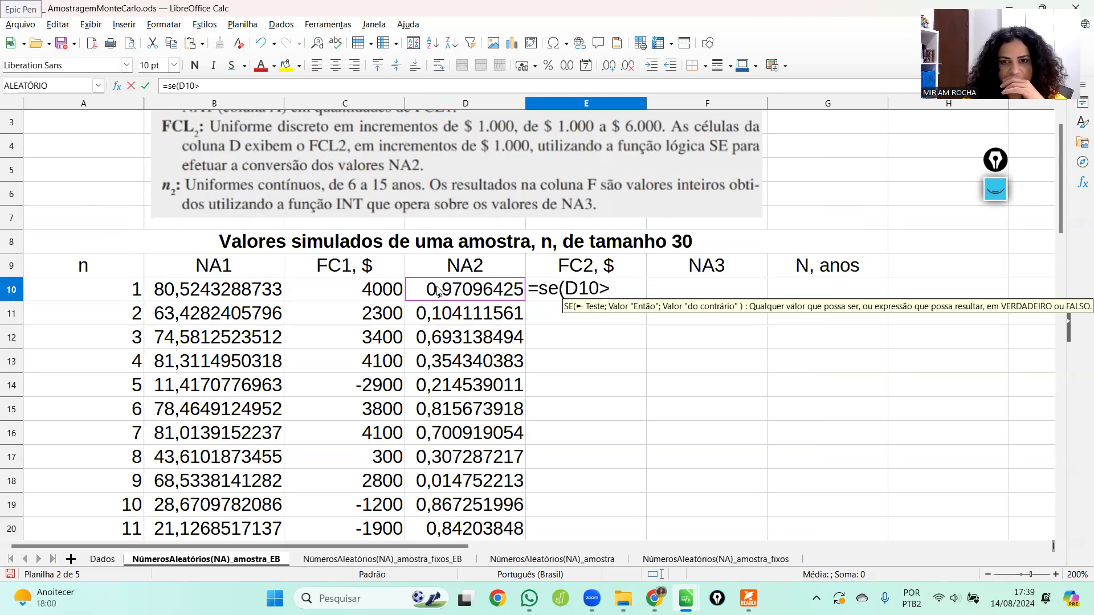
text(=)
key(BackSpace)
key(BackSpace)
text(<=0,166)
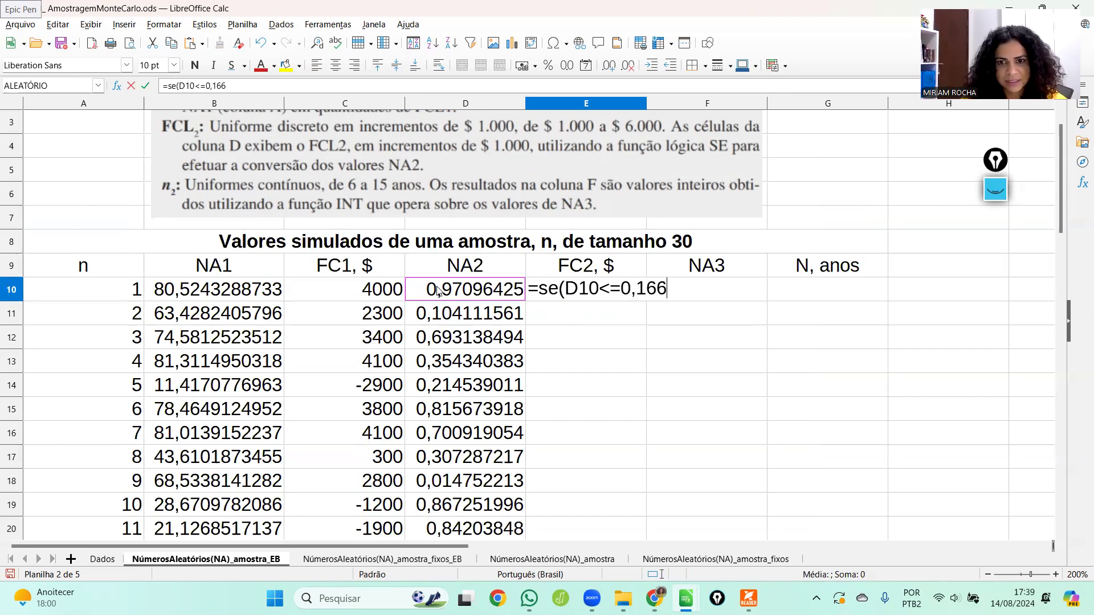
text(7)
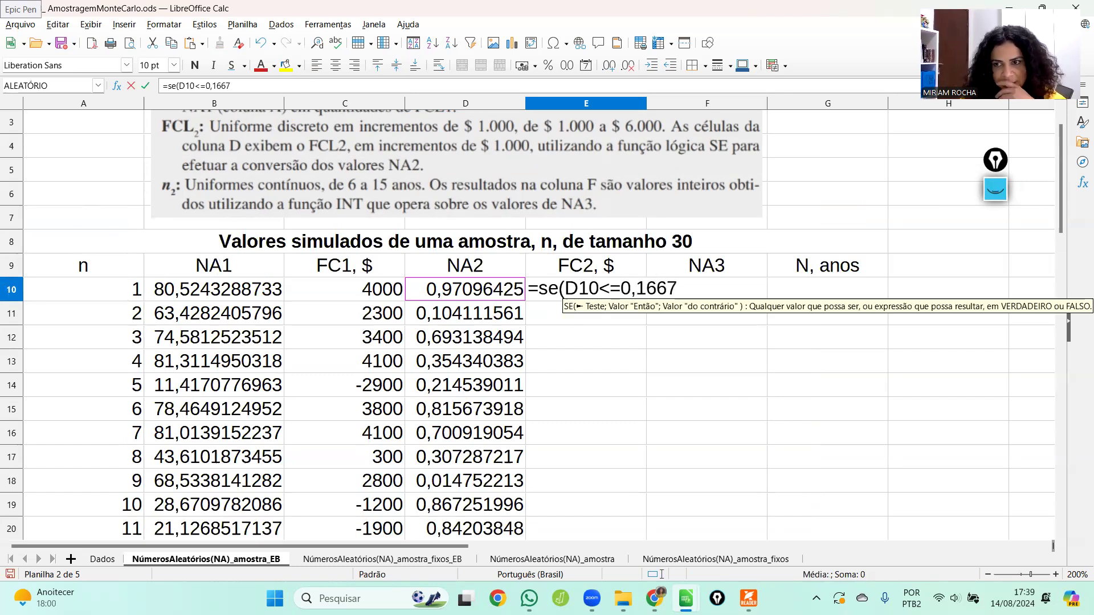
drag(1058, 176, 1079, 207)
text(;)
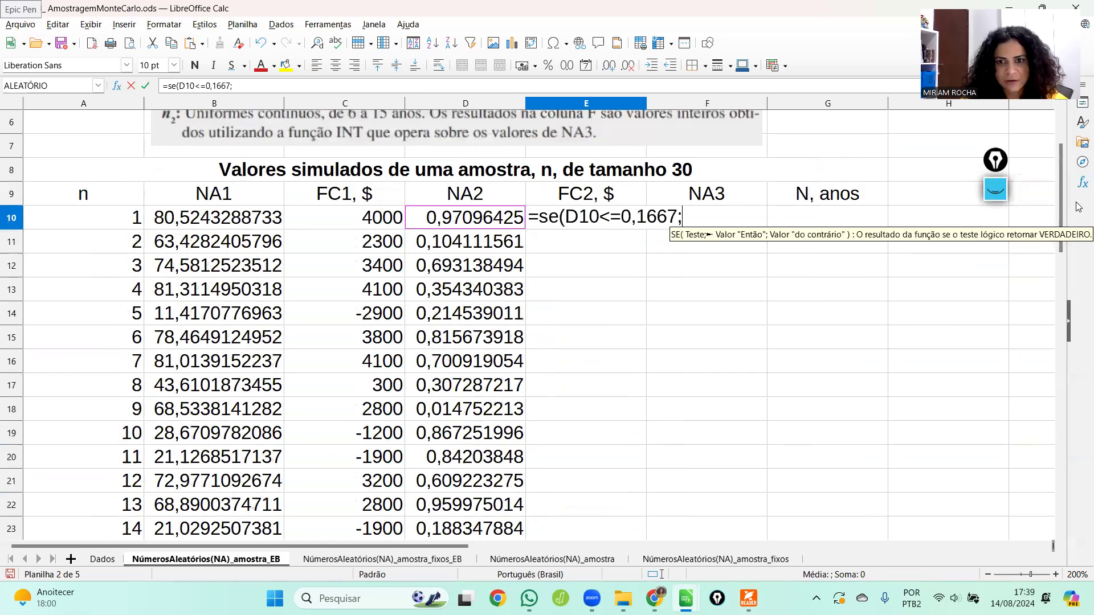
text(100)
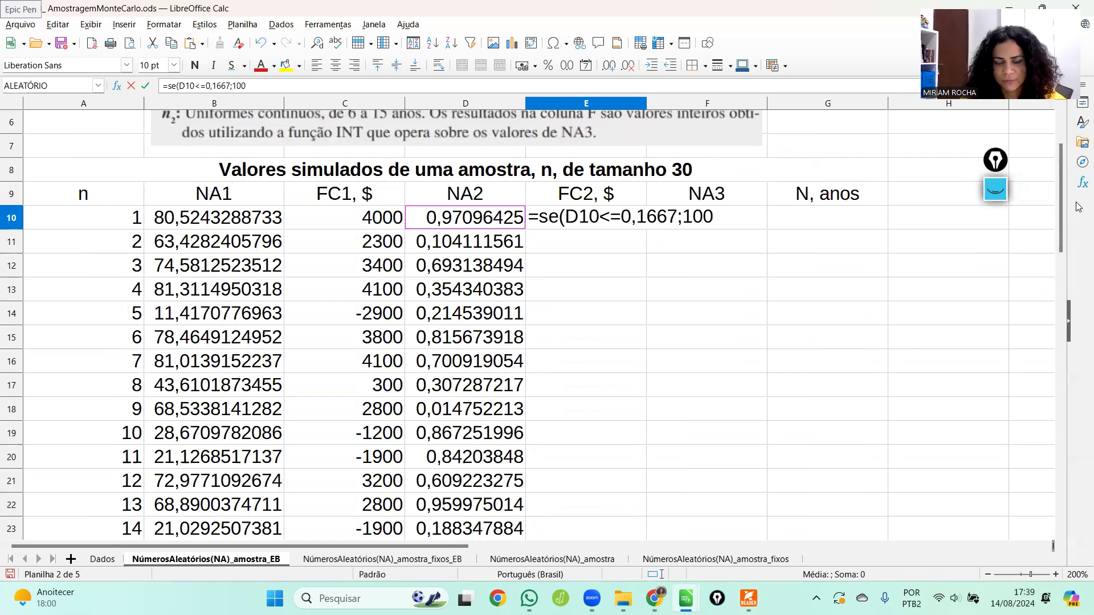
text(0;)
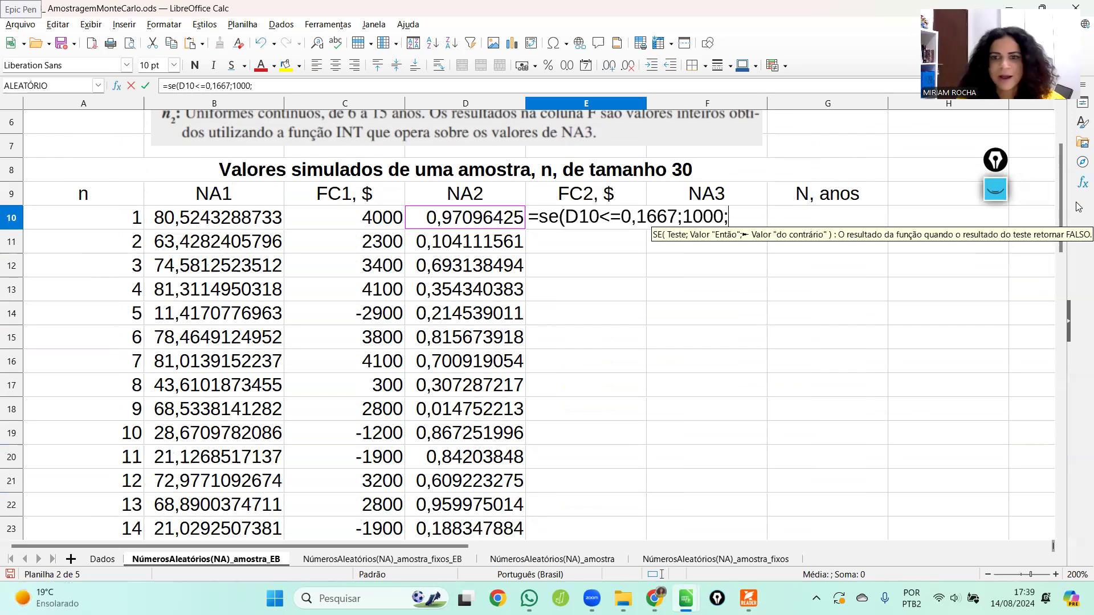
Step: Nest a second SE in the E10 formula that returns 2000 when D10<=0,3333
text(se()
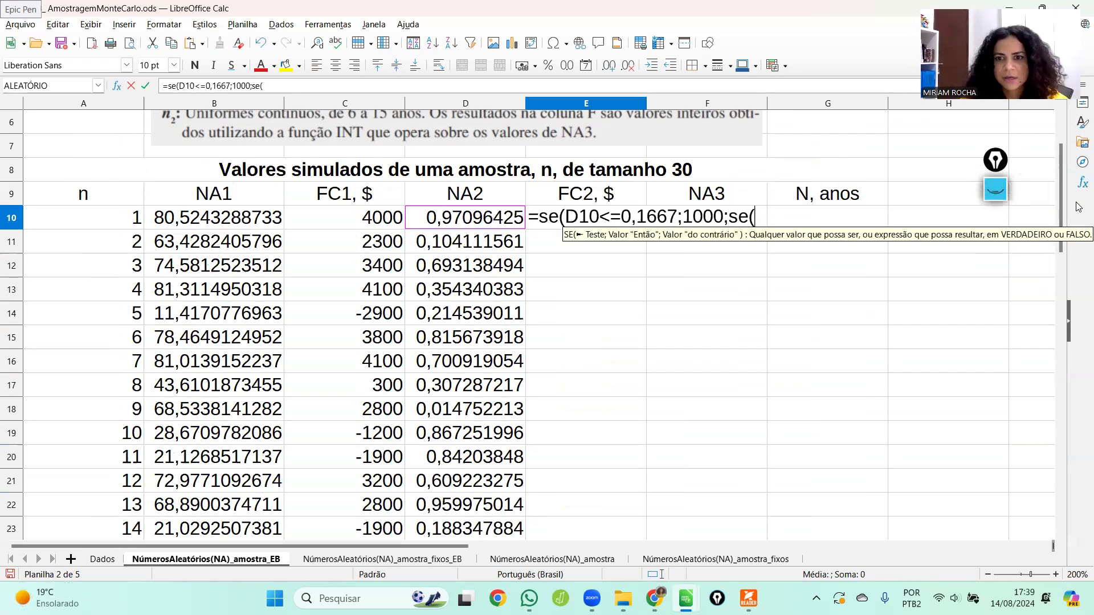
drag(1059, 175, 1069, 349)
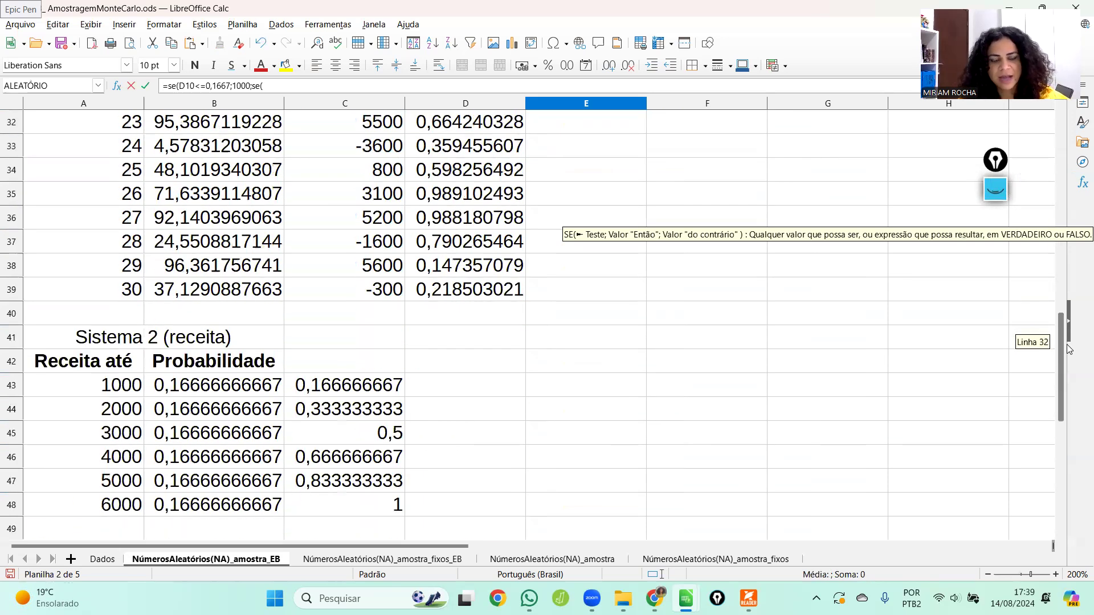
drag(1069, 349, 1063, 142)
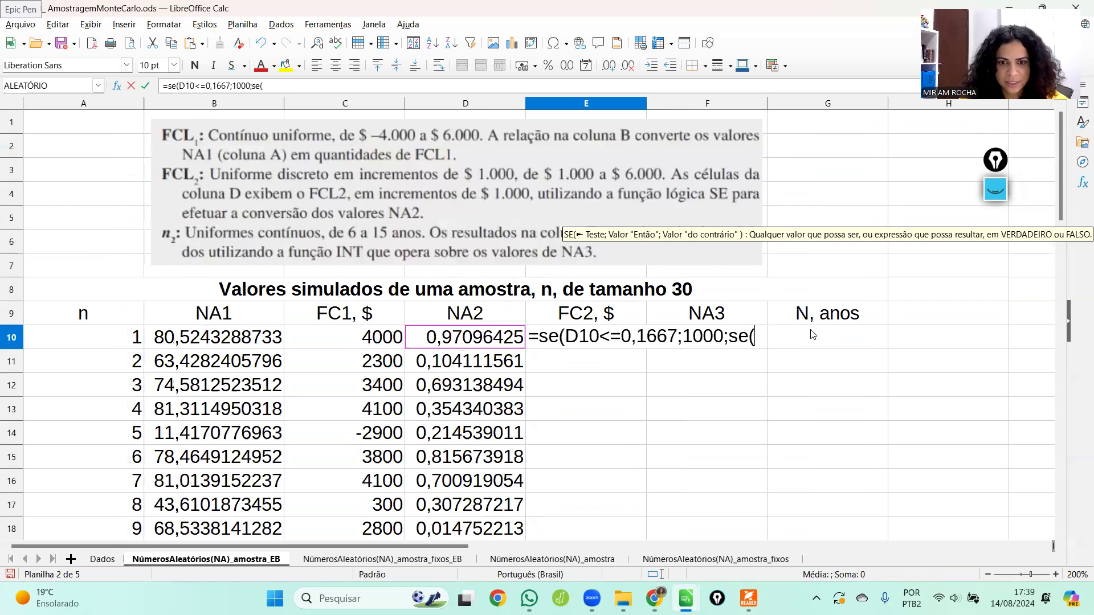
click(468, 338)
text(<=0,)
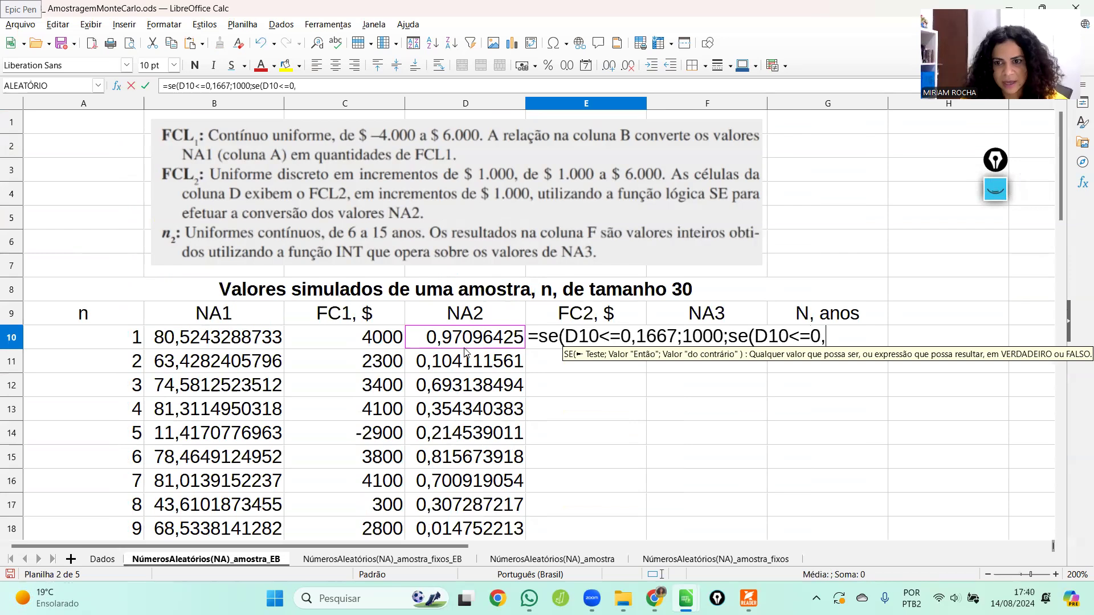
text(3333)
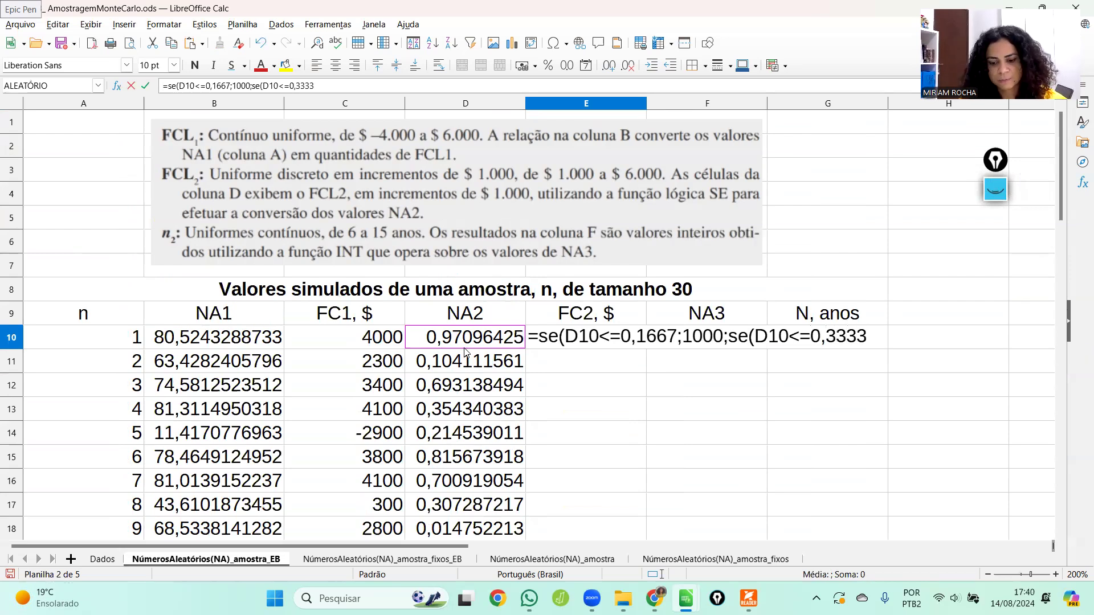
text(;)
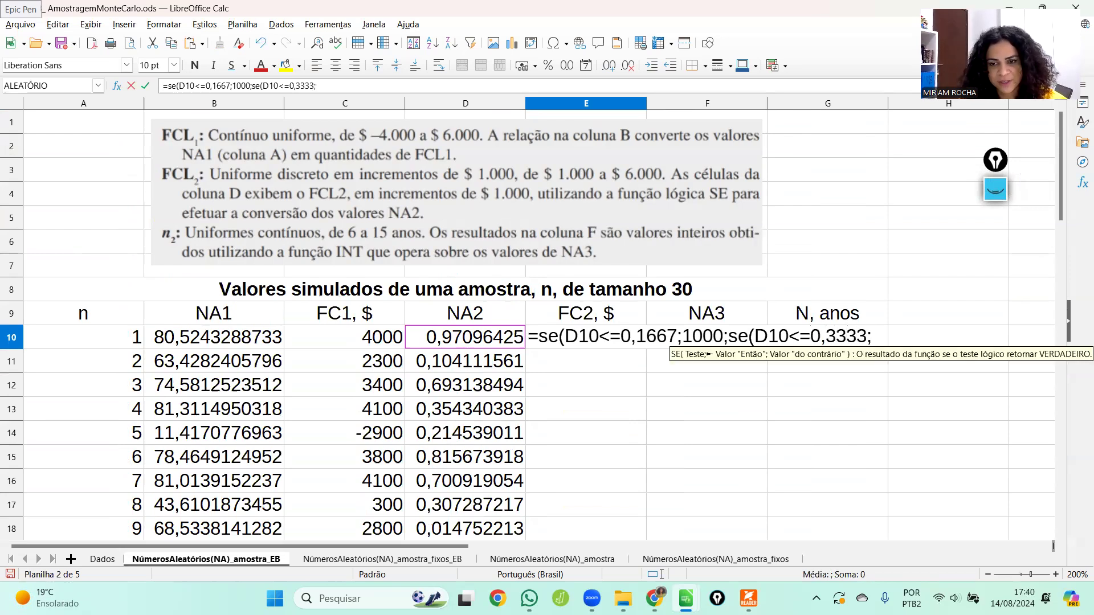
text(2000)
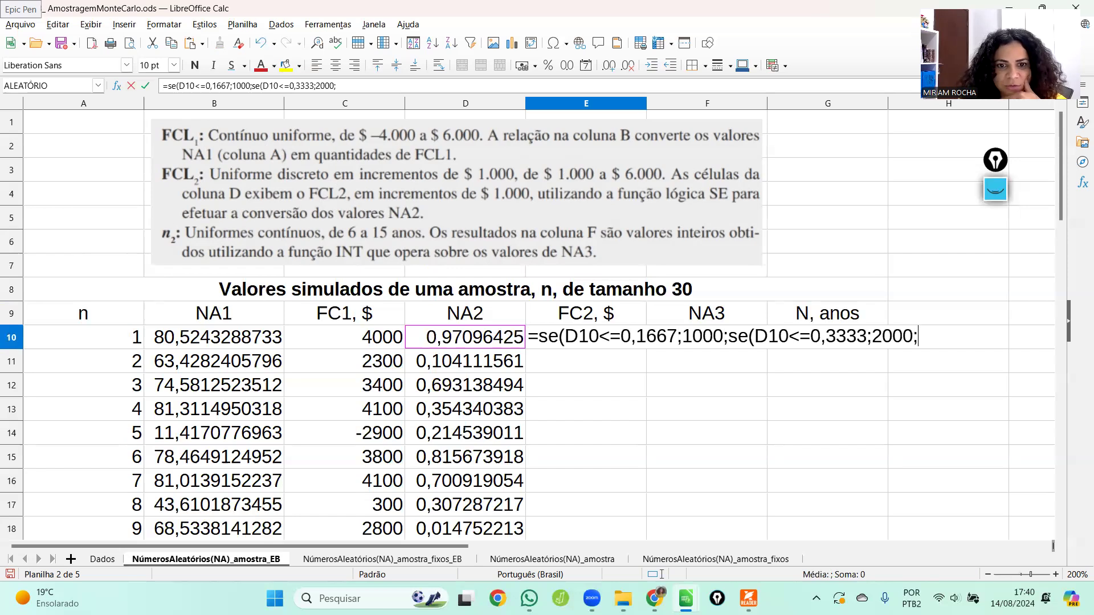
Step: Nest a third SE in the E10 formula that returns 3000 when D10<=0,5
text(se()
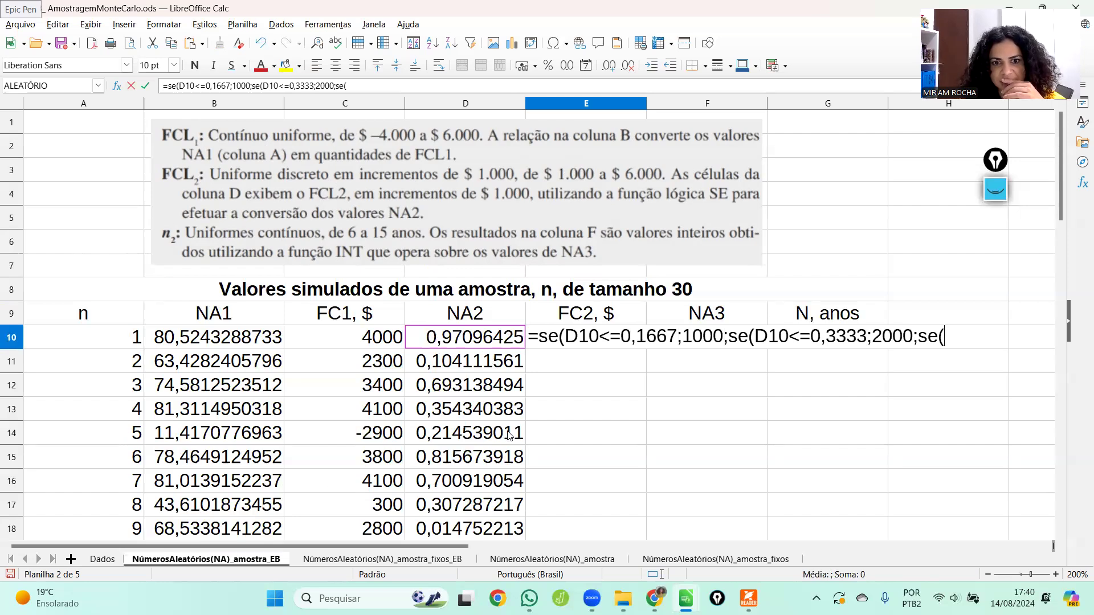
click(425, 340)
drag(1055, 159, 1073, 193)
click(988, 239)
text(<=)
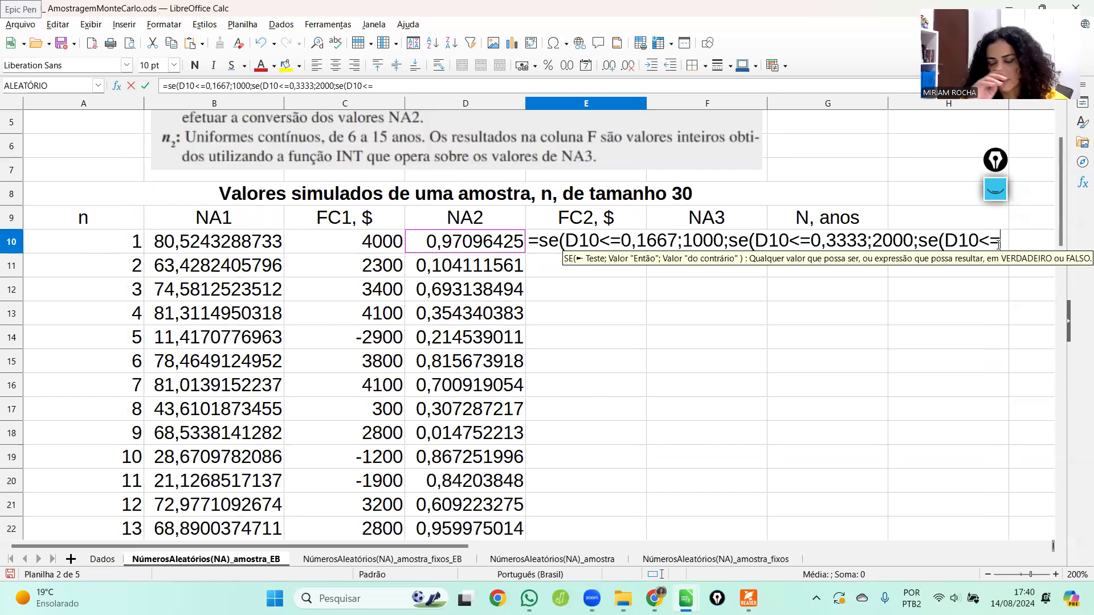
text(0,5)
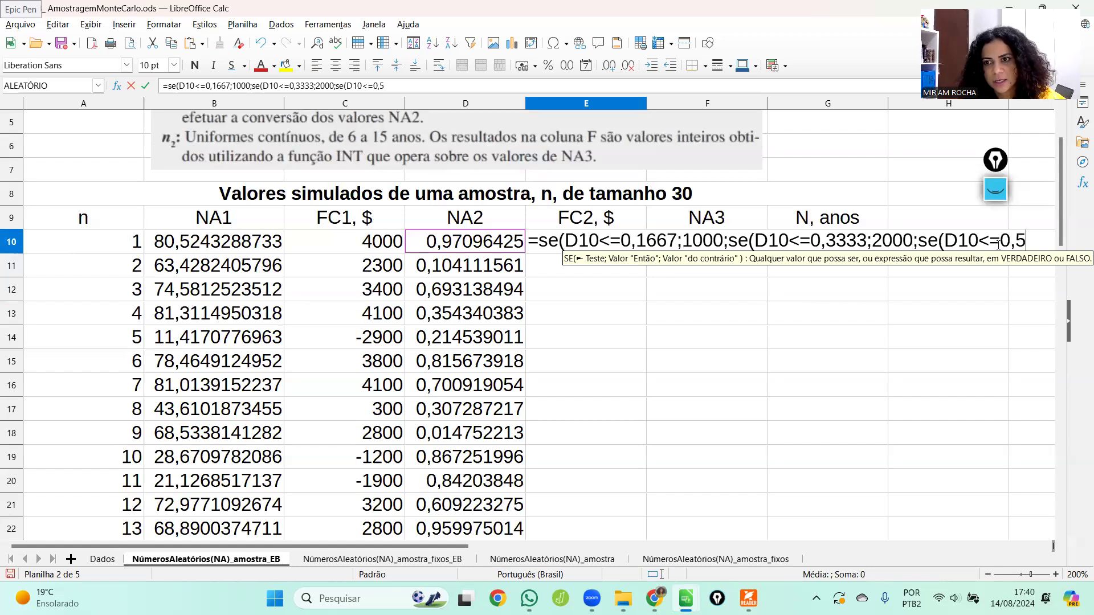
text())
key(BackSpace)
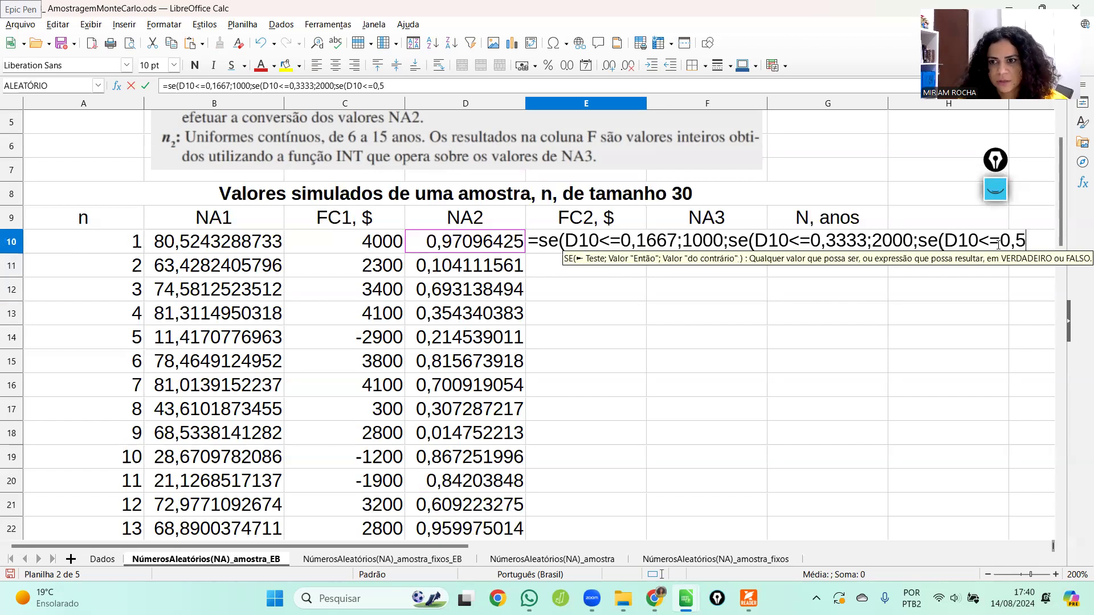
text(;2=)
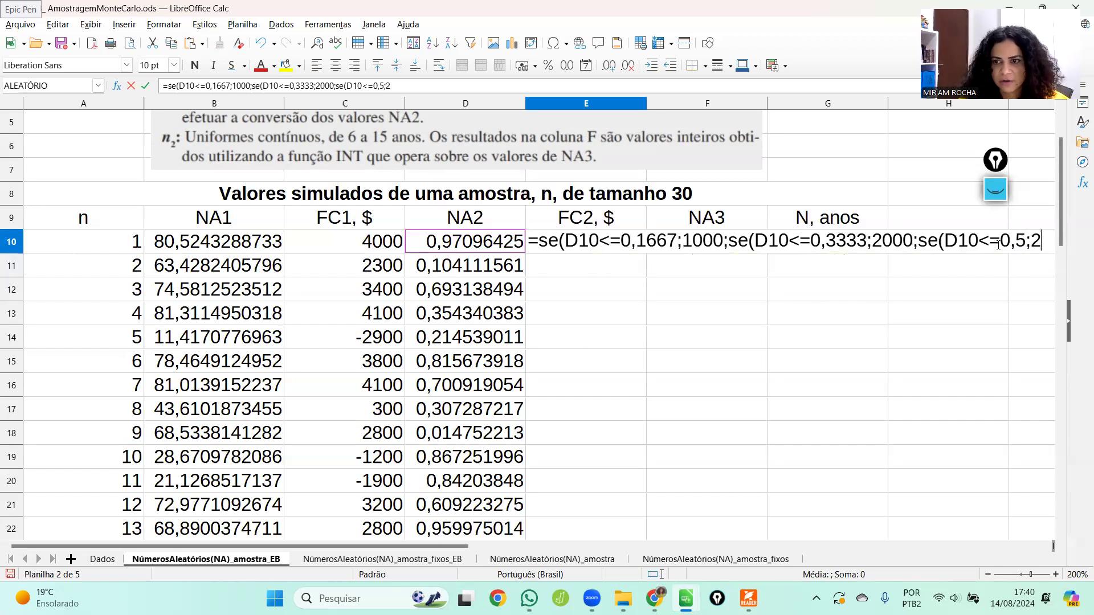
key(BackSpace)
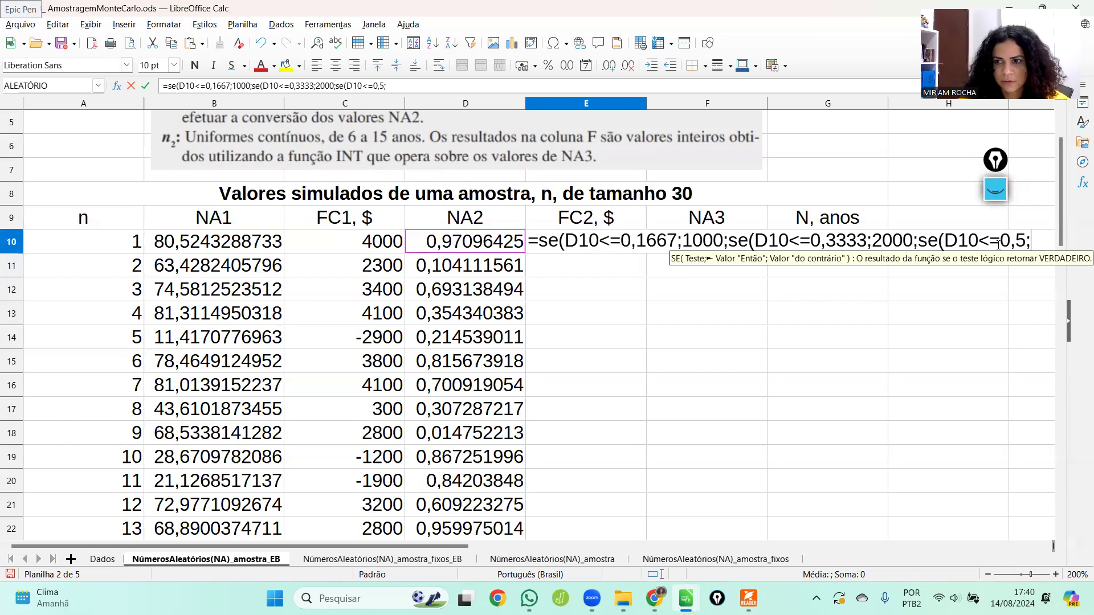
text(3000;)
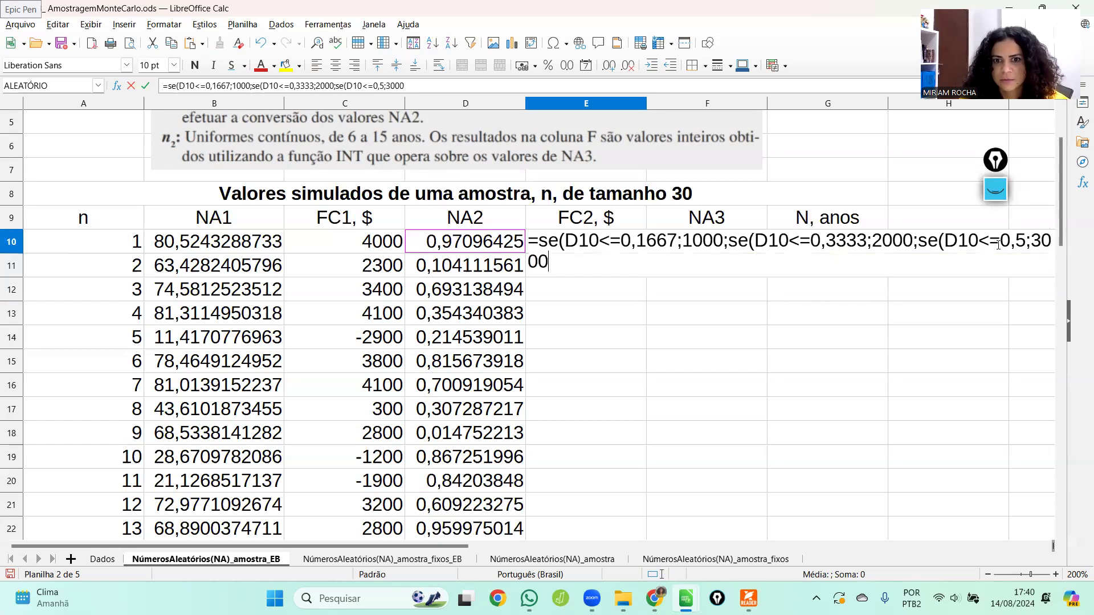
Step: Nest a fourth SE in the E10 formula that returns 4000 when D10<=0,6667, and open a fifth SE after it
text(se)
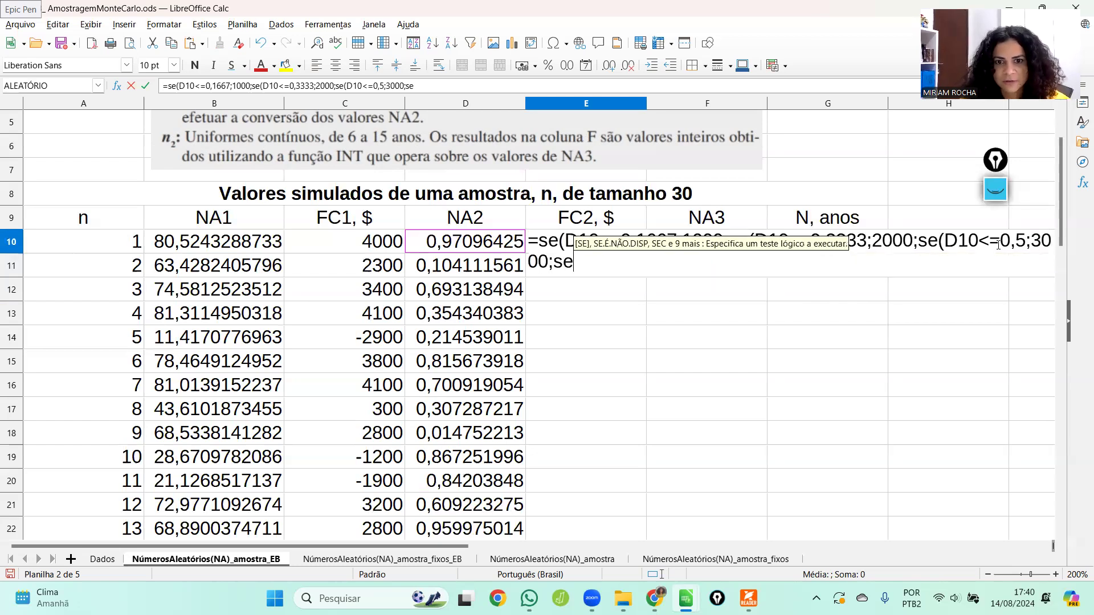
text(()
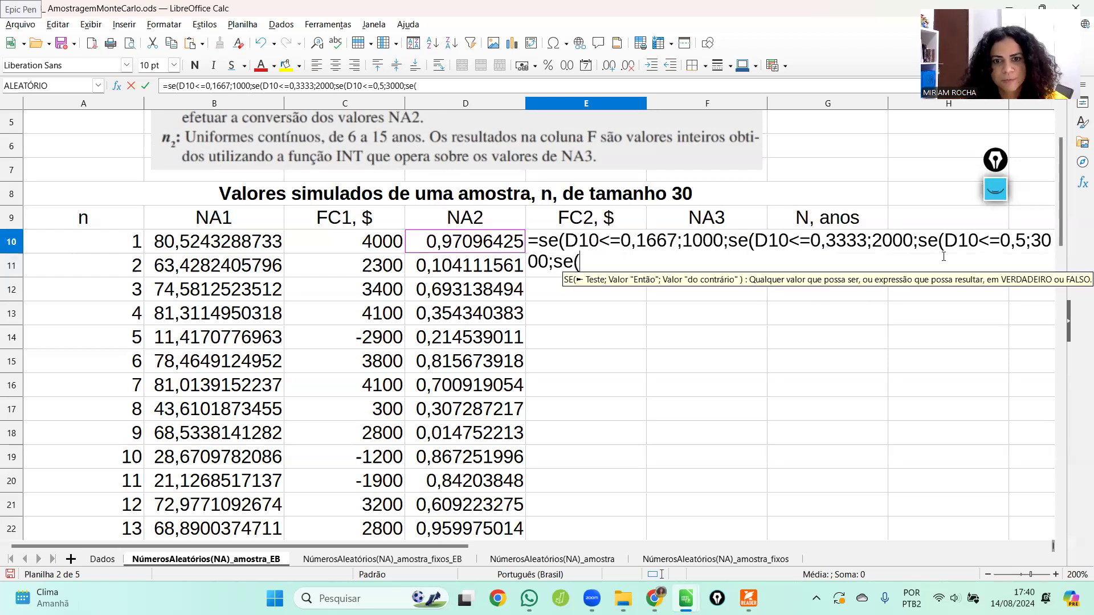
click(477, 244)
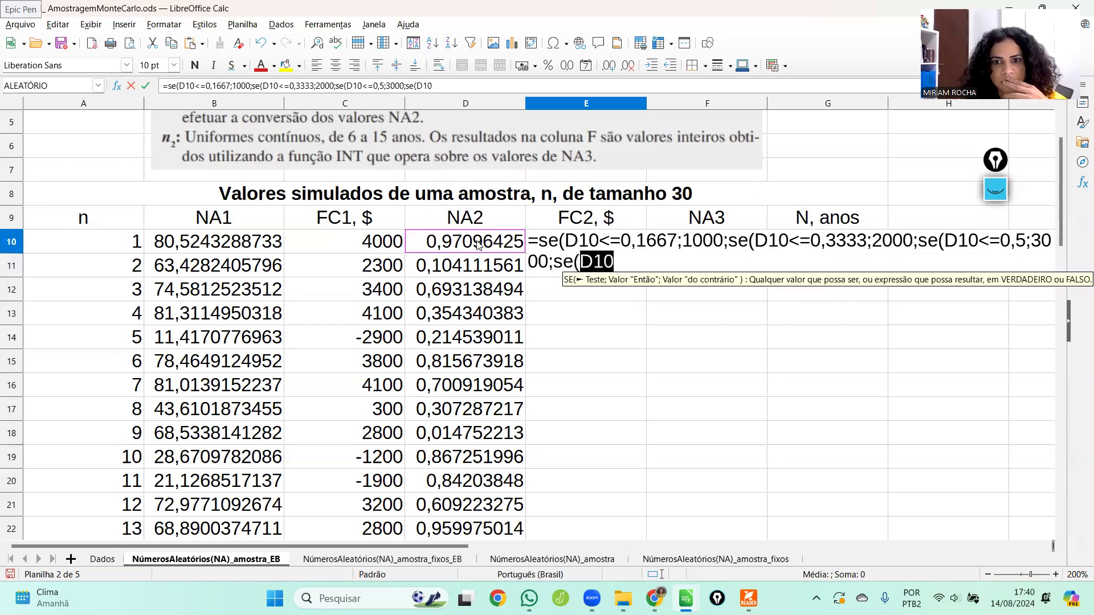
text(<=)
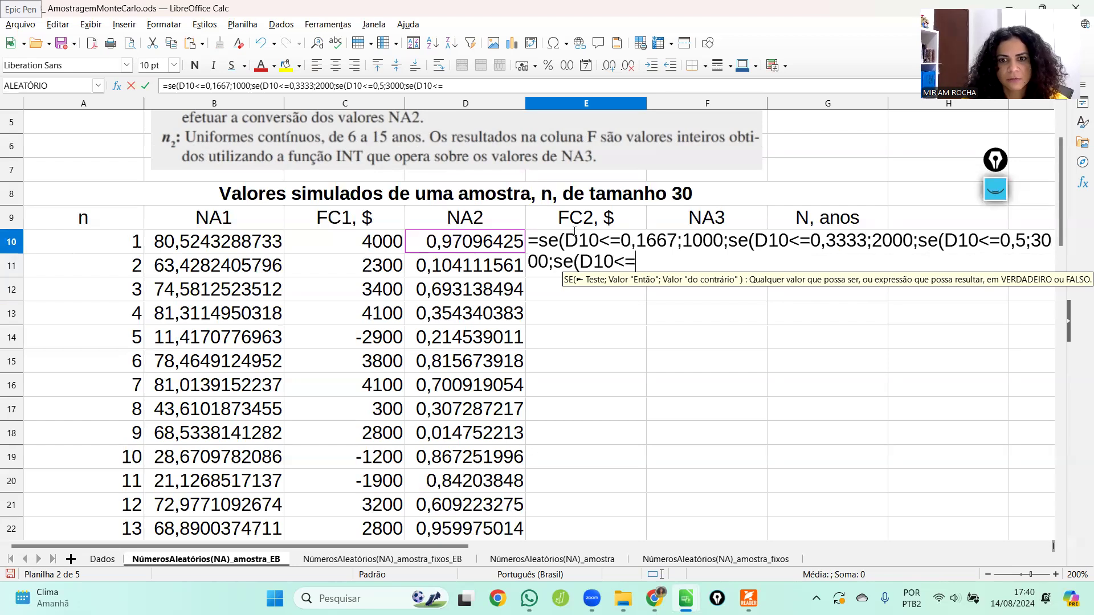
mouse_move(1063, 166)
mouse_down()
mouse_move(1077, 345)
mouse_move(1077, 178)
mouse_up()
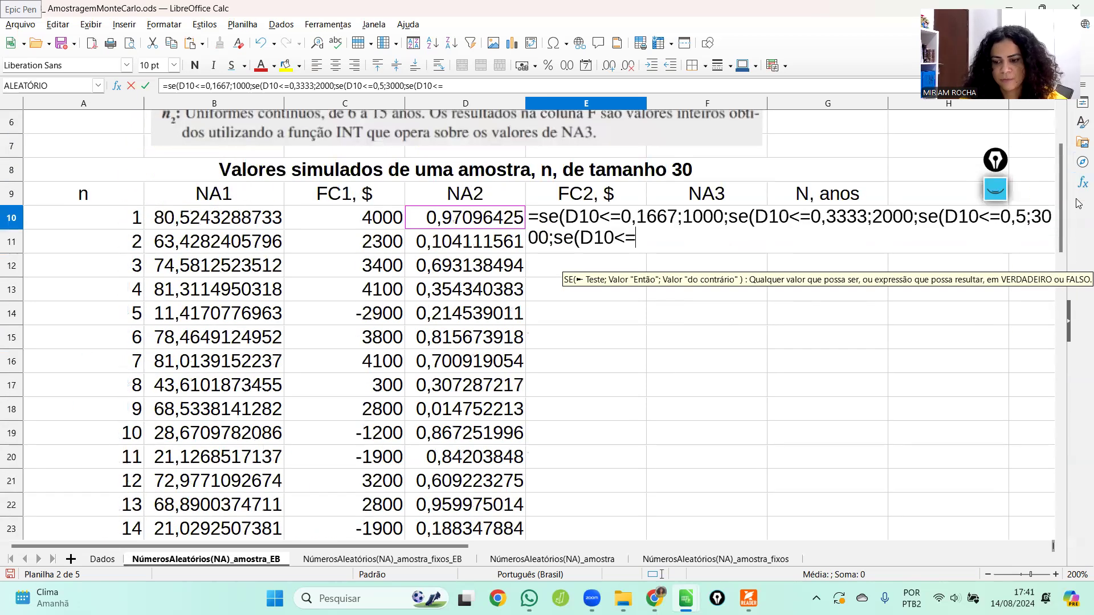
text(0,666)
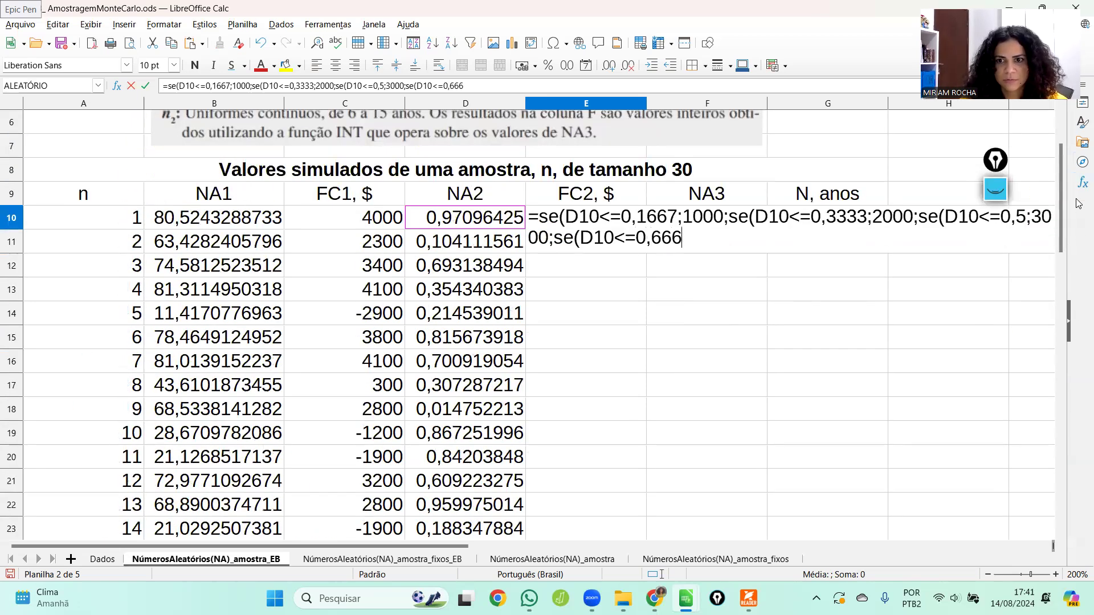
text(7)
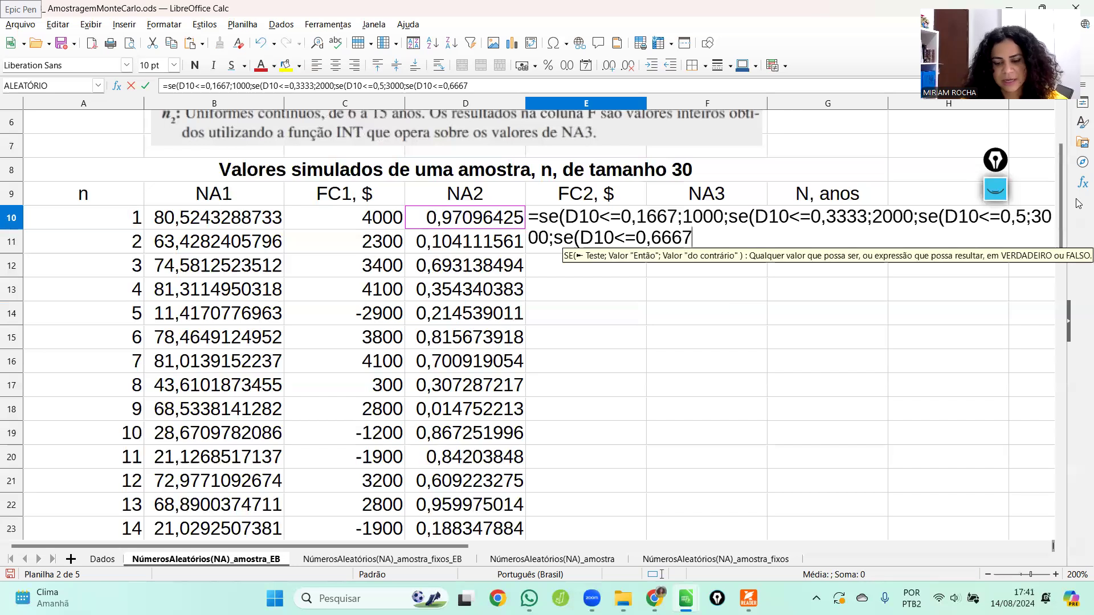
text(;4000;se()
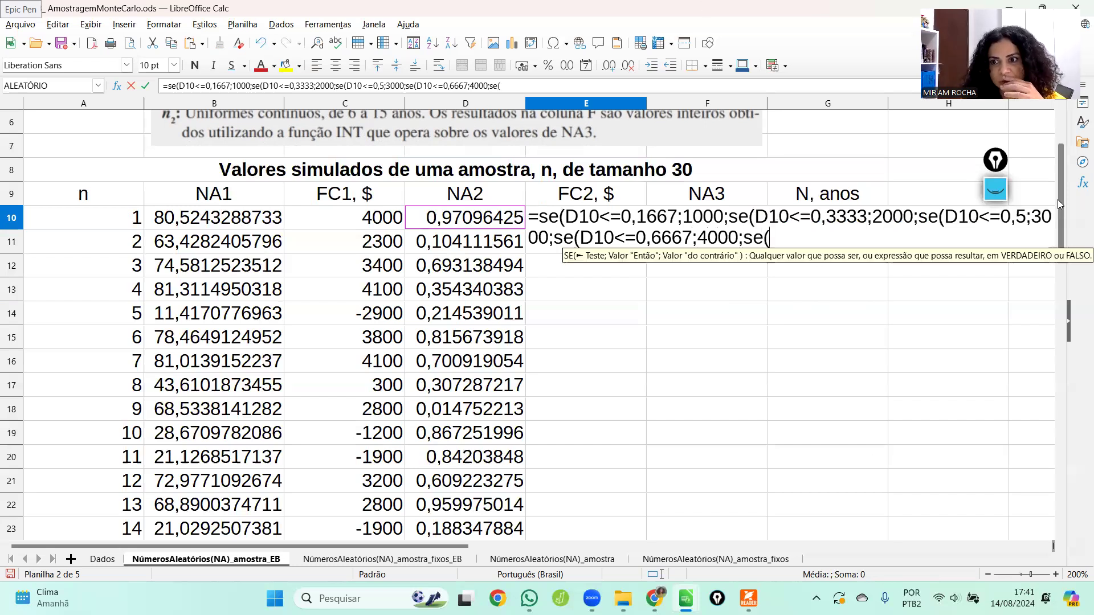
Step: Finish the E10 formula with the fifth SE returning 5000 when D10<=0,8333 and otherwise 6000, closing all nested functions
mouse_move(1060, 202)
mouse_down()
mouse_move(1078, 379)
mouse_move(1077, 208)
mouse_up()
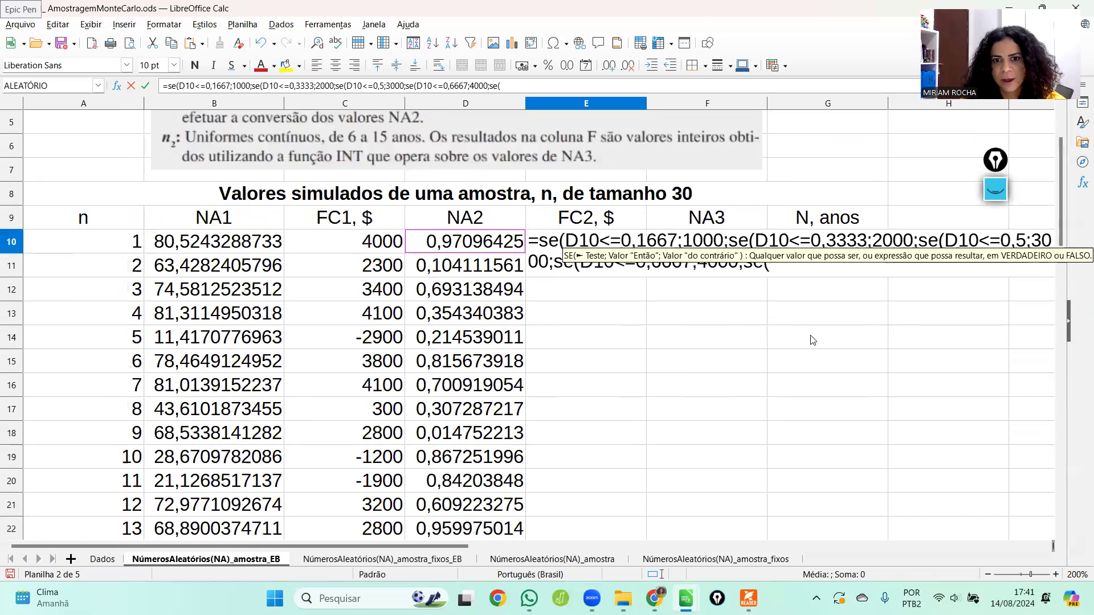
click(514, 248)
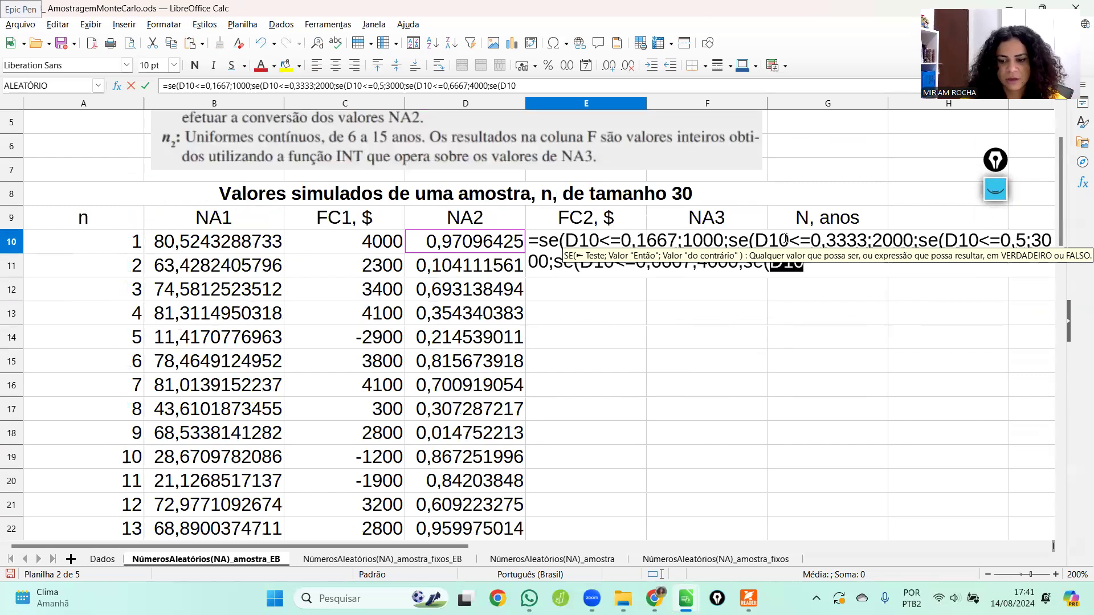
text(<=0,)
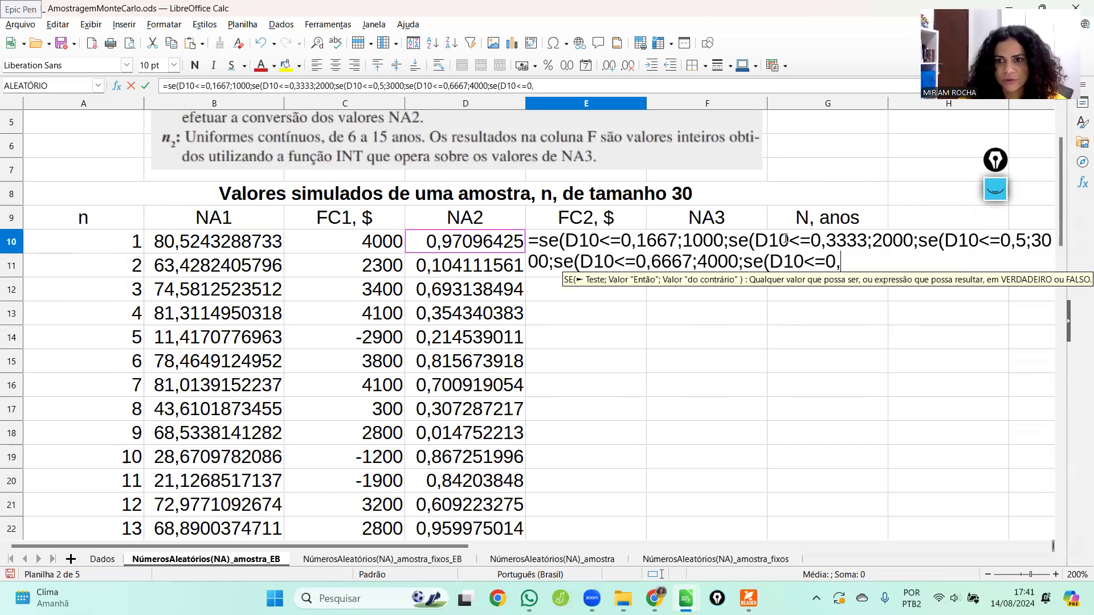
text(8333)
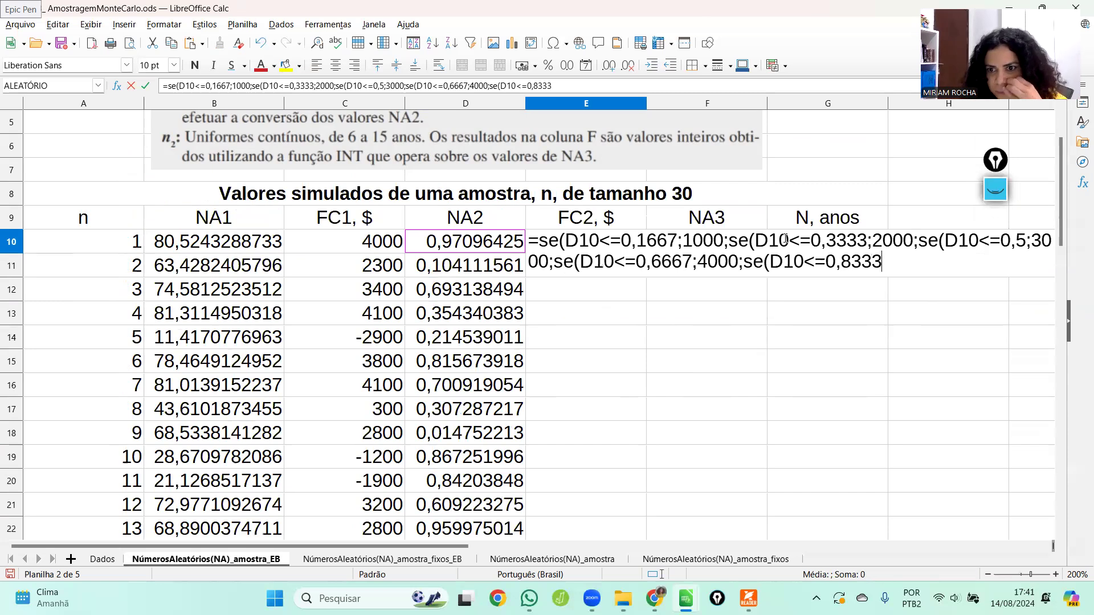
text(;5000)
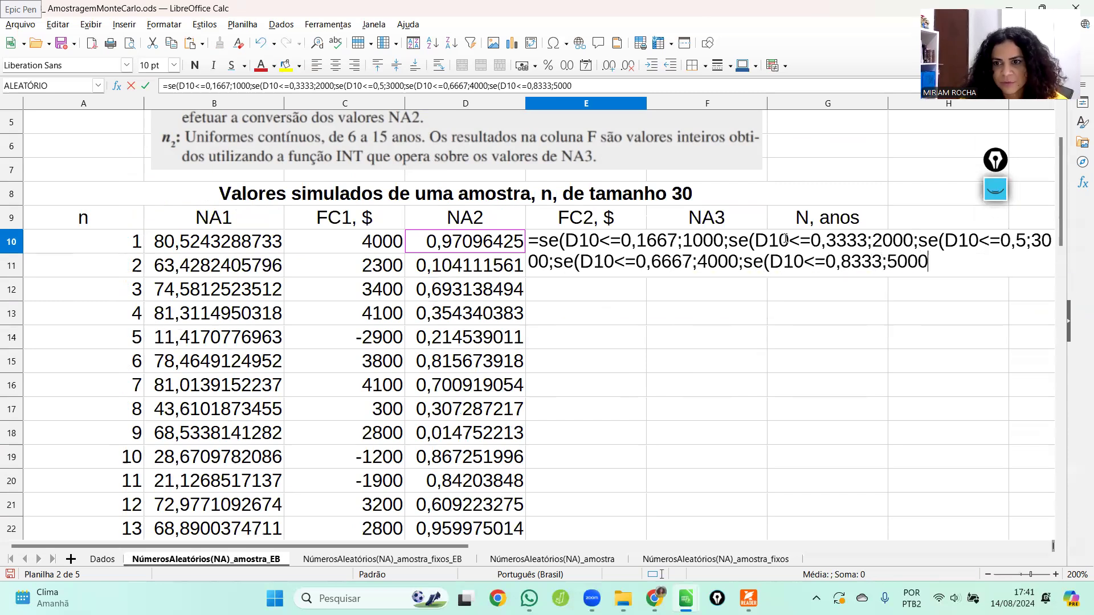
text(;6000)
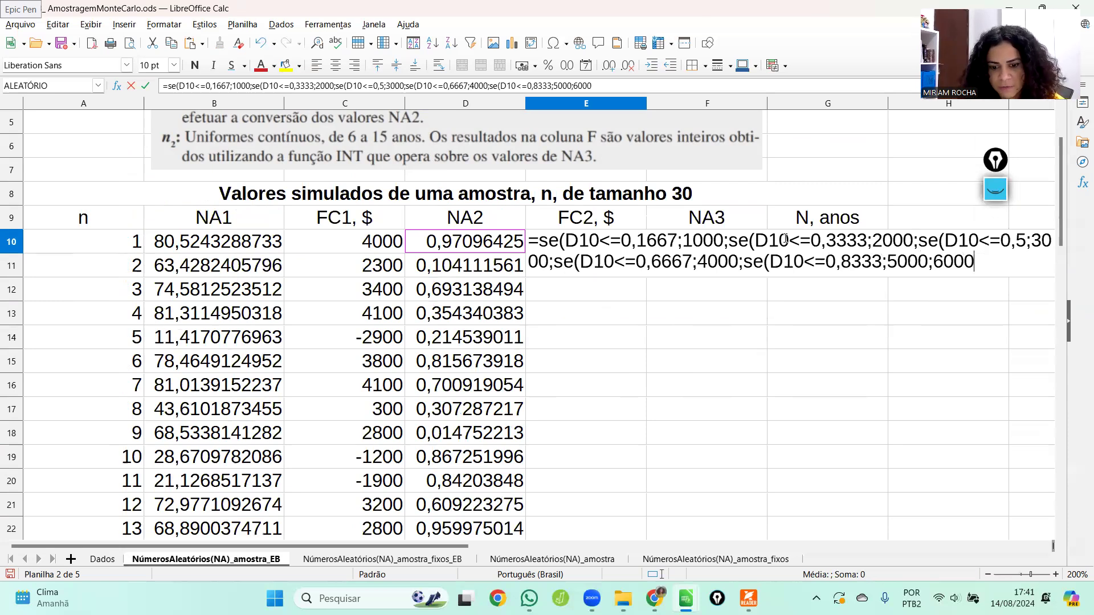
text())))
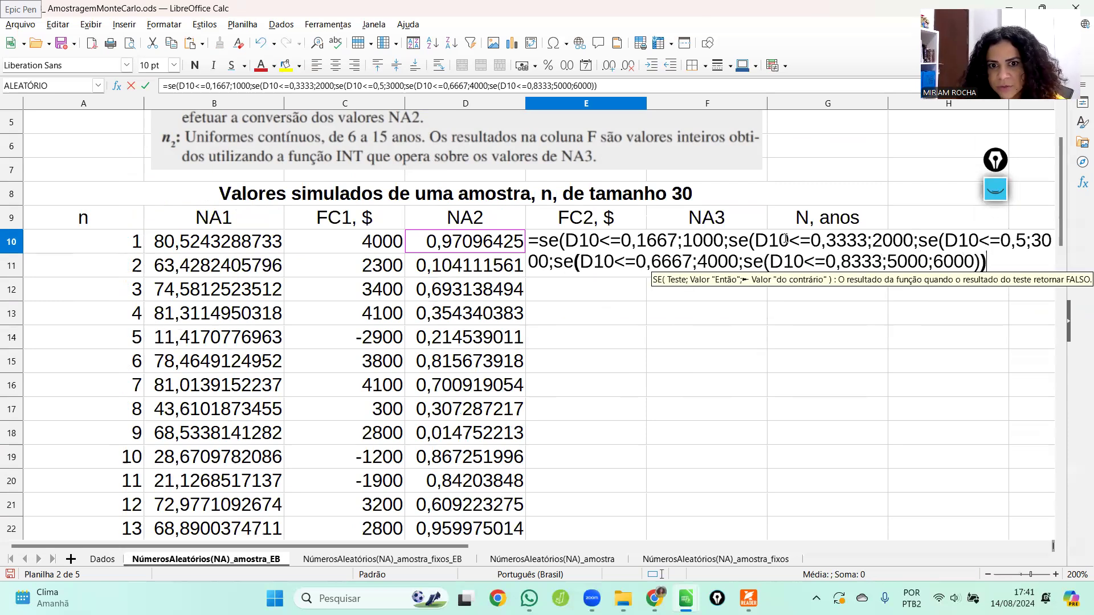
text())
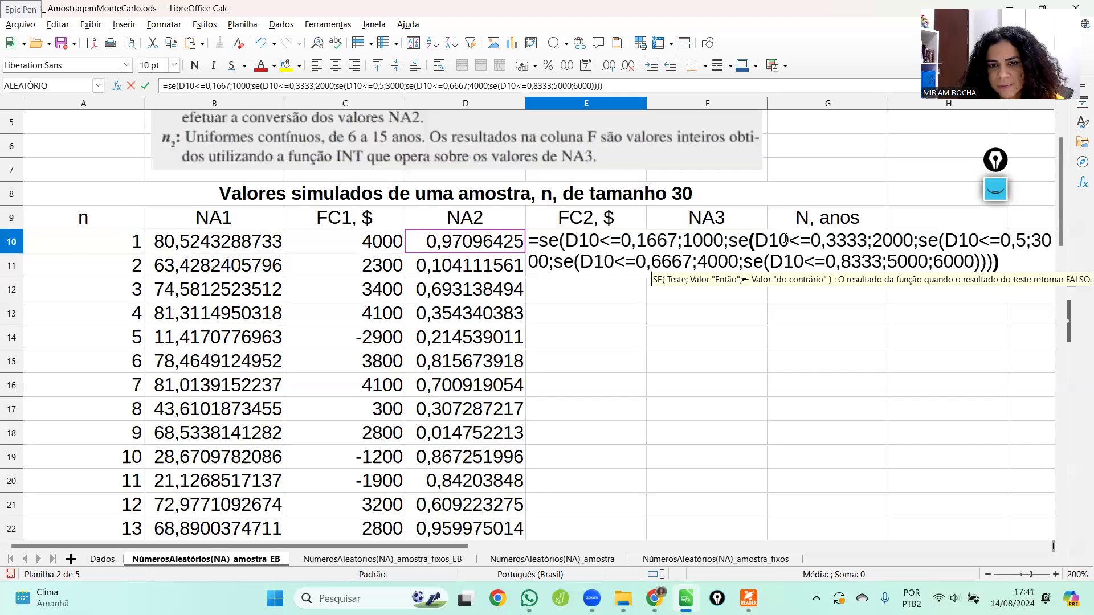
key(Return)
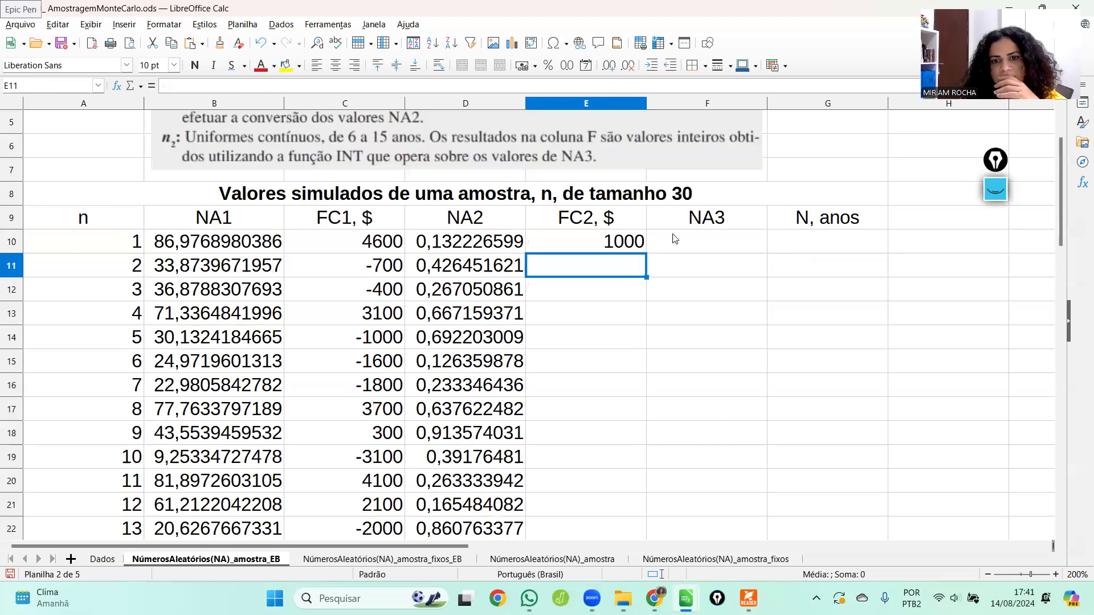
Step: Fill the FC2 formula from E10 down to E39 for all 30 samples
click(641, 243)
drag(646, 253, 624, 399)
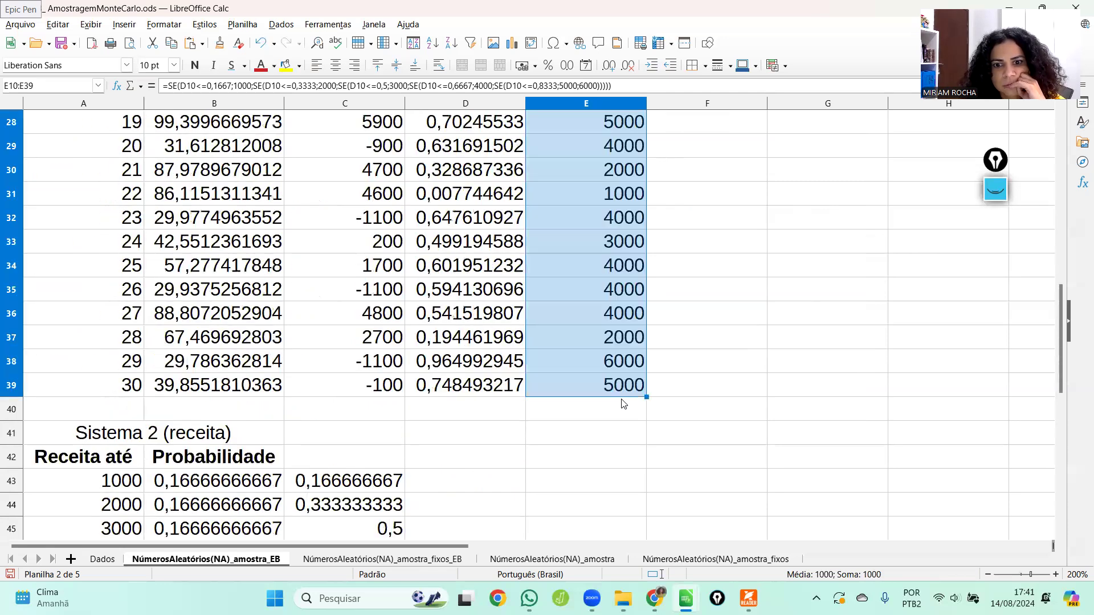
drag(1058, 330, 1064, 177)
click(708, 233)
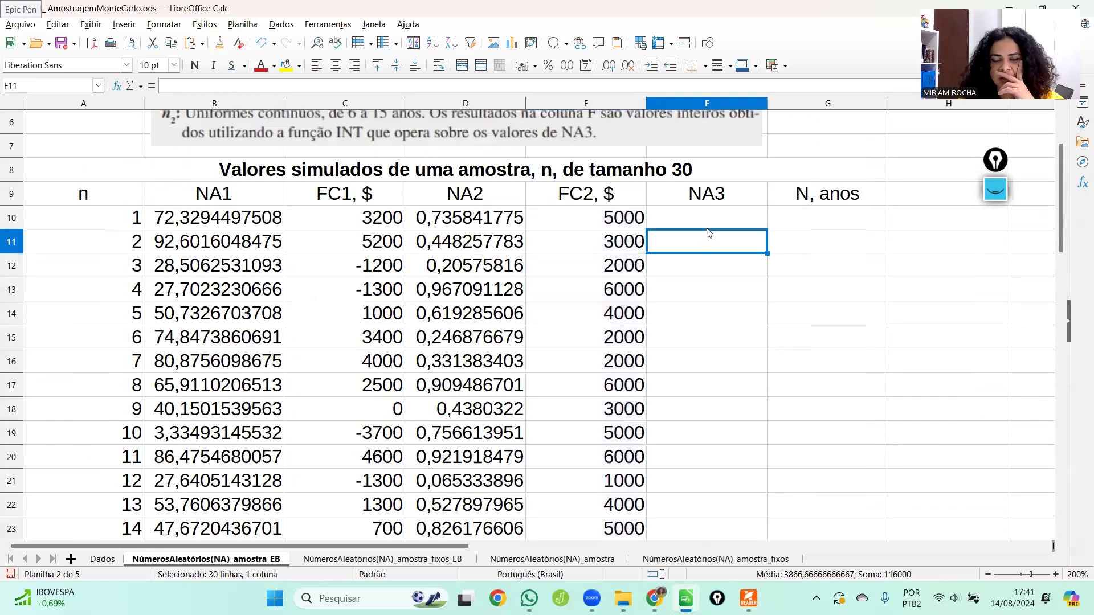
click(721, 224)
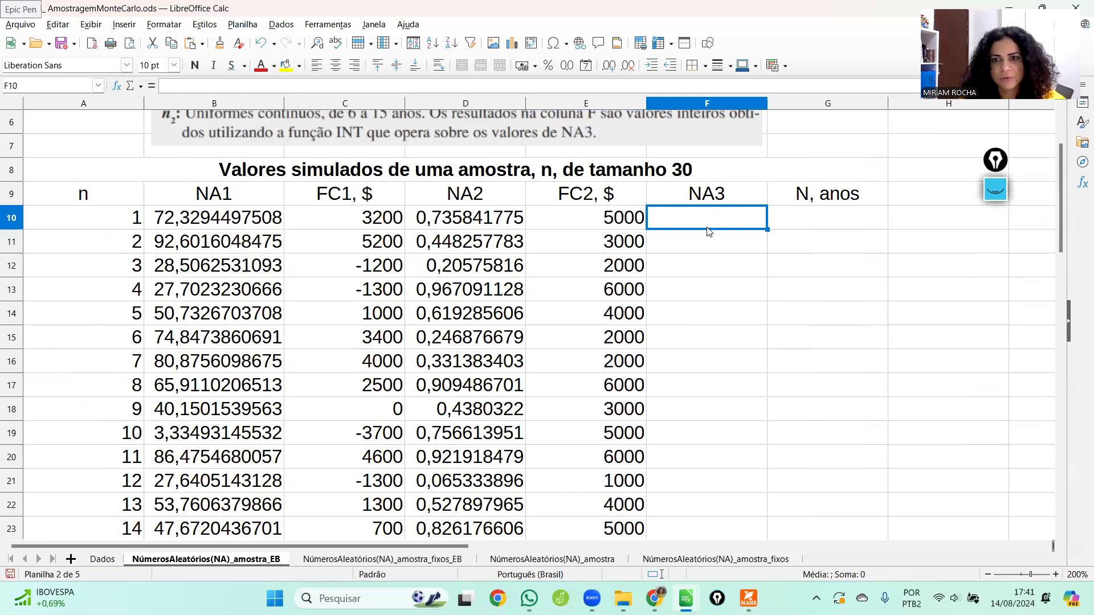
text(=)
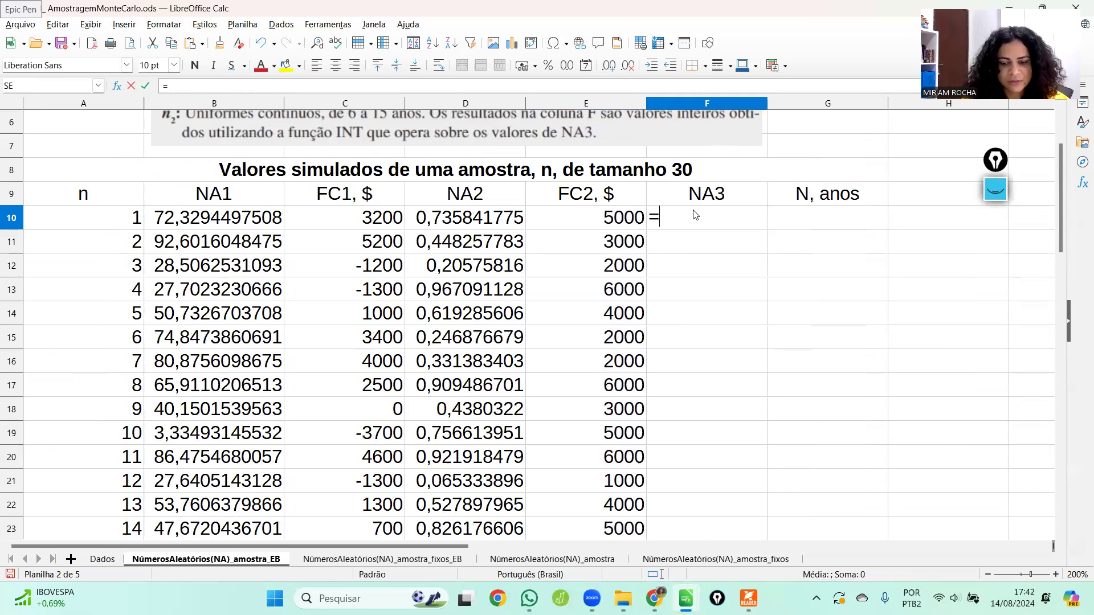
text(ale)
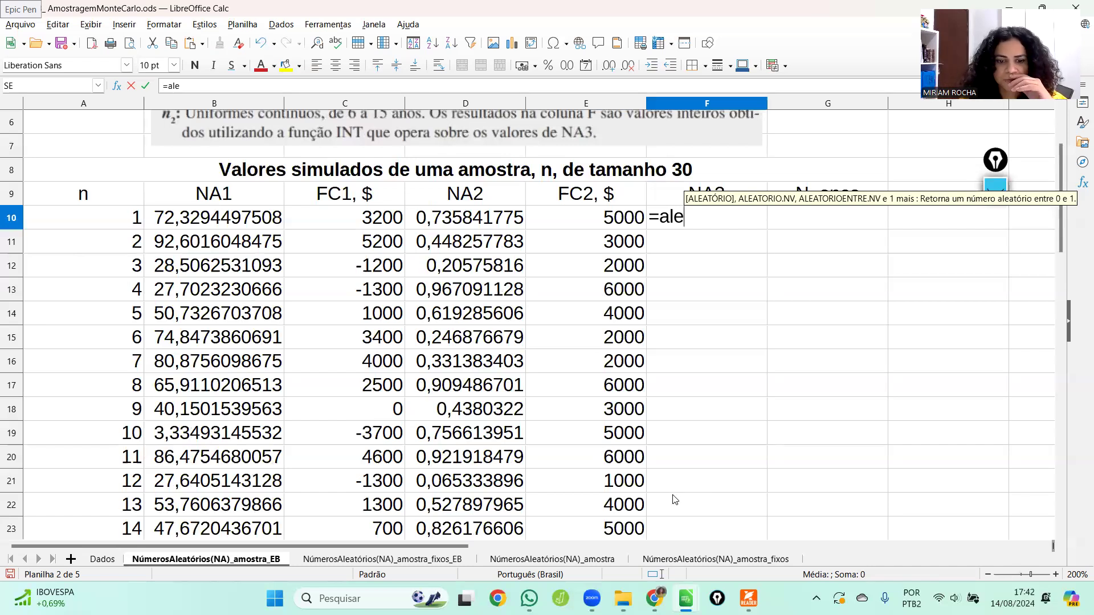
click(116, 561)
click(344, 270)
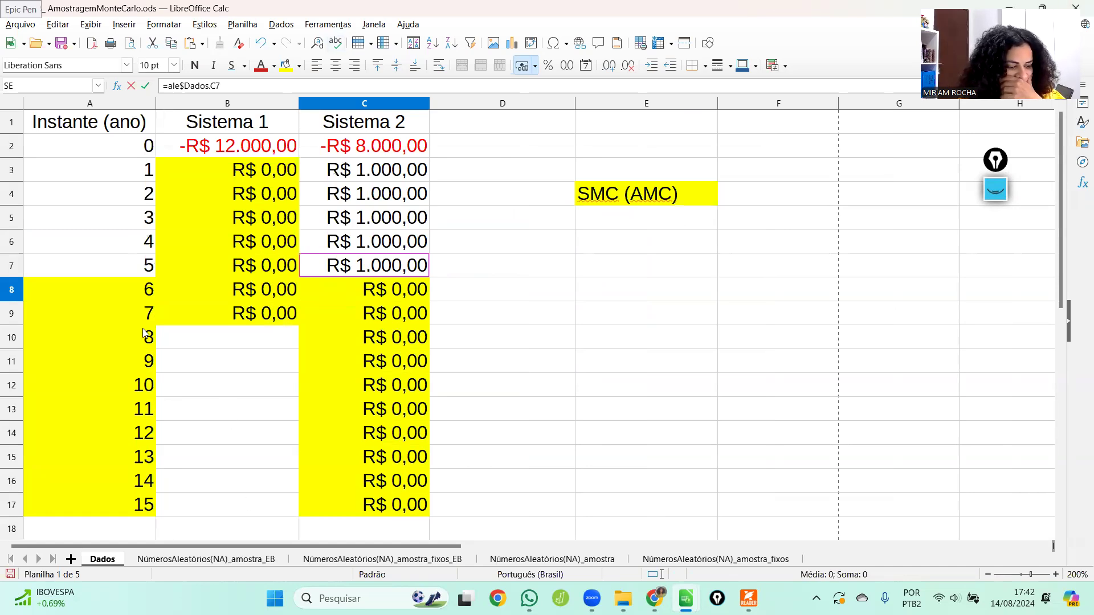
drag(133, 293, 126, 501)
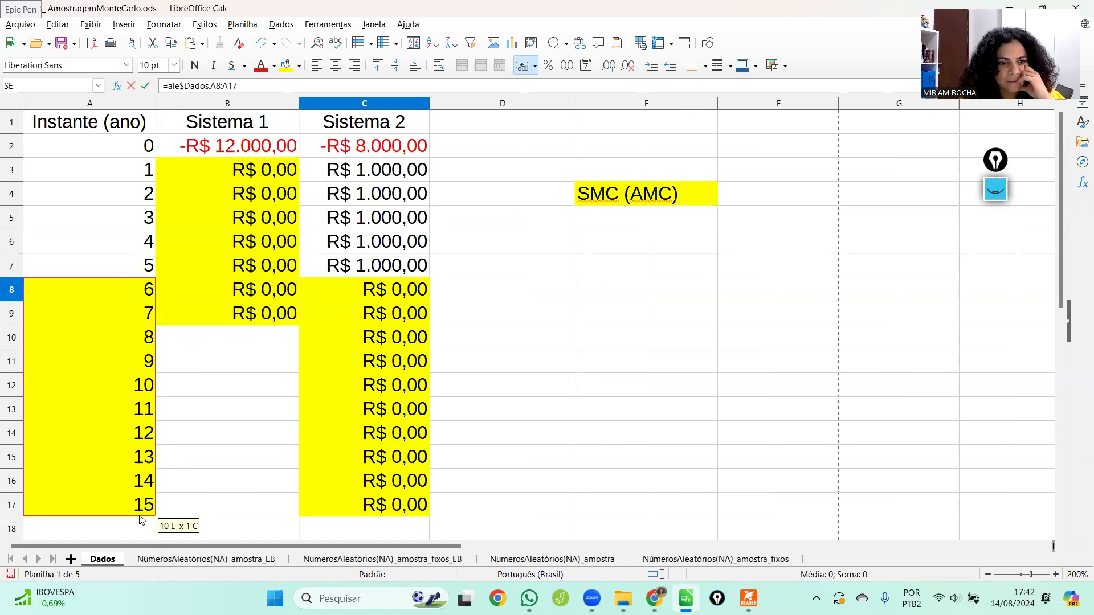
click(587, 290)
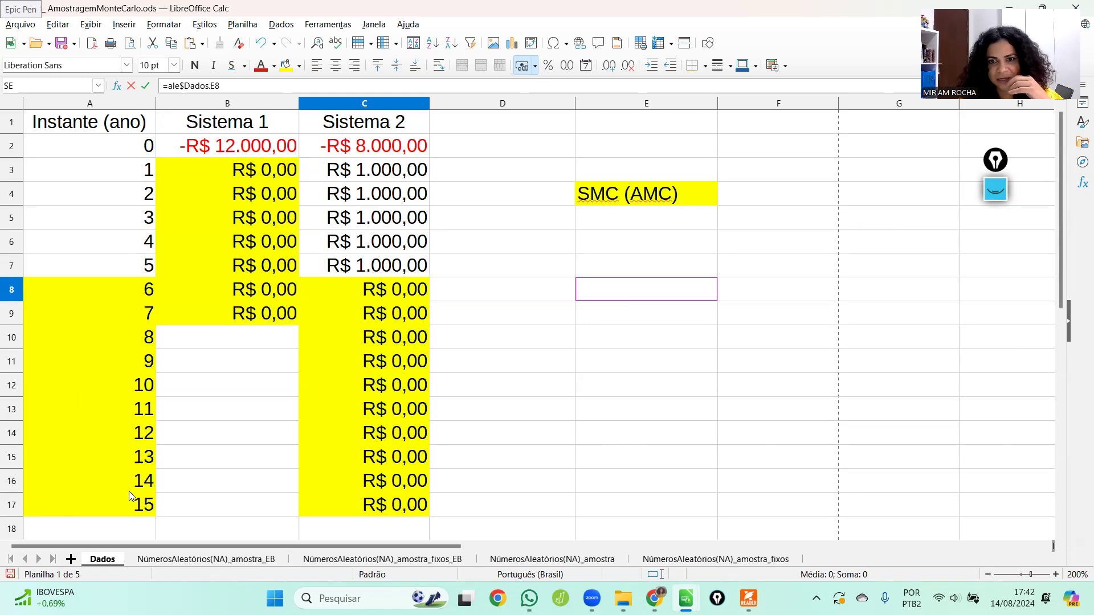
click(801, 294)
key(Escape)
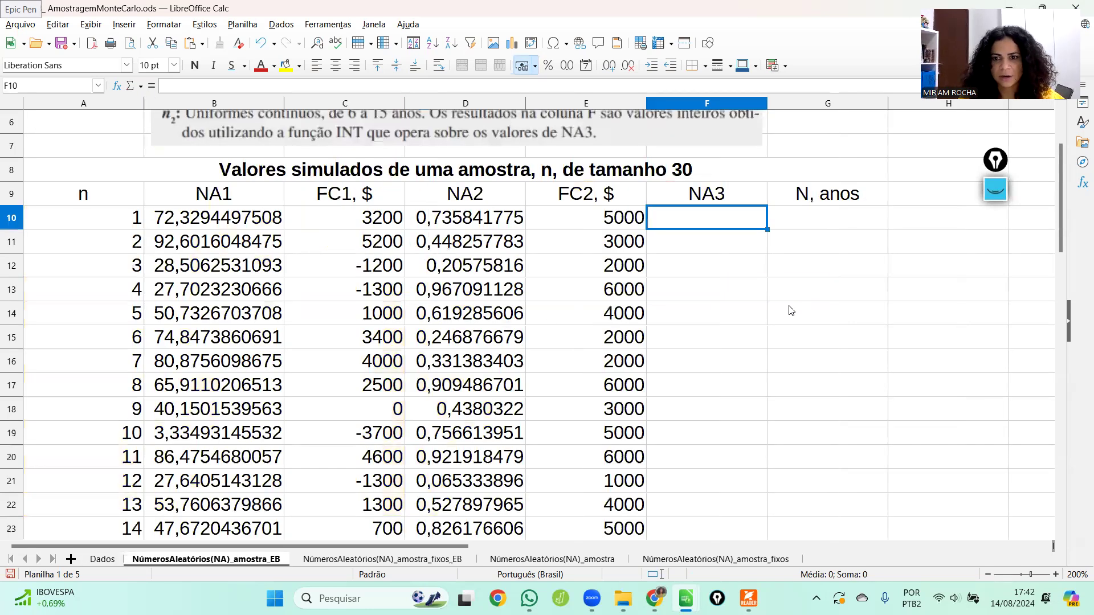
Step: Enter the scratch calculation =6+(15-6) in cell G14 to check the lifetime range
click(796, 309)
text(=6)
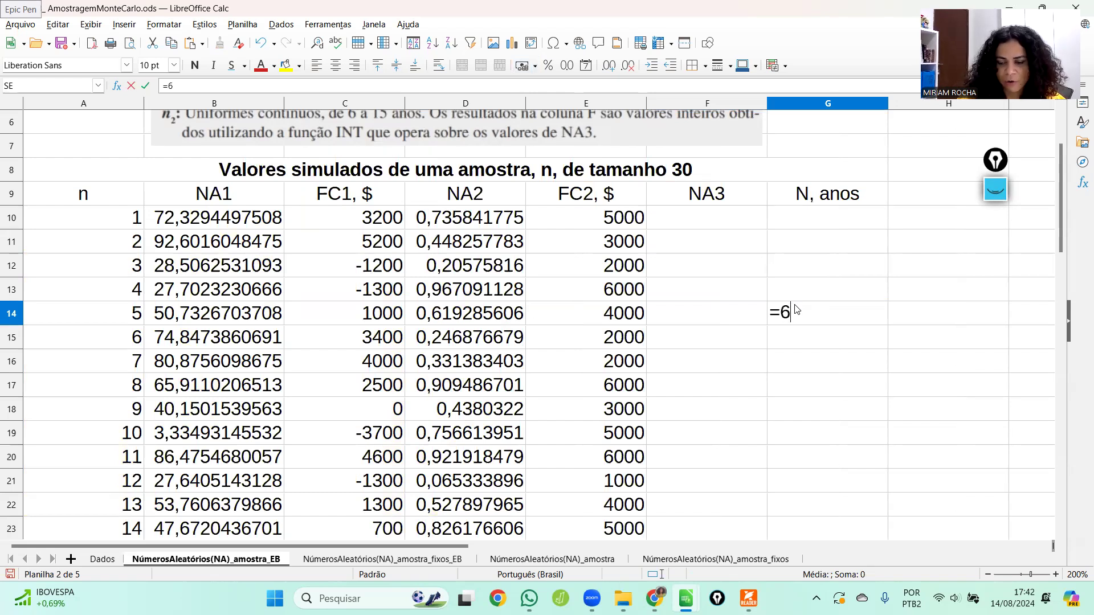
text(+()
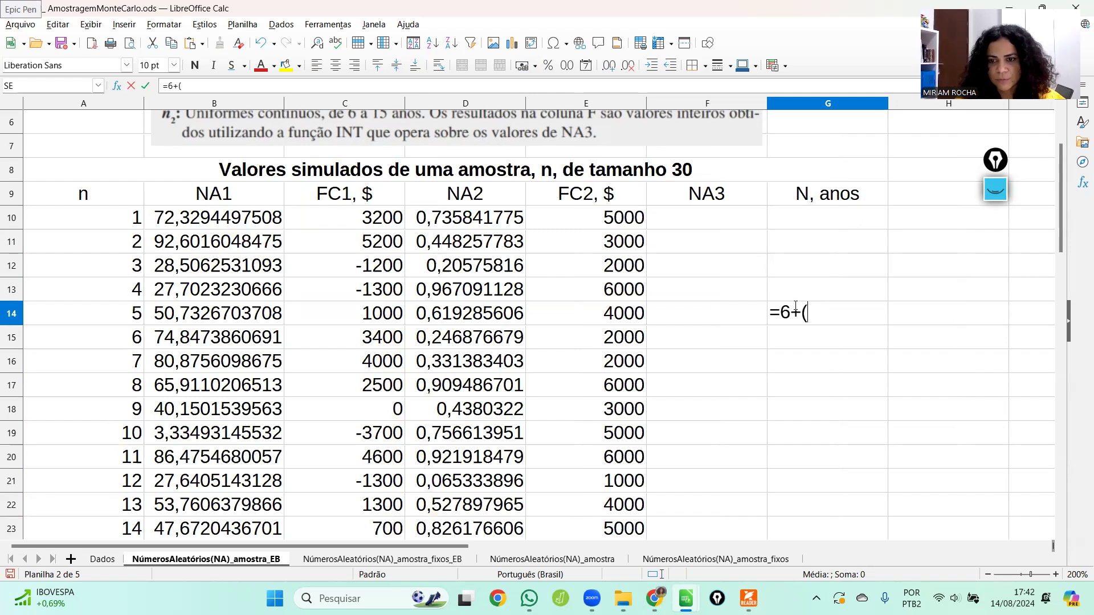
text(15-6))
key(Return)
Step: Enter the scratch calculation =15-6 in cell G15, adding the equals sign to the plain-text entry
click(858, 299)
click(858, 333)
text(15)
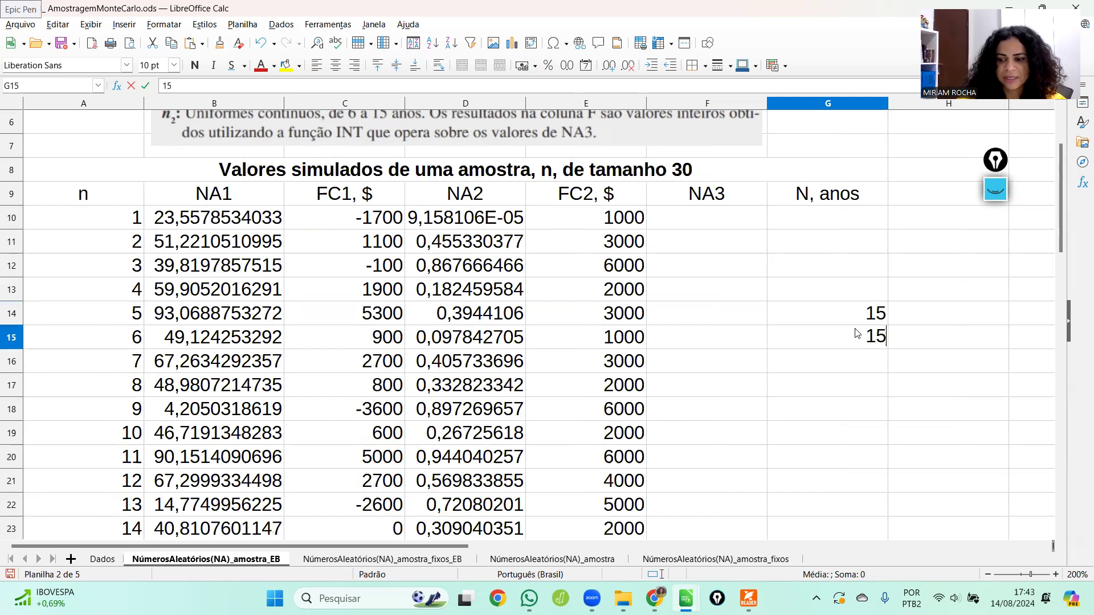
text(-6)
key(Return)
click(858, 333)
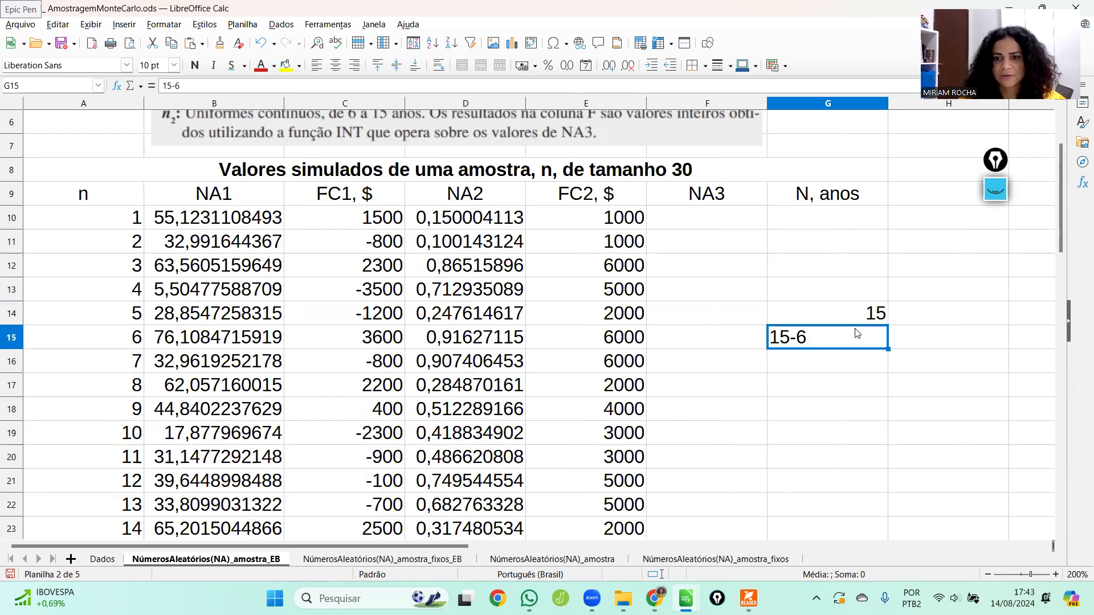
click(168, 86)
text(=)
key(Return)
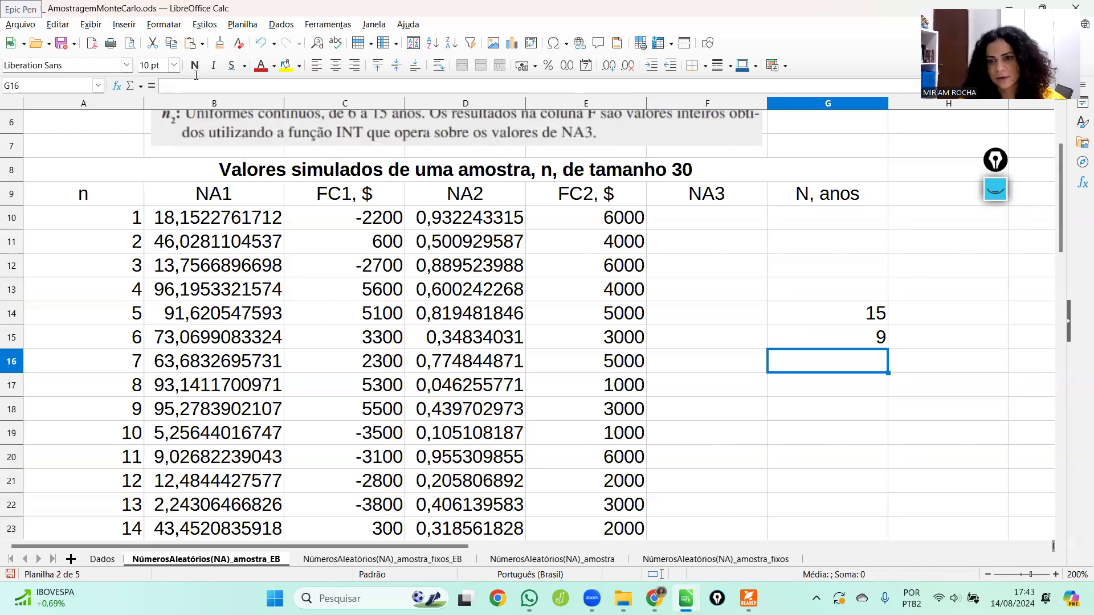
Step: Replace the scratch formula in cell G14 with the value 6
click(813, 311)
text(6)
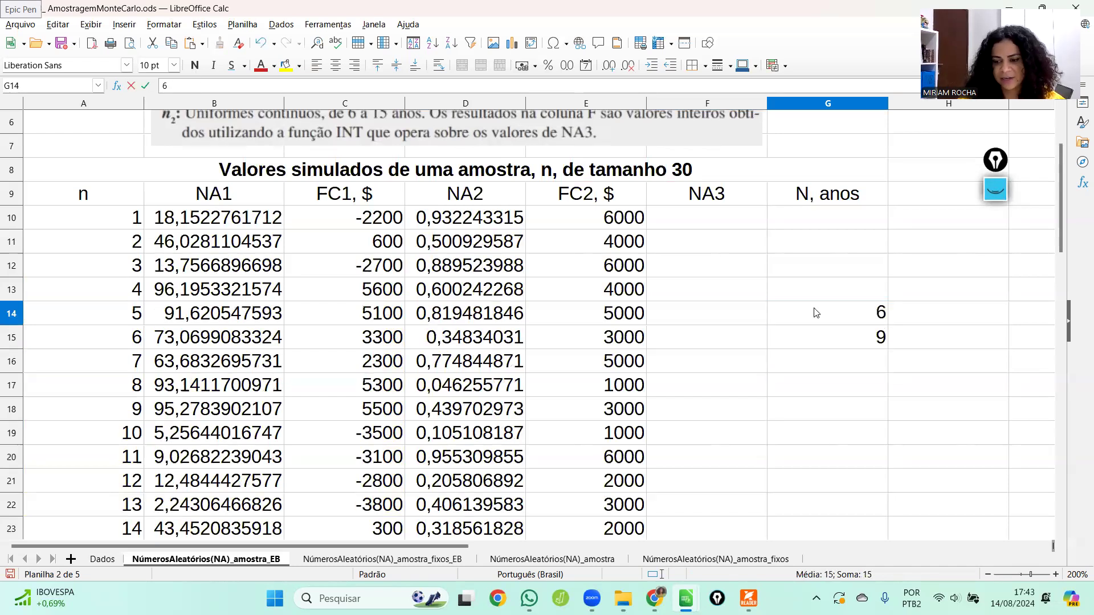
key(Return)
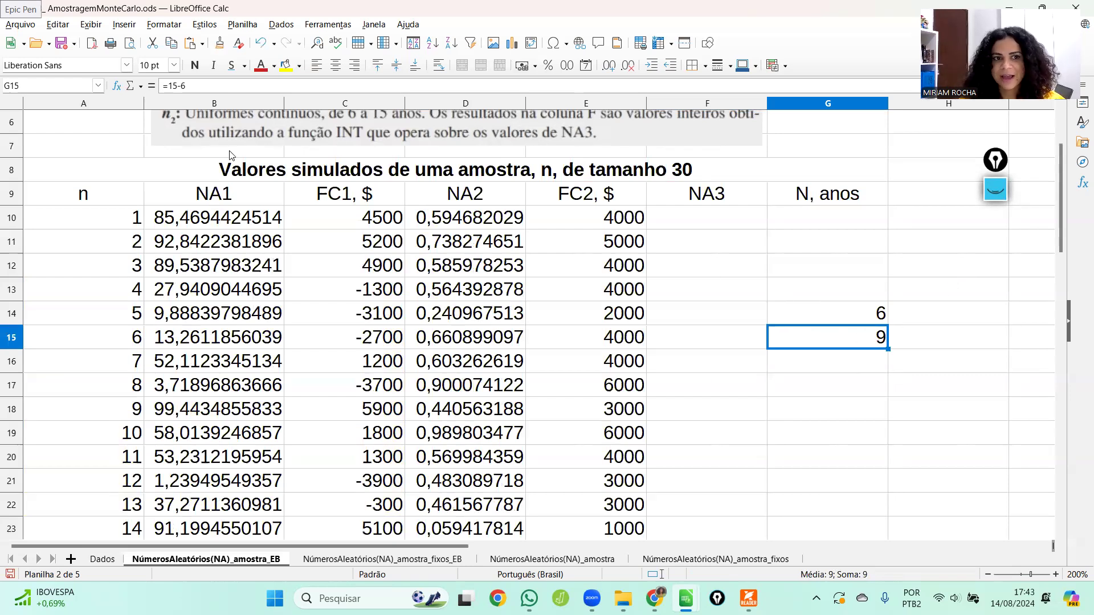
Step: Delete the scratch values in cells G14:G15
click(879, 318)
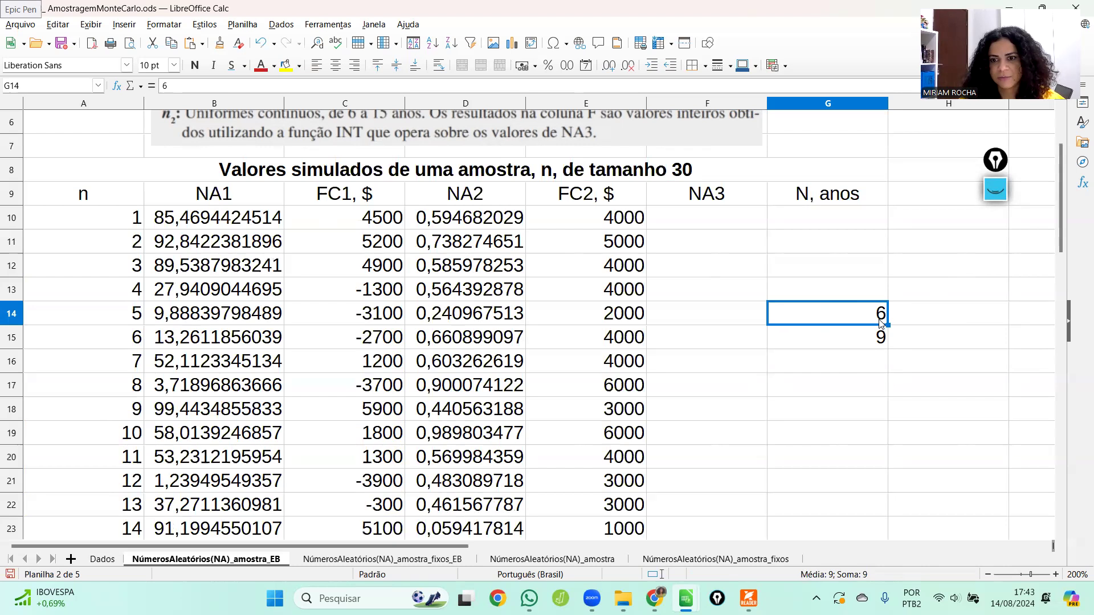
drag(879, 319, 884, 342)
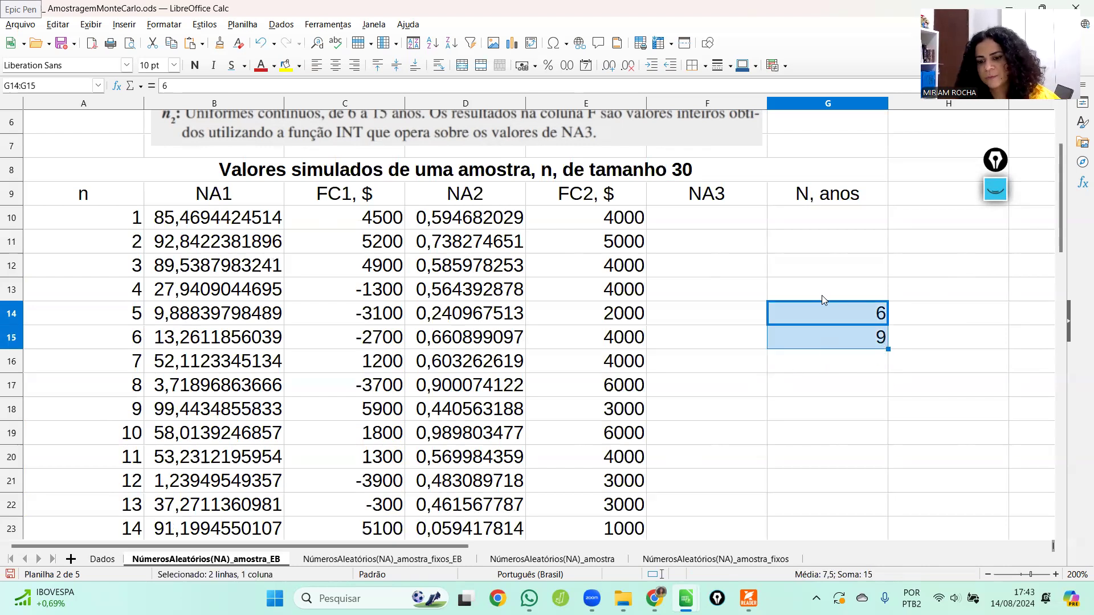
key(Delete)
Step: Enter =ALEATÓRIO()*1000 in cell F10 for the first NA3 random number and select that cell
click(732, 223)
text(=alá)
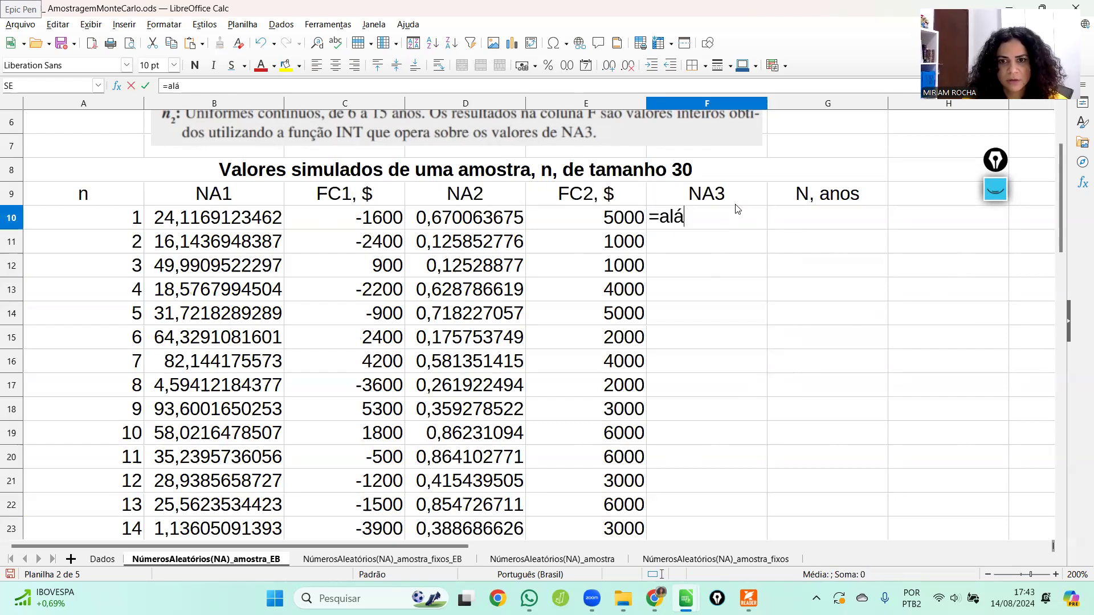
key(BackSpace)
text(ea)
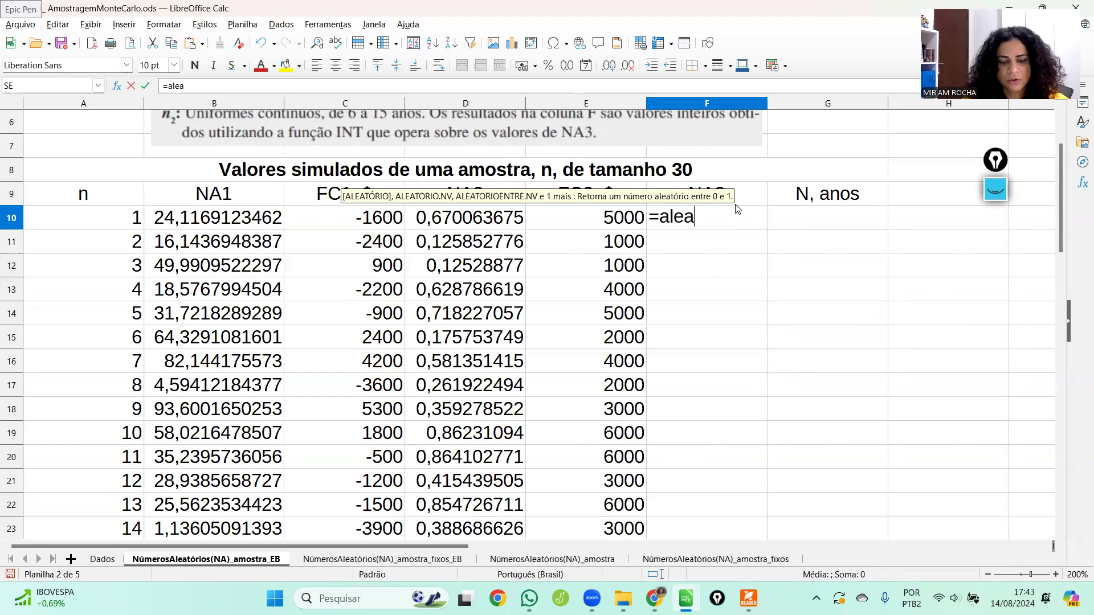
text(tórop)
key(BackSpace)
key(BackSpace)
text(op)
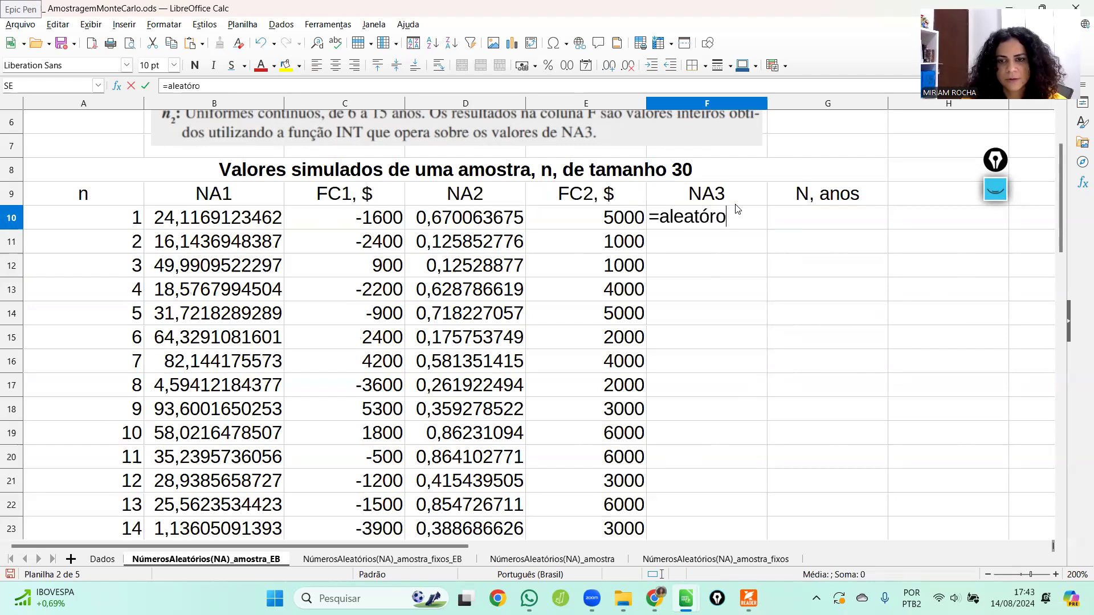
key(BackSpace)
key(BackSpace)
text(io)
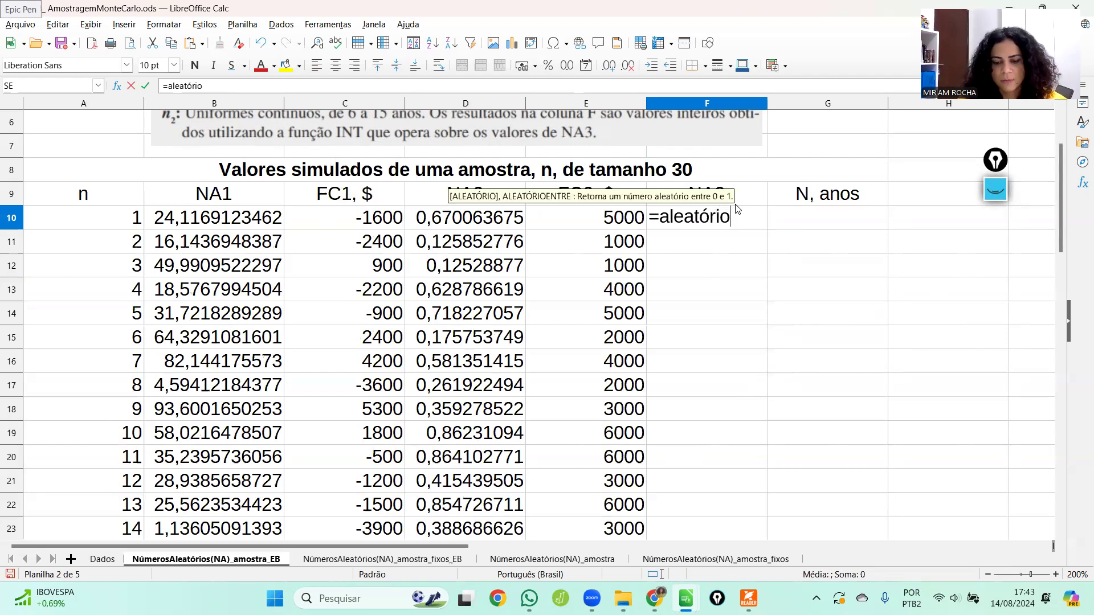
text(=)
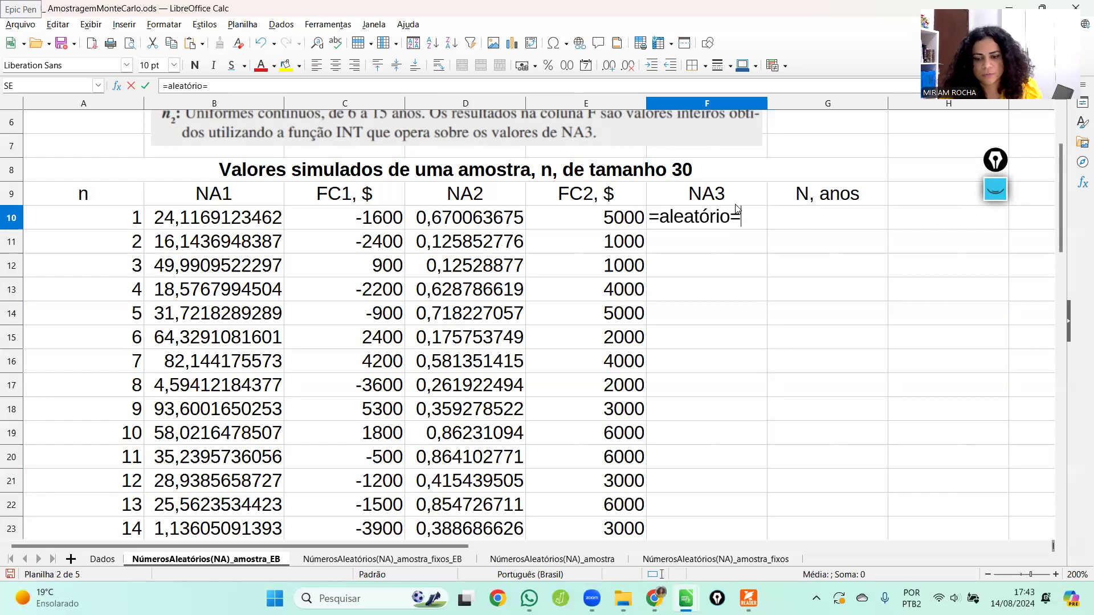
key(BackSpace)
text(())
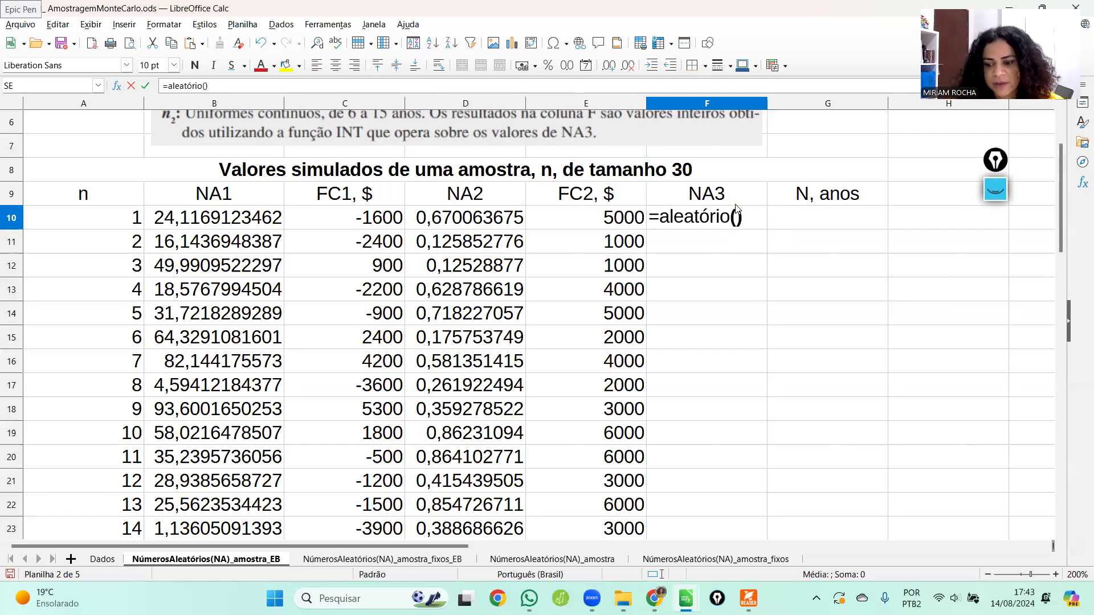
text(*1000)
key(Return)
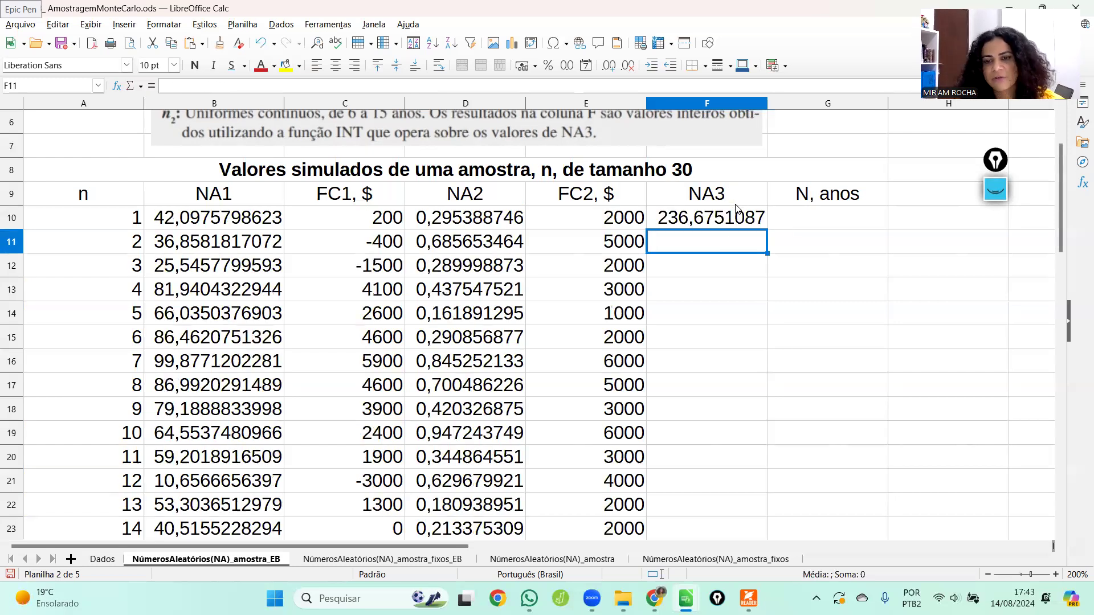
click(748, 226)
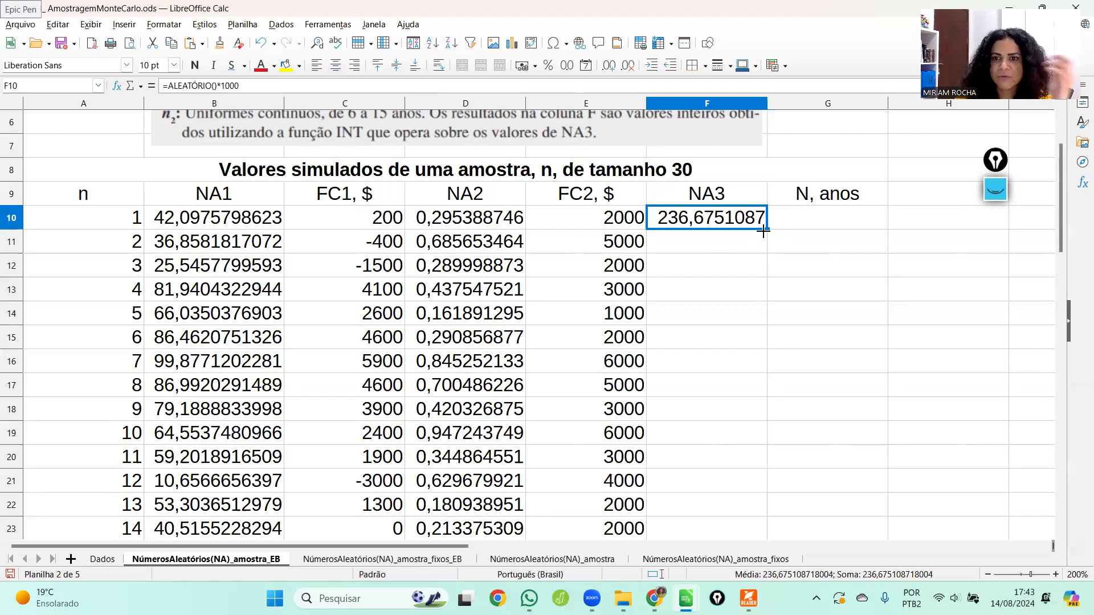
Step: Fill the NA3 random-number formula from F10 down through F39 for all 30 samples
double_click(764, 229)
key(Right)
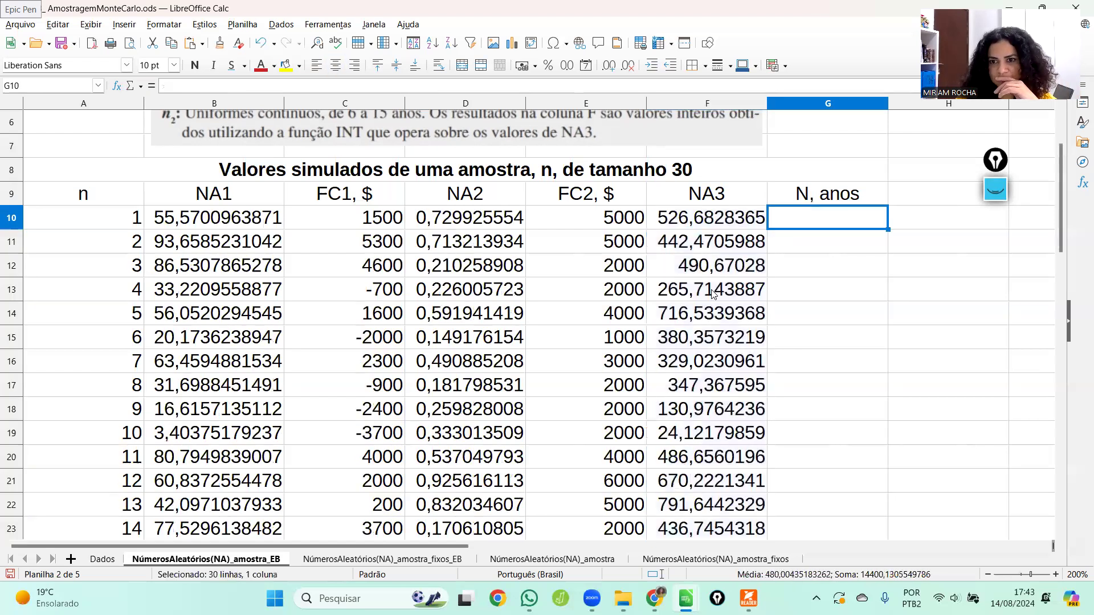
Step: Enter the scratch calculation =1000*0,009 in cell G10
text(=)
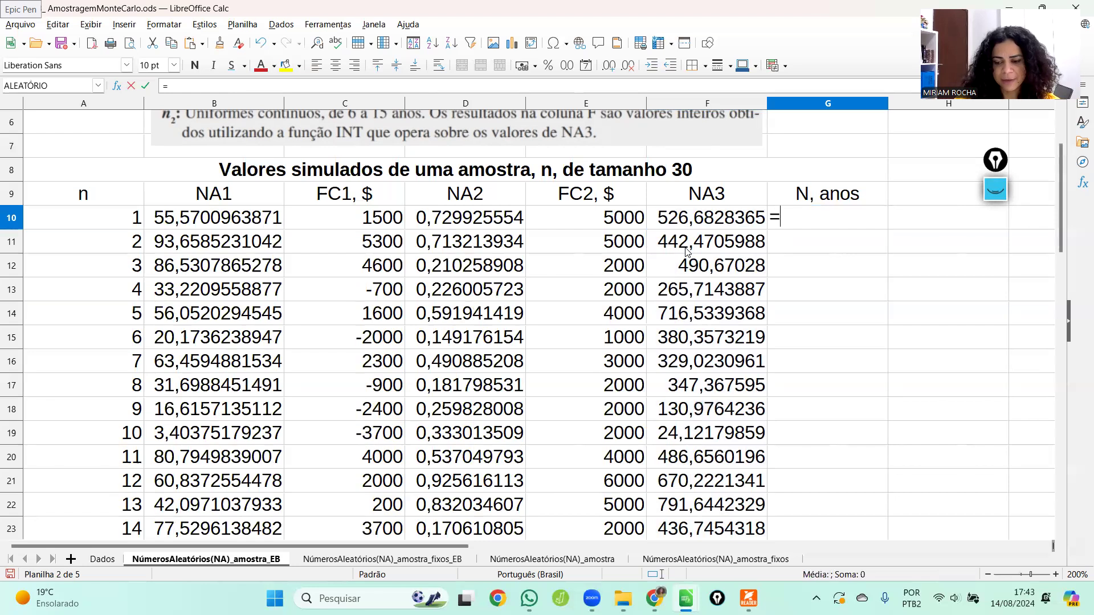
text(1)
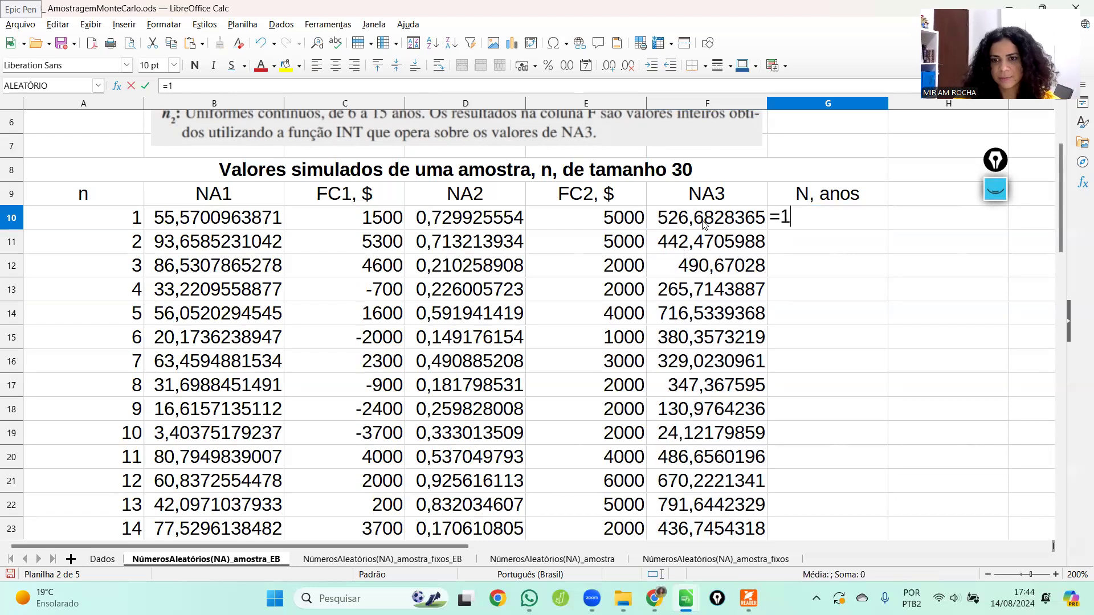
text(000*)
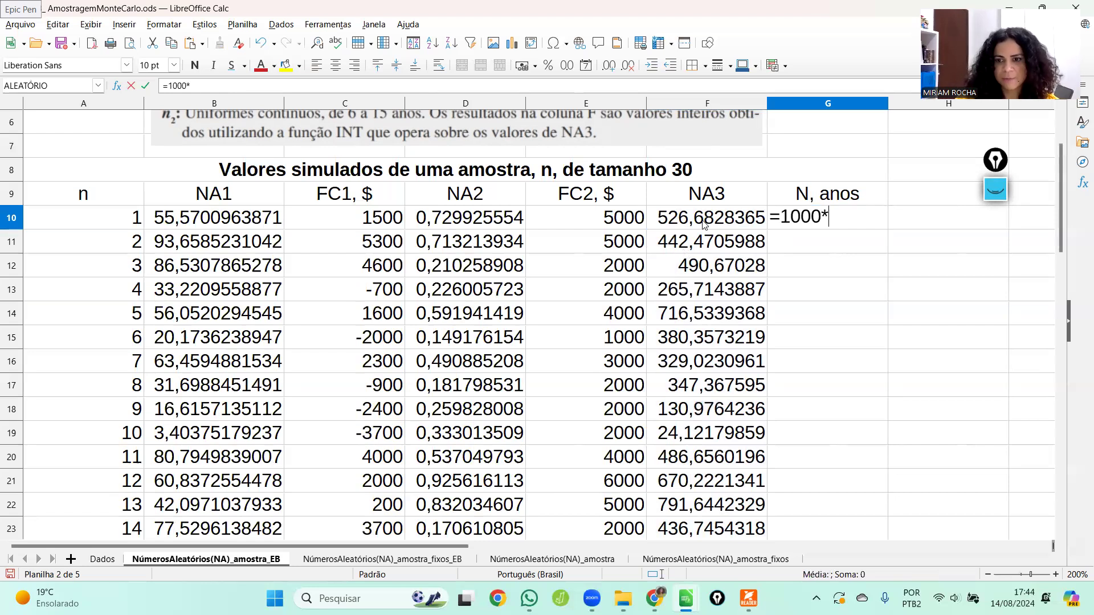
text(0,009)
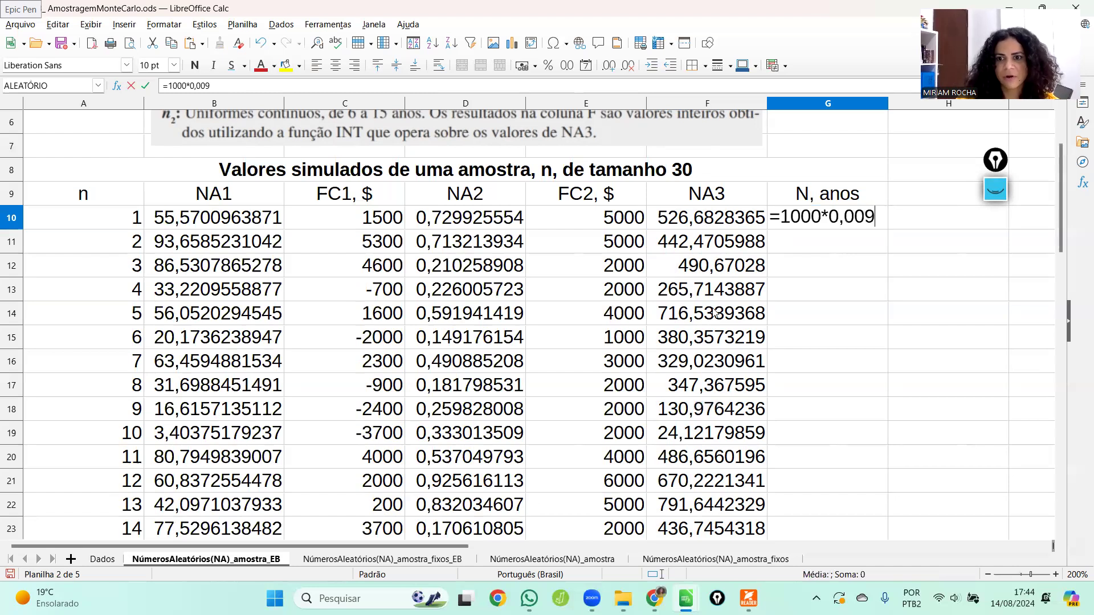
key(Return)
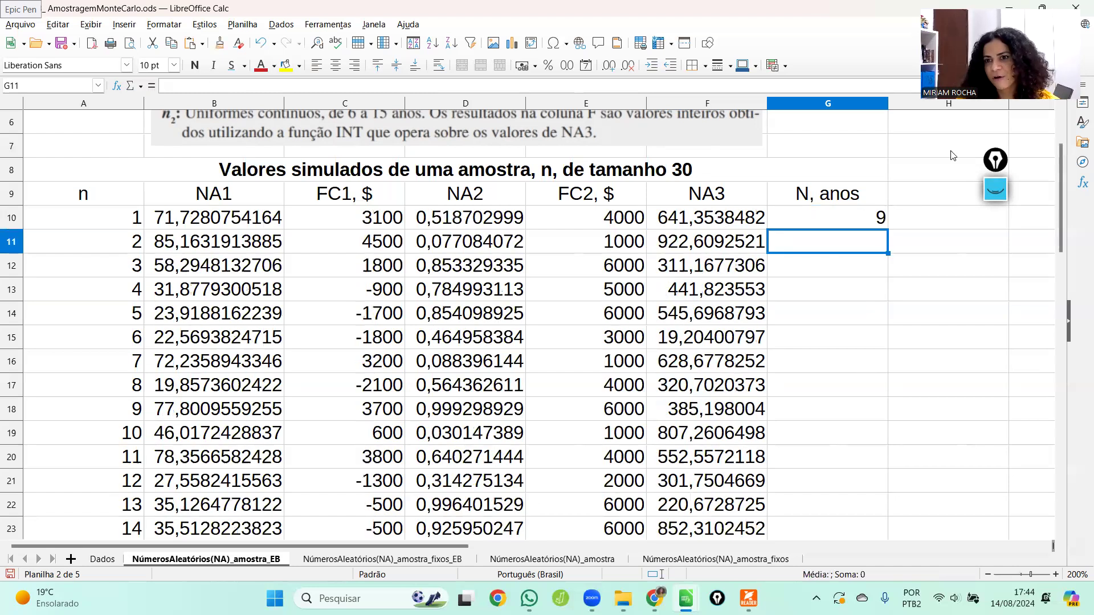
Step: Replace the content of G10 with =INT(F10*0,009) and fill the formula down through G39
click(870, 225)
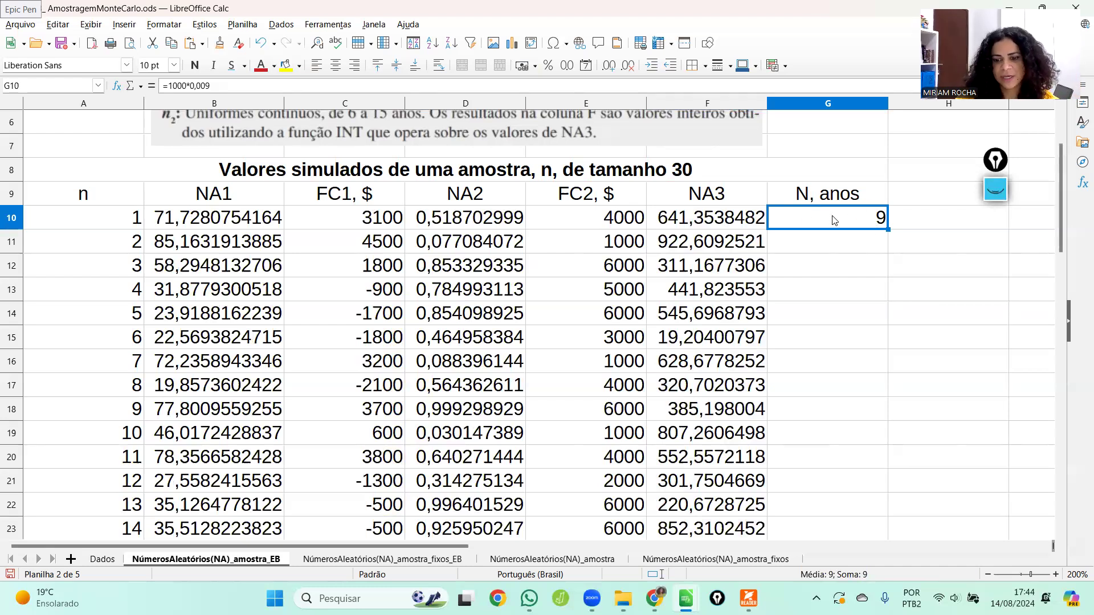
text(=)
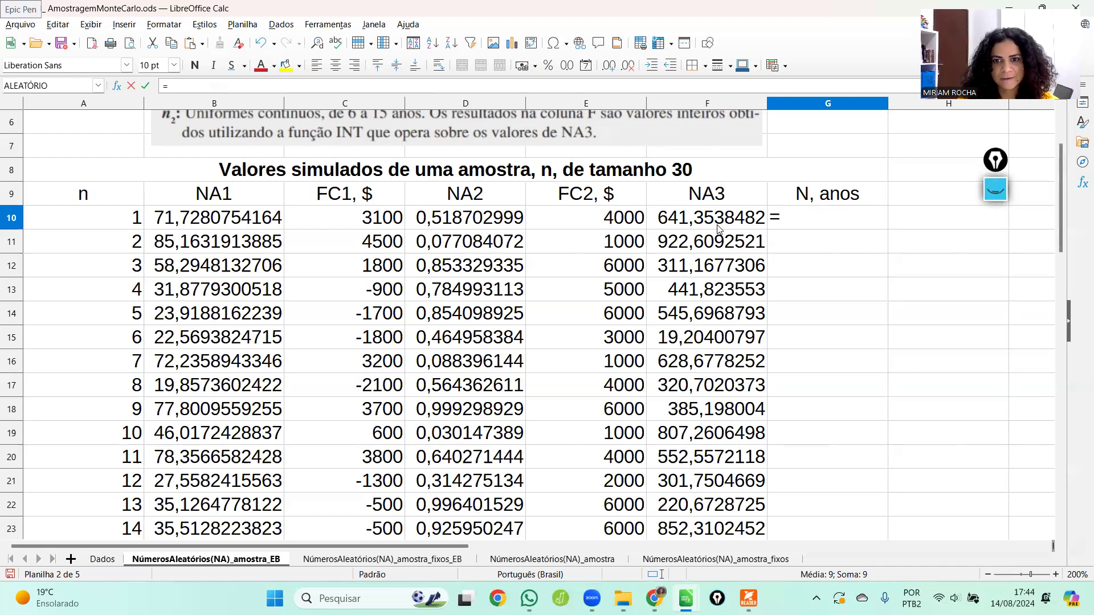
click(718, 225)
key(BackSpace)
key(BackSpace)
key(BackSpace)
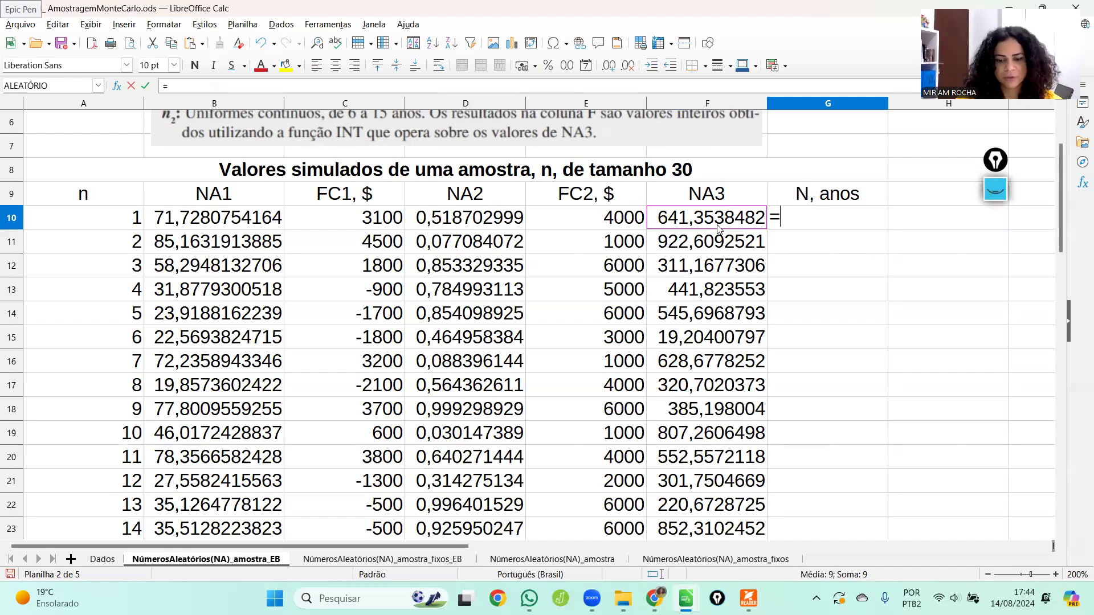
text(INT)
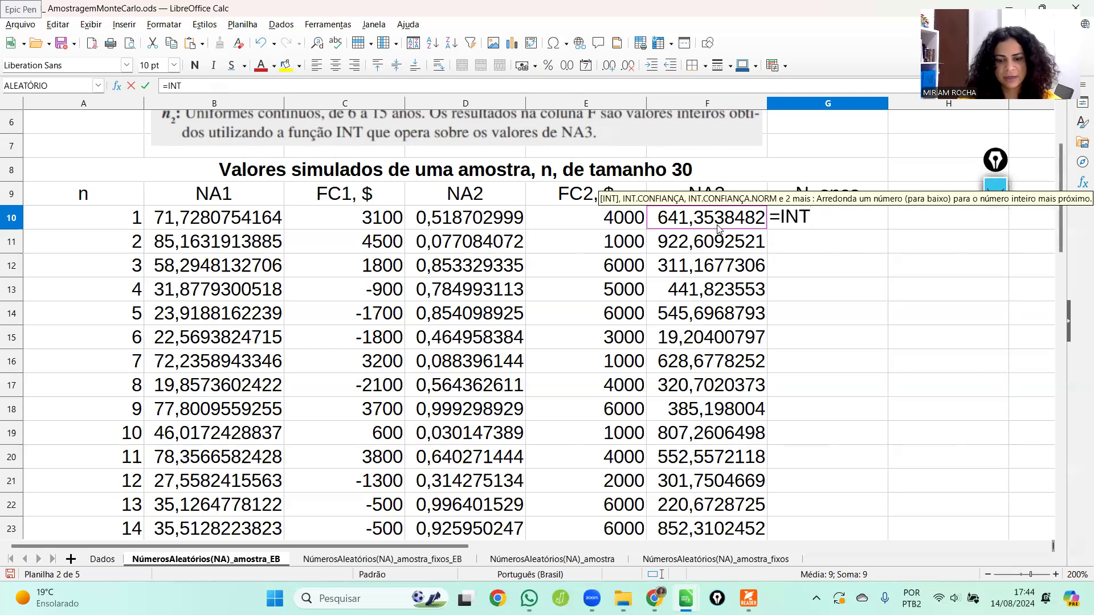
text(()
click(717, 229)
text(*0,00)
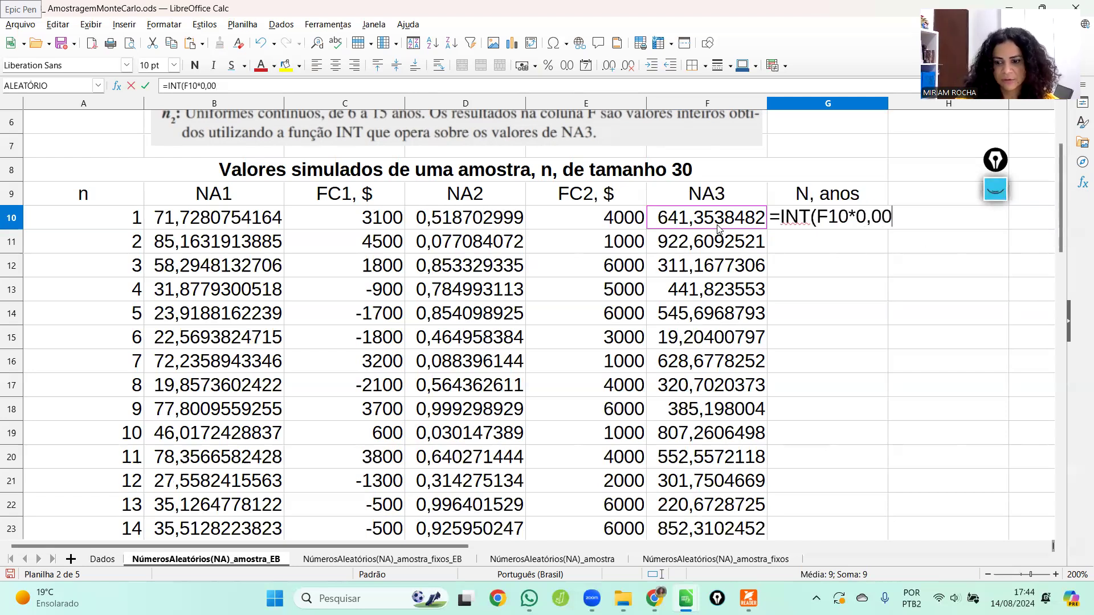
text(9))
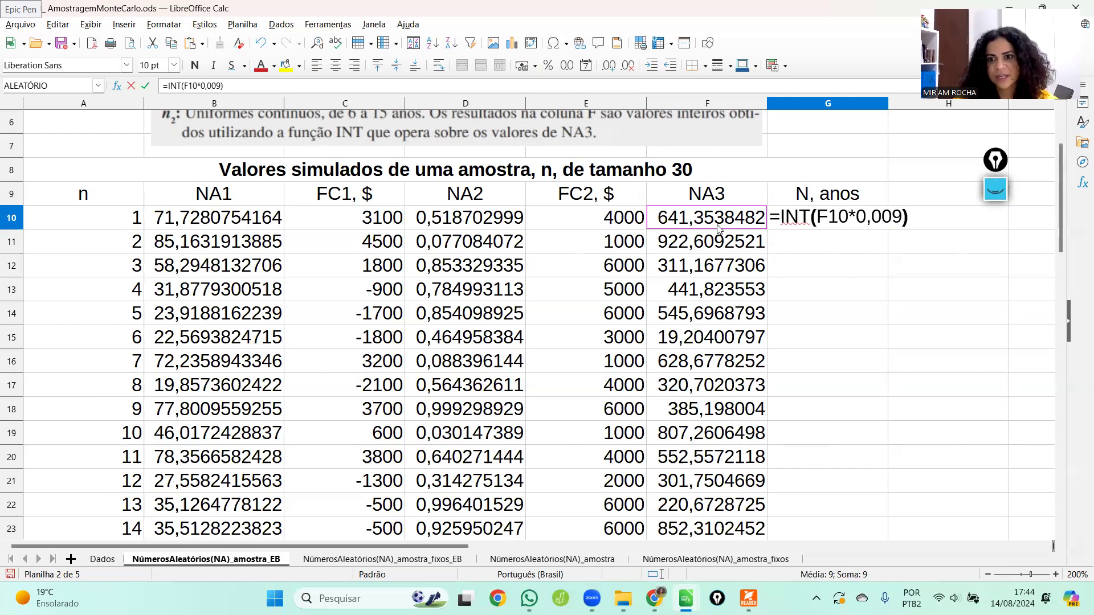
key(Return)
key(Up)
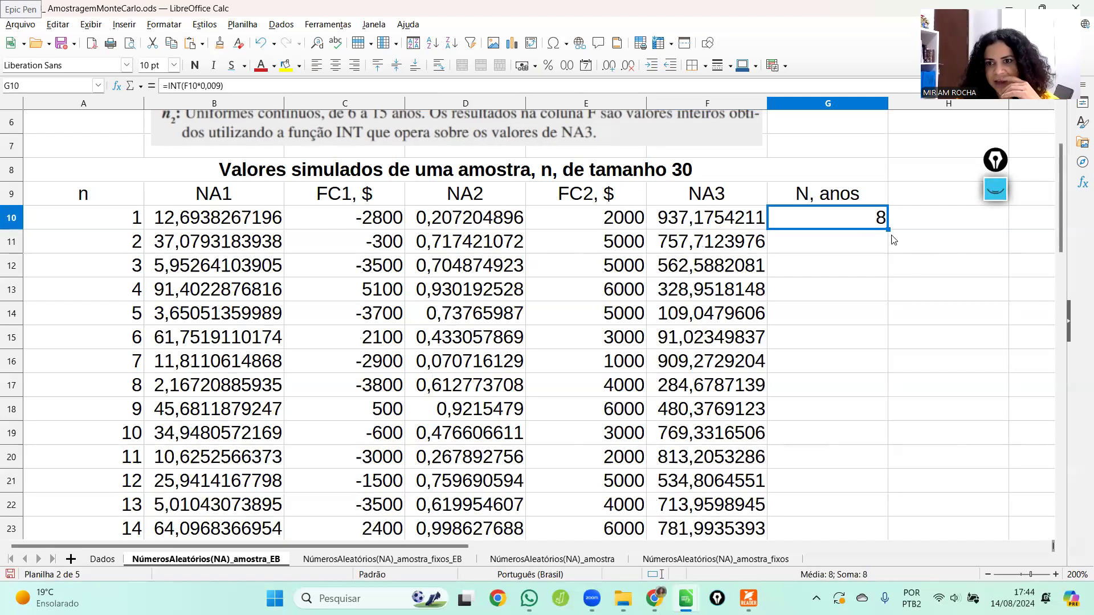
double_click(888, 228)
mouse_move(1065, 205)
mouse_down()
mouse_move(1069, 336)
mouse_move(1069, 185)
mouse_up()
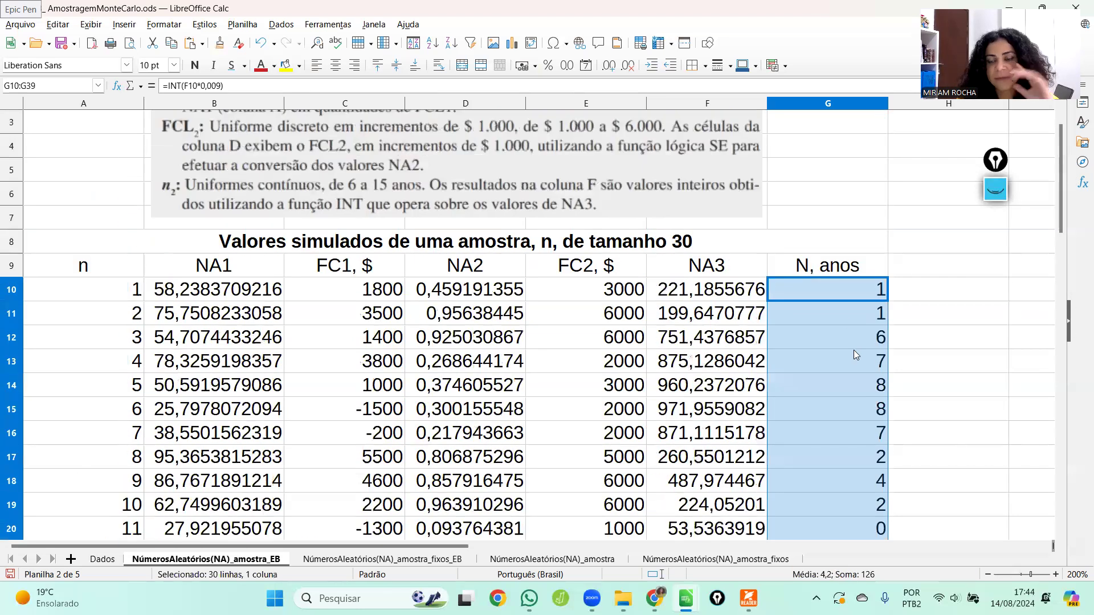
Step: Append +6 to the INT formula in G10 and fill the updated formula down through G39
click(855, 295)
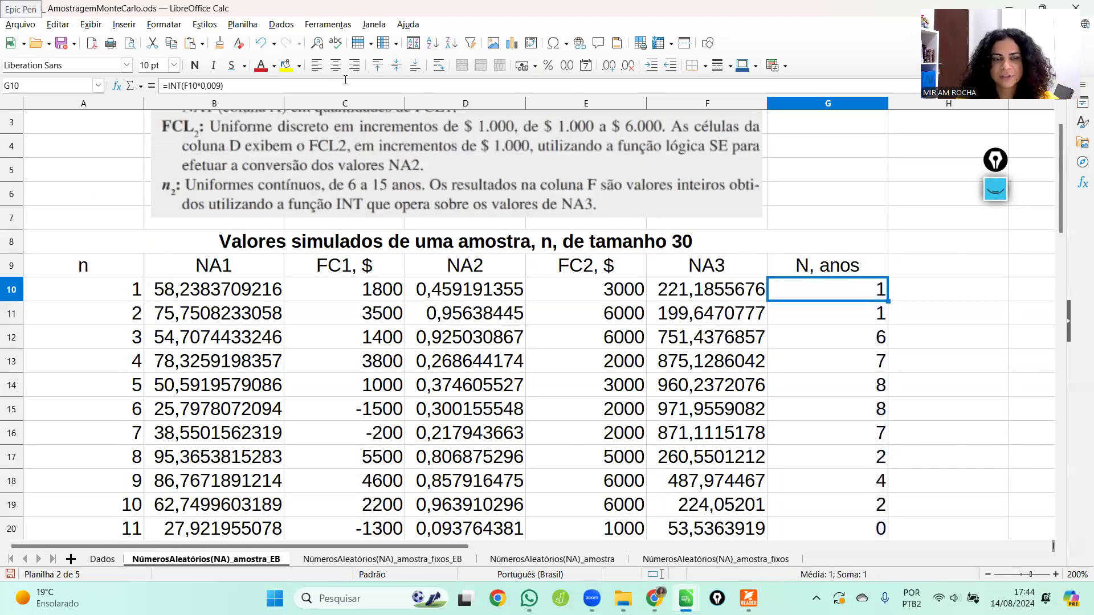
click(329, 86)
text(+6)
key(Return)
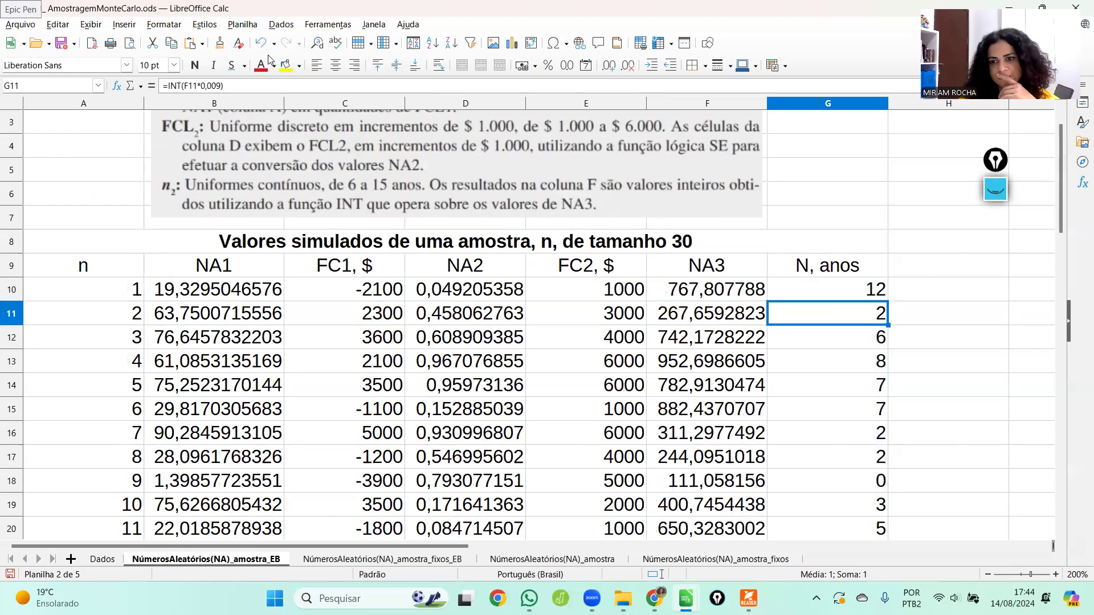
click(880, 298)
drag(887, 300, 885, 250)
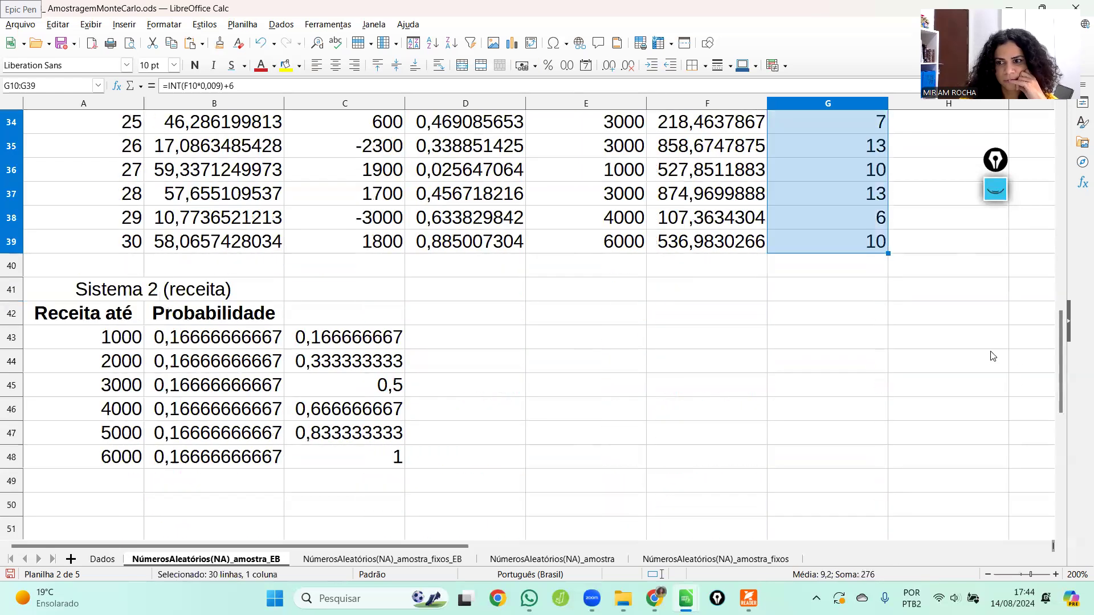
drag(1061, 195, 1061, 182)
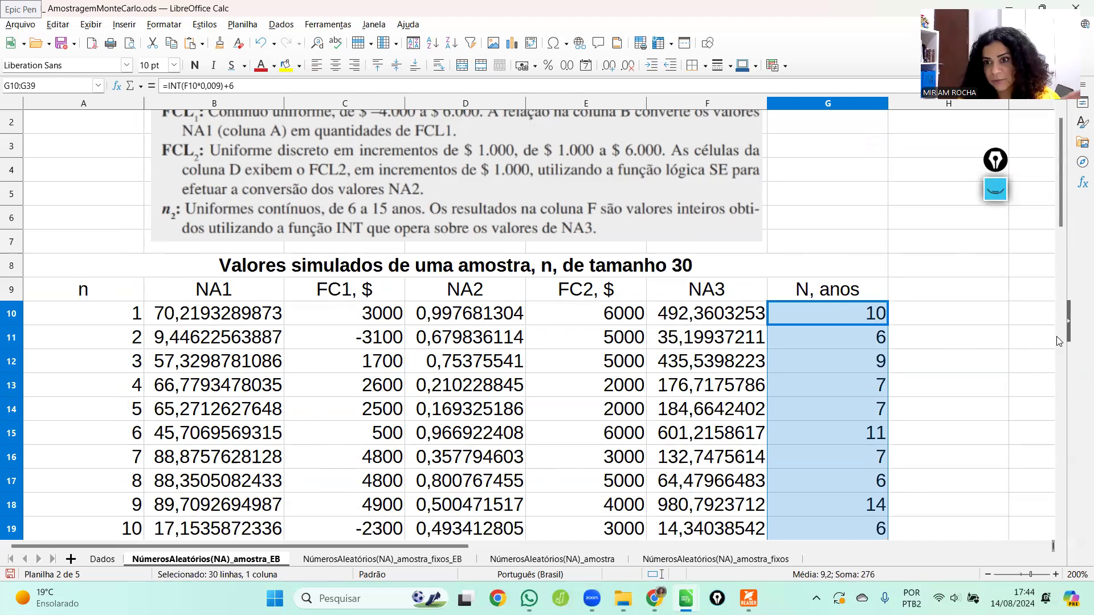
Step: Compare the first sample's FC1 value in C10 with the Sistema 1 cash flows in B3:B9 of the Dados sheet
drag(1059, 217, 1070, 244)
click(134, 217)
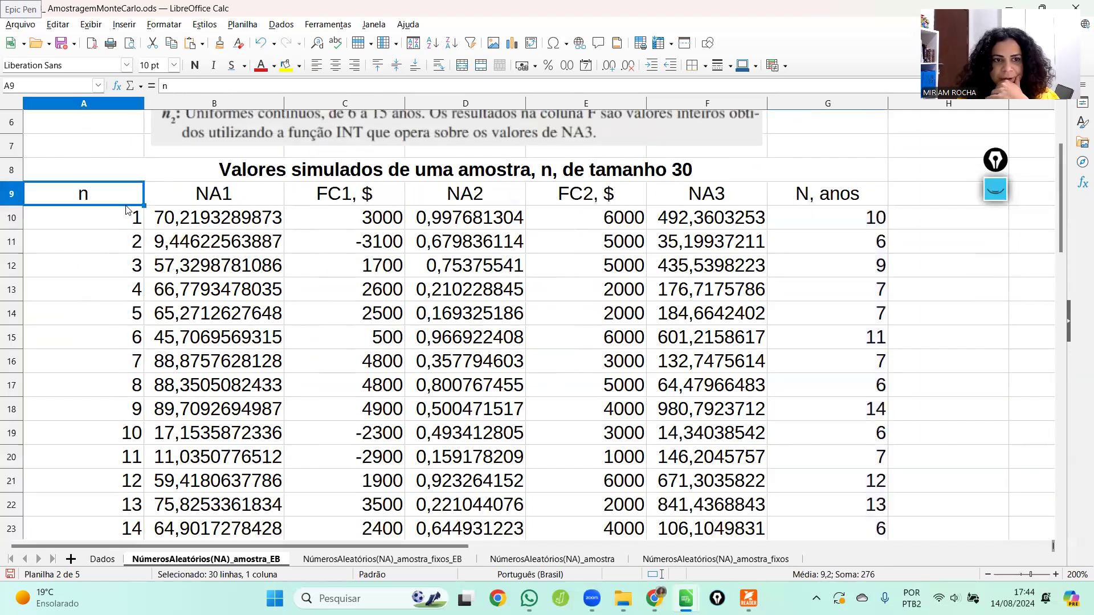
click(339, 223)
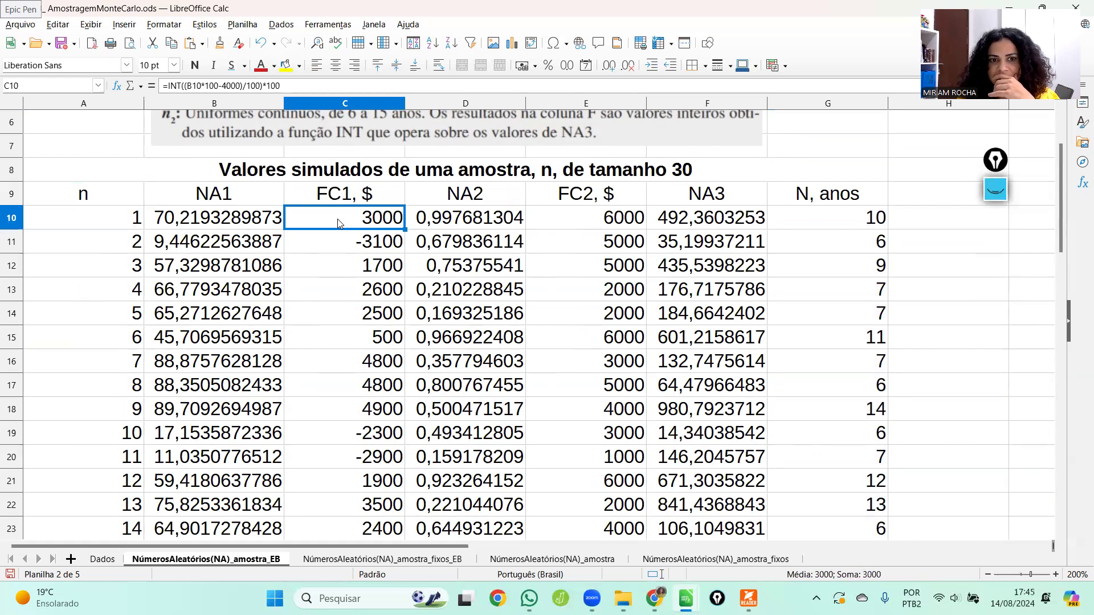
click(104, 559)
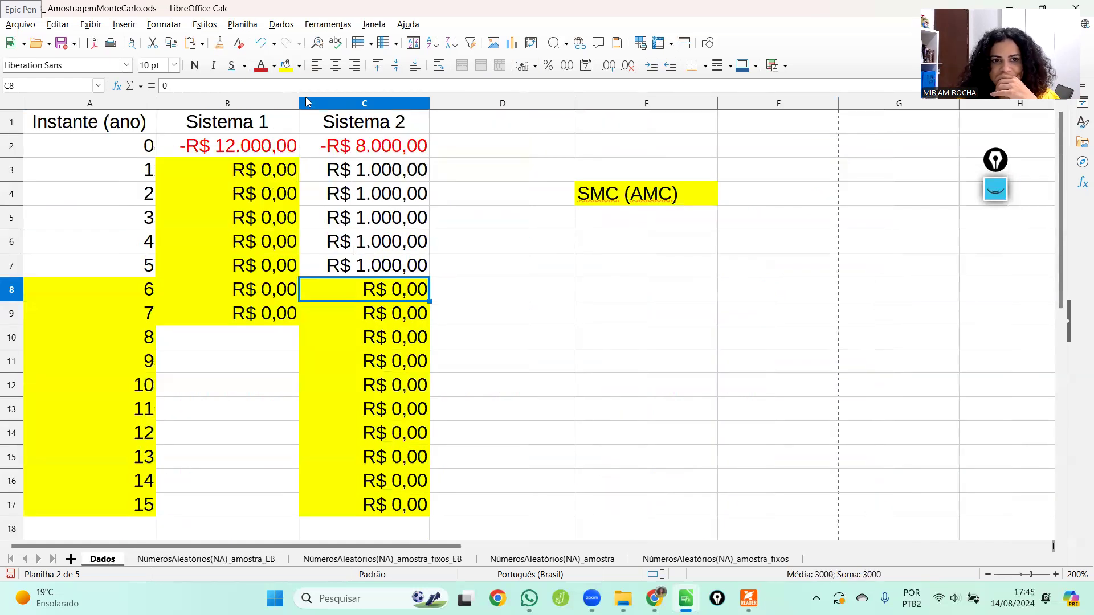
click(254, 170)
drag(255, 170, 255, 312)
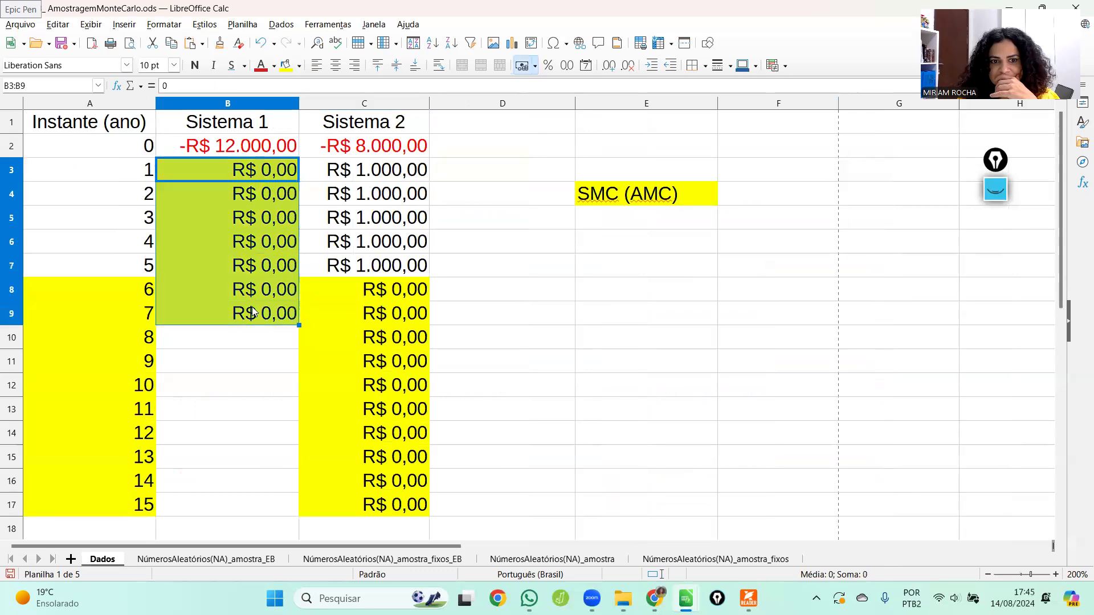
click(231, 559)
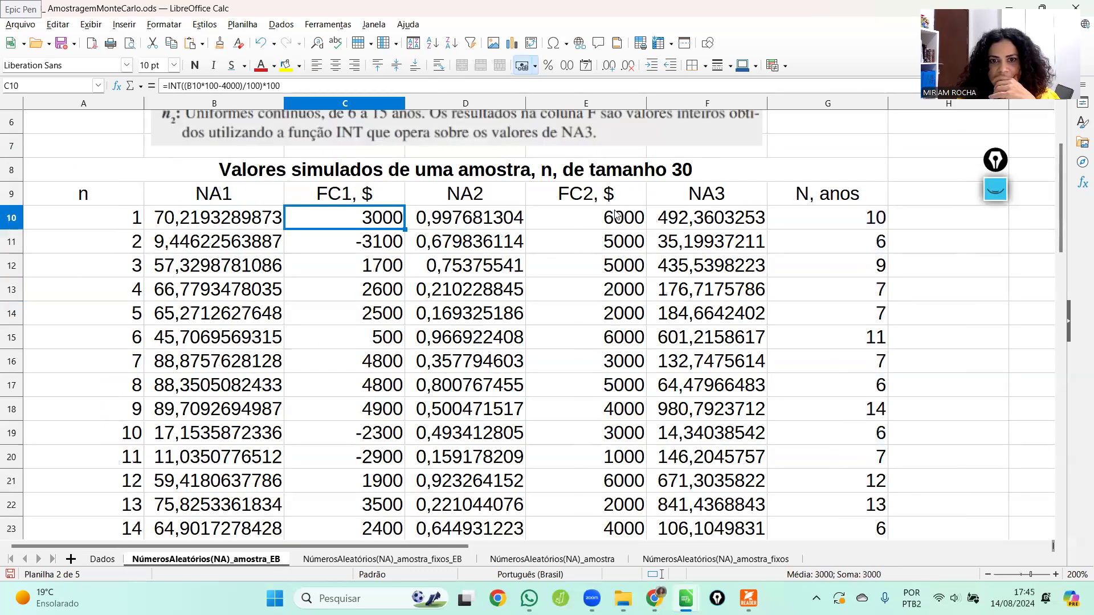
Step: Compare the first sample's FC2 value in E10 with the Sistema 2 cash flows in C8:C17 of the Dados sheet
click(617, 223)
click(103, 559)
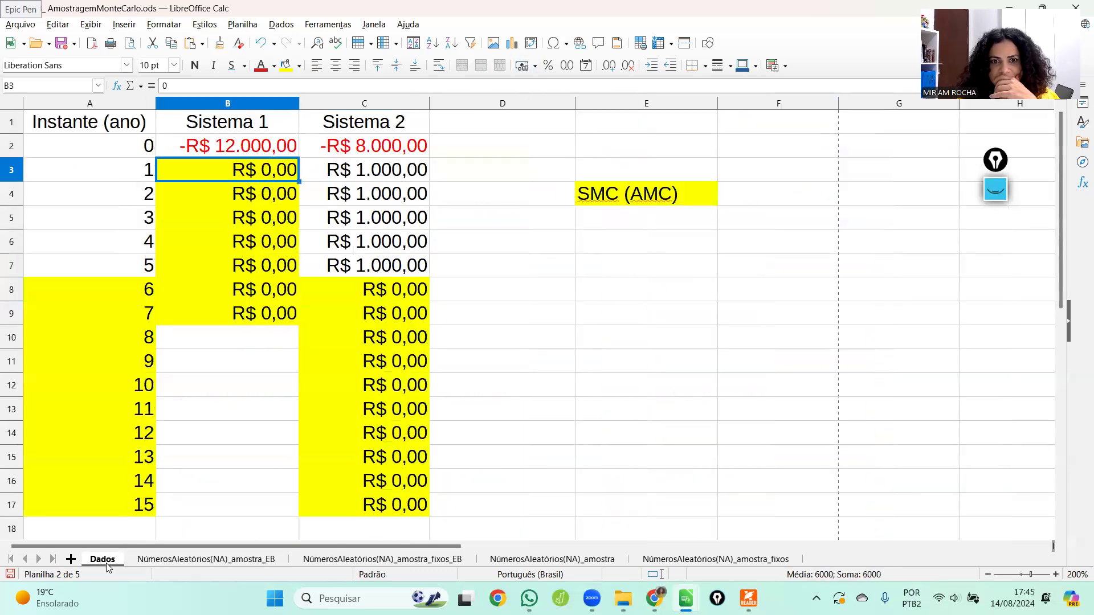
drag(361, 292, 365, 507)
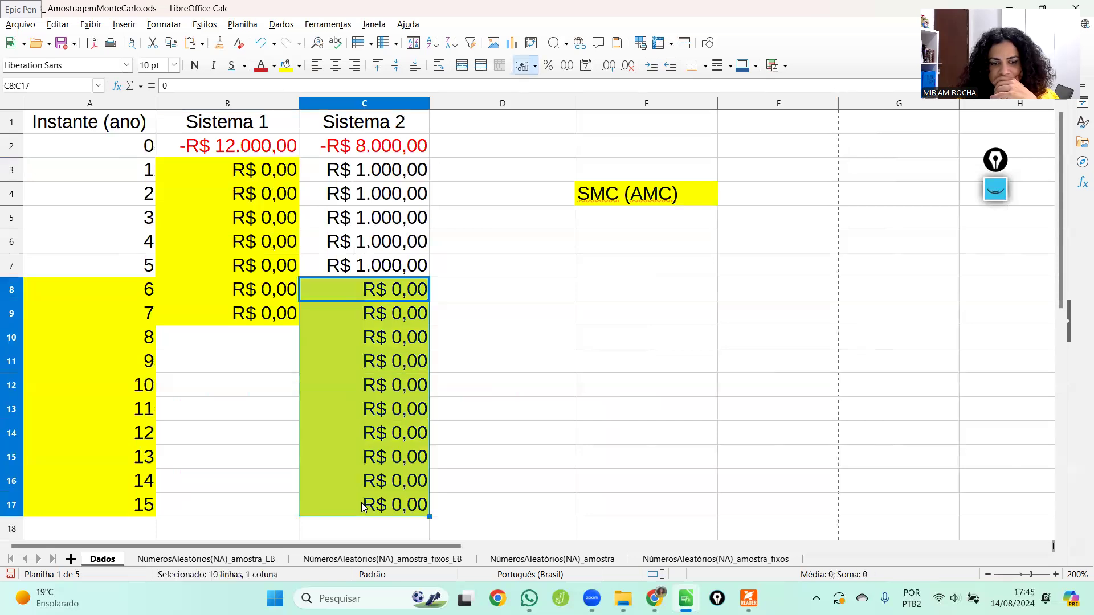
click(231, 561)
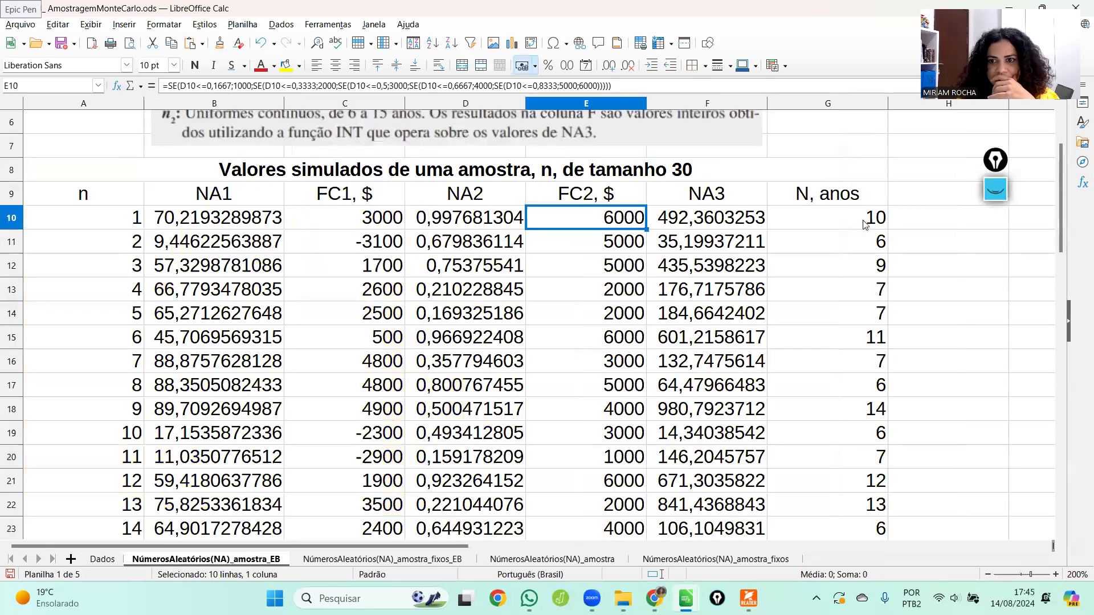
Step: Relate the first sample's lifetime N in G10 to the year 10 row, A12:C12, of the Dados sheet
click(863, 221)
key(ctrl+Page_Down)
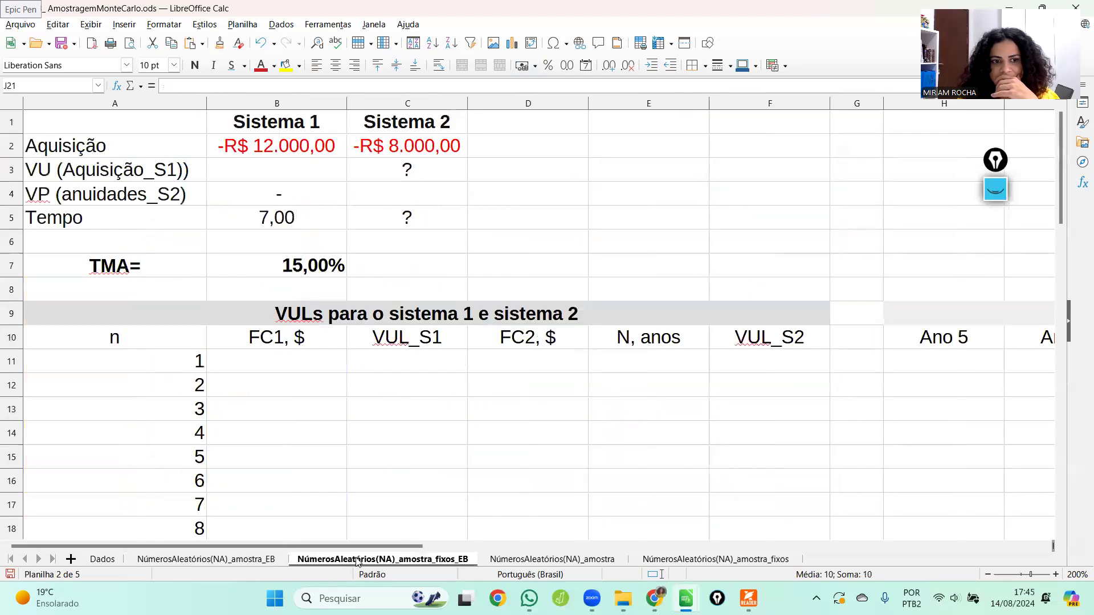
click(143, 561)
click(108, 560)
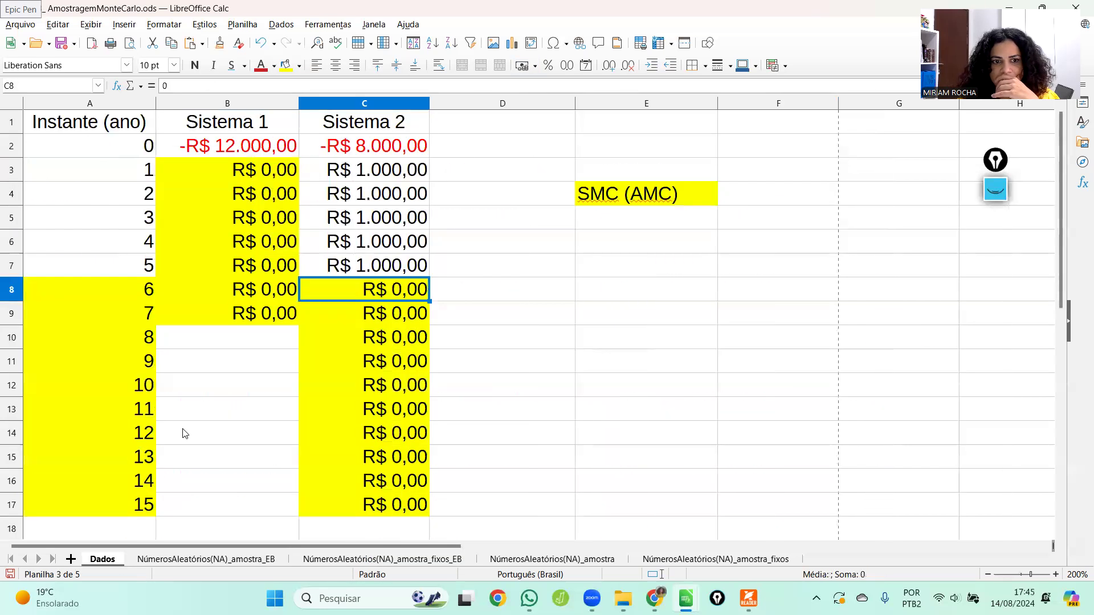
click(124, 385)
drag(124, 386, 359, 385)
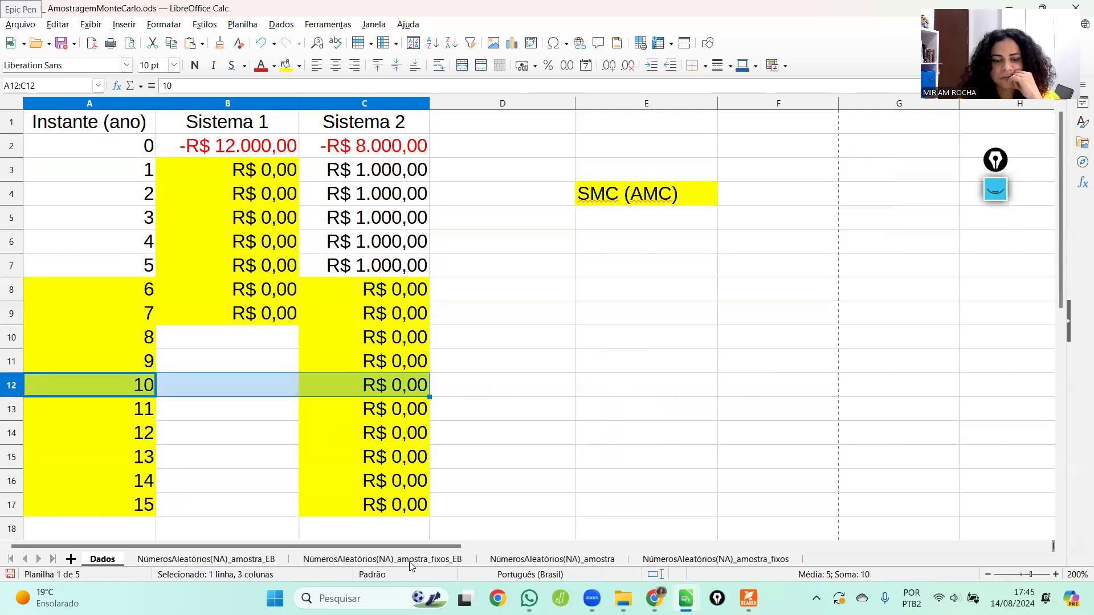
click(225, 561)
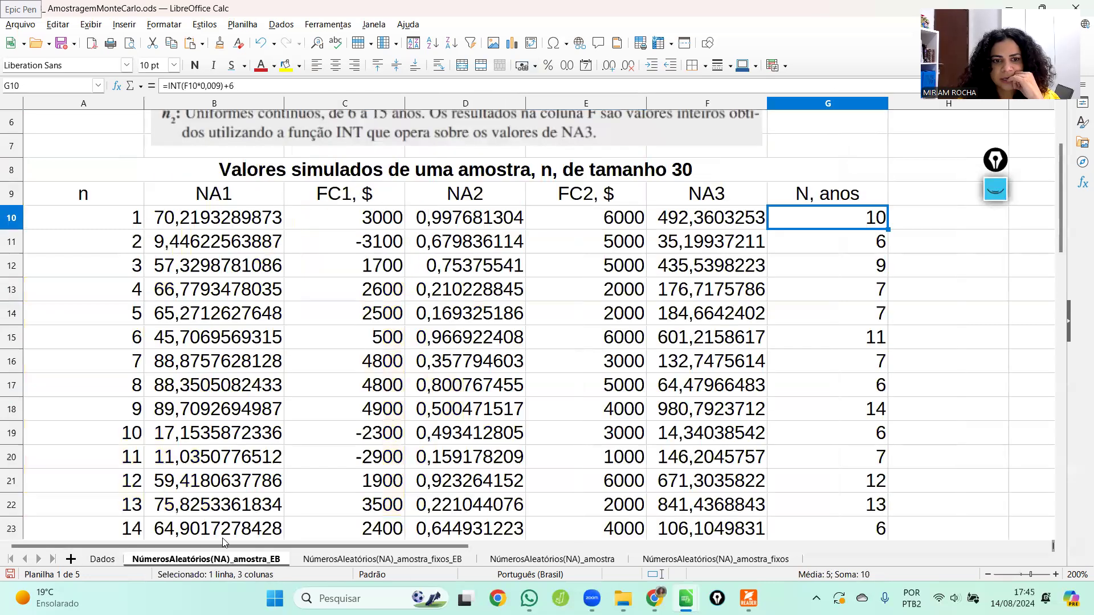
Step: Compare the second sample in row 11 with the Sistema 1 cash flows in B3:B9 of the Dados sheet
click(136, 273)
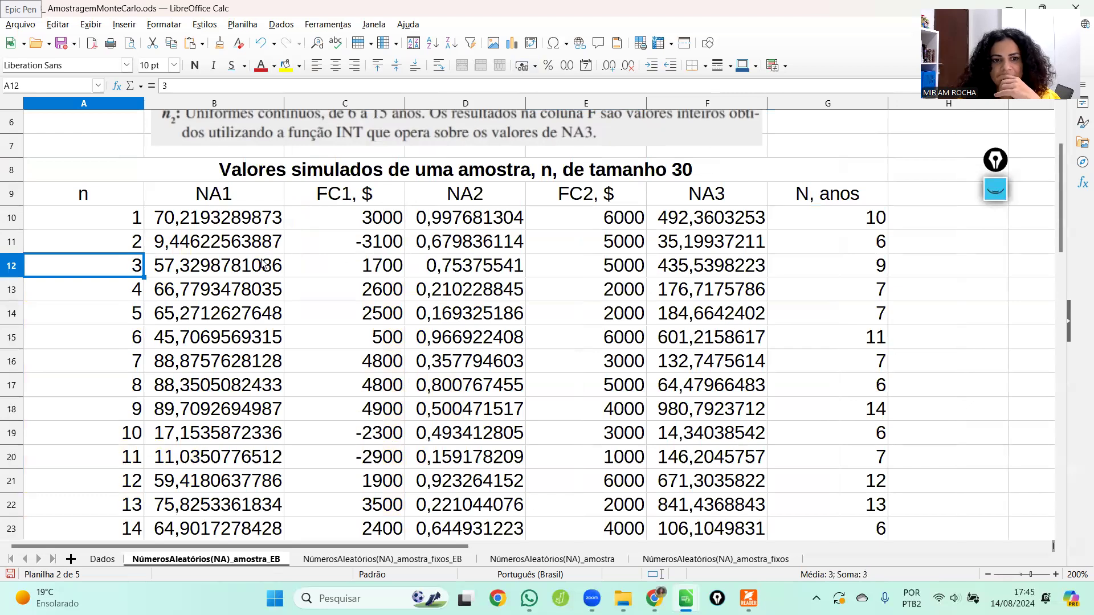
click(161, 246)
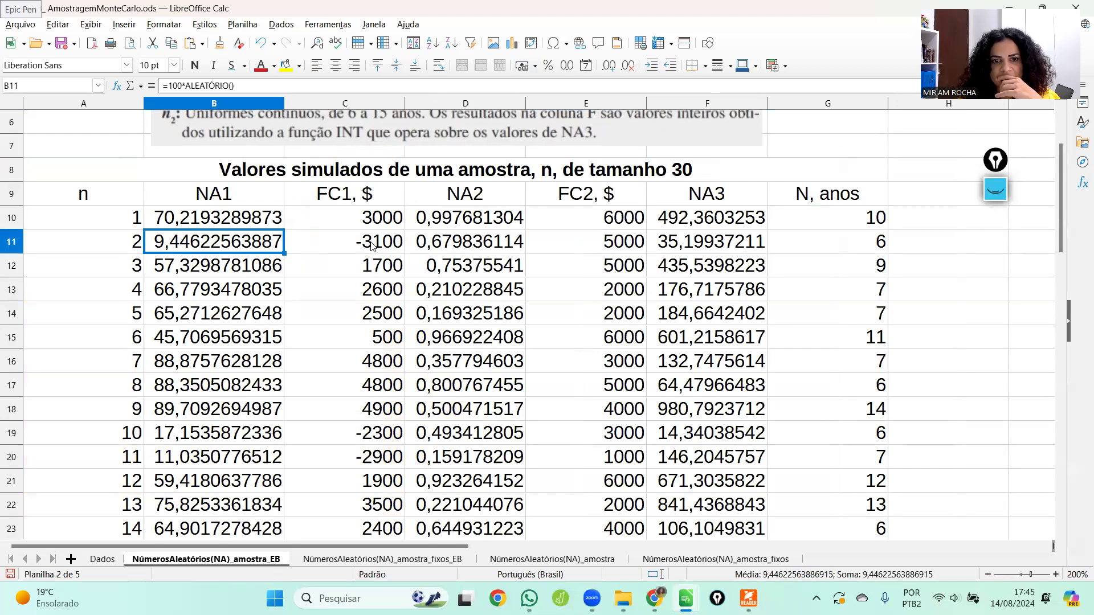
click(103, 559)
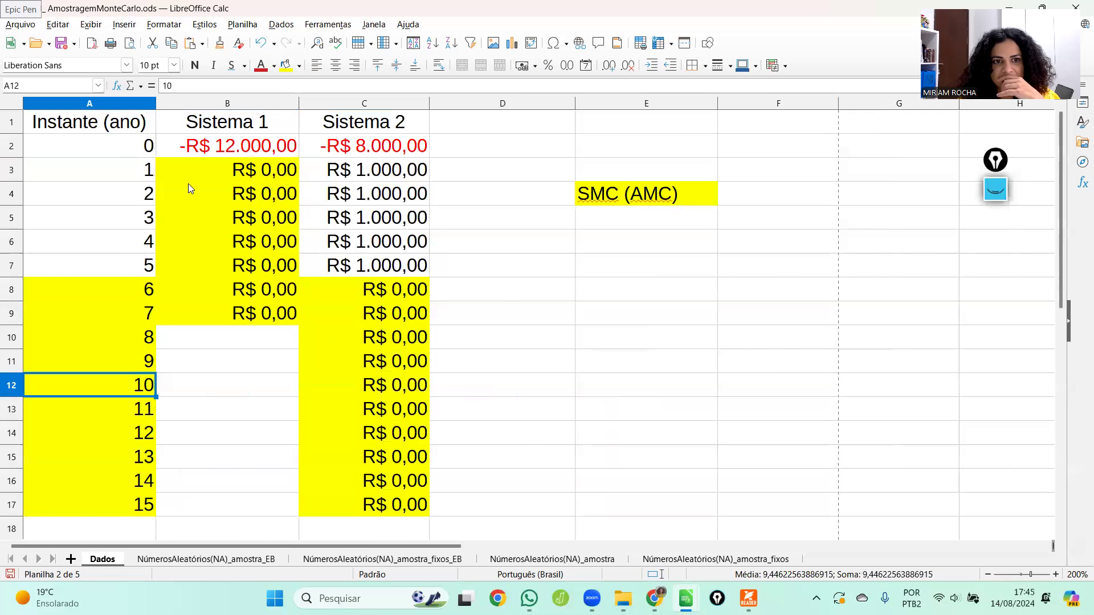
drag(209, 169, 215, 315)
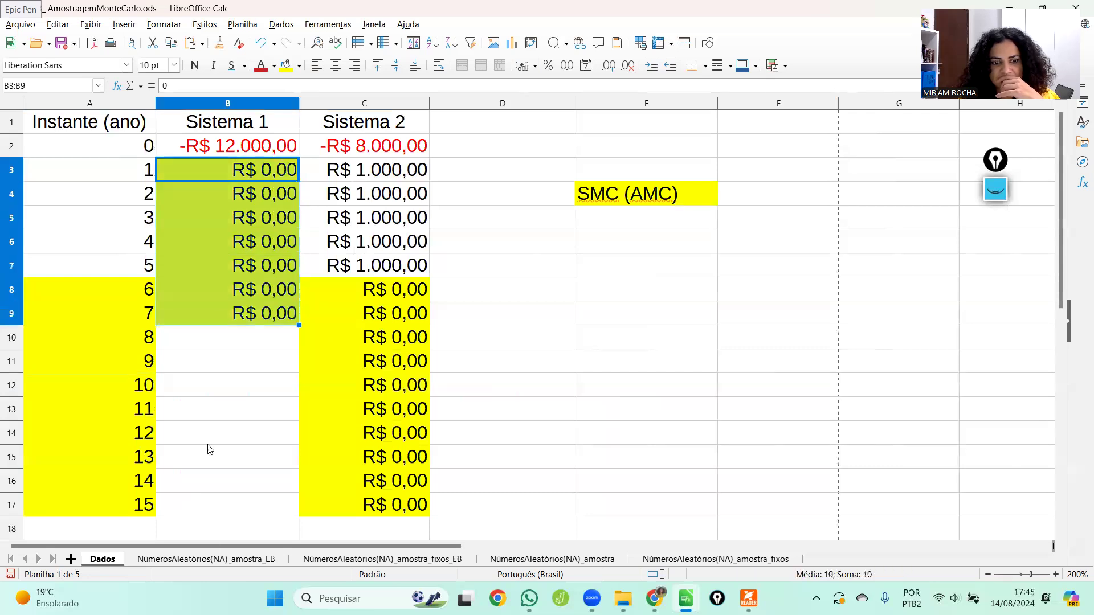
click(222, 559)
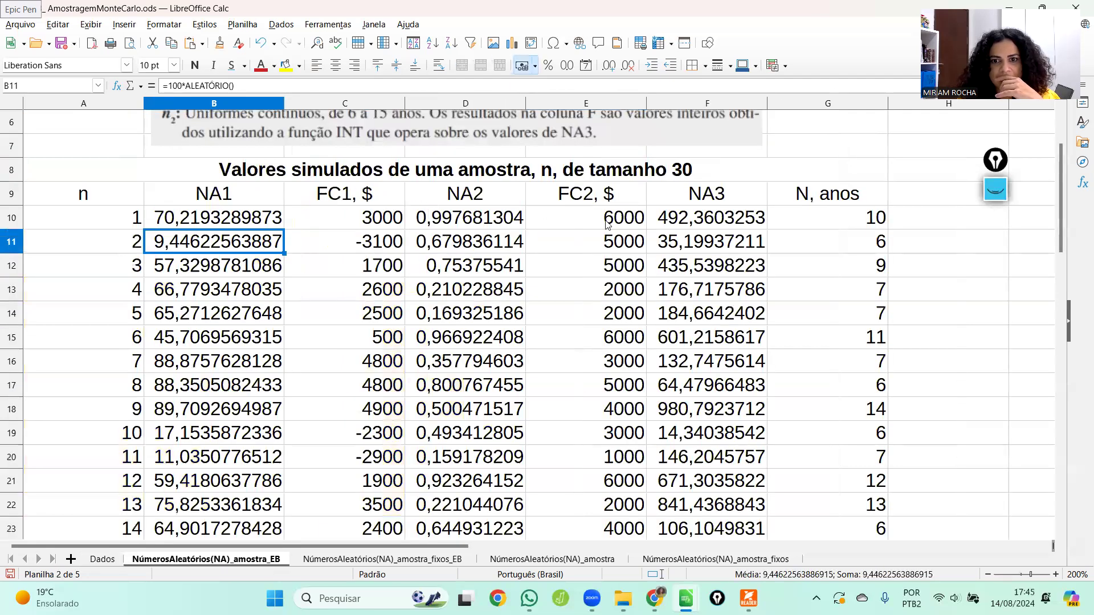
Step: Compare the second sample's FC2 value in E11 with the Sistema 2 cash flows in C8:C17 of the Dados sheet
click(604, 242)
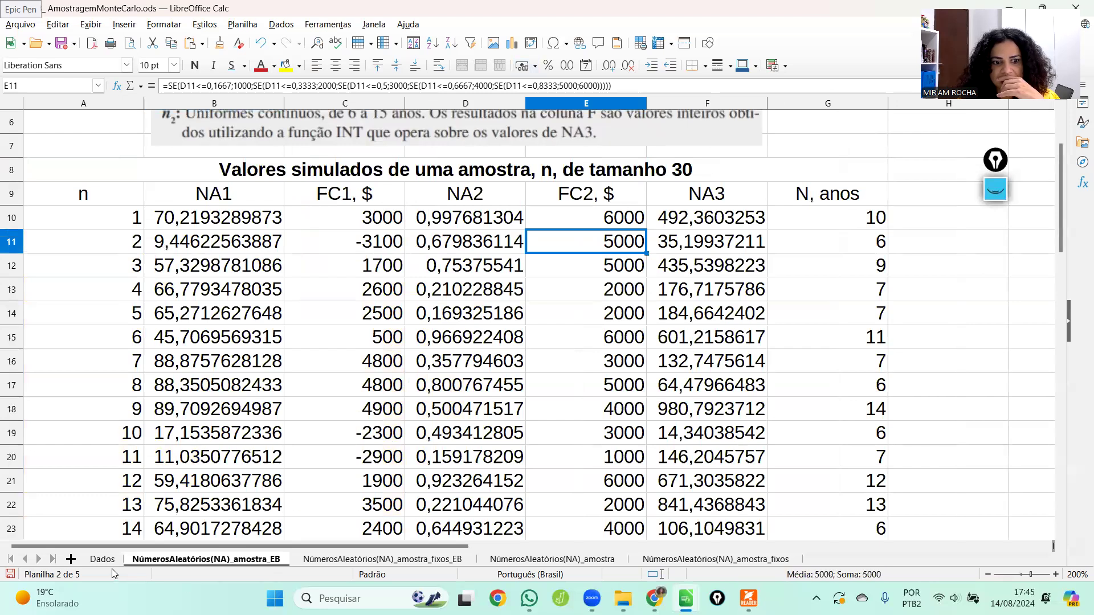
click(102, 559)
drag(399, 289, 347, 512)
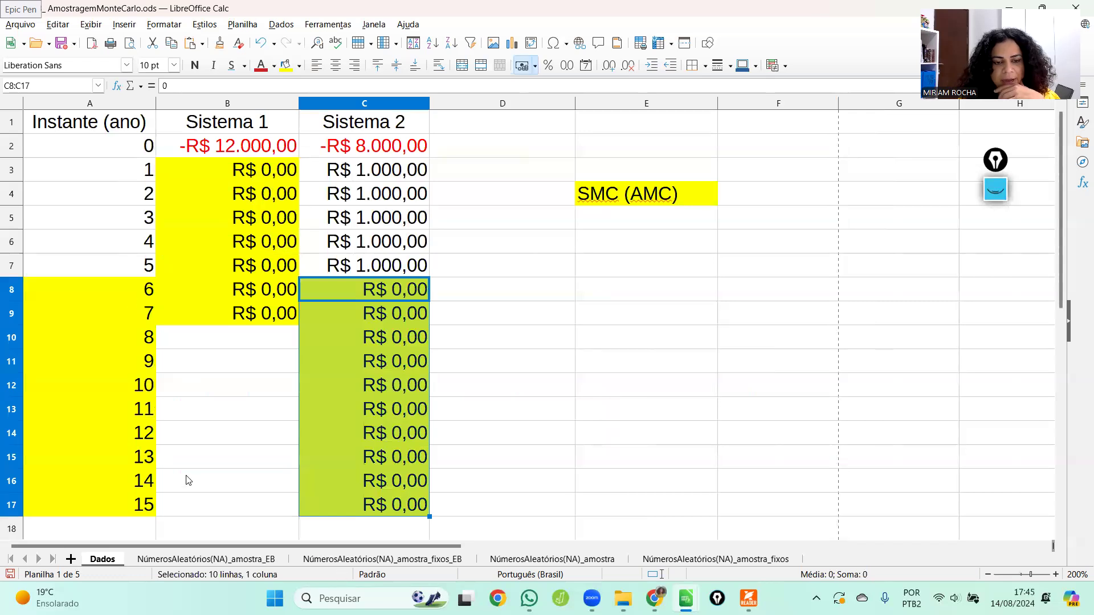
Step: Relate the second sample's lifetime N in G11 to the year 6 entry, A8, of the Dados sheet
click(258, 561)
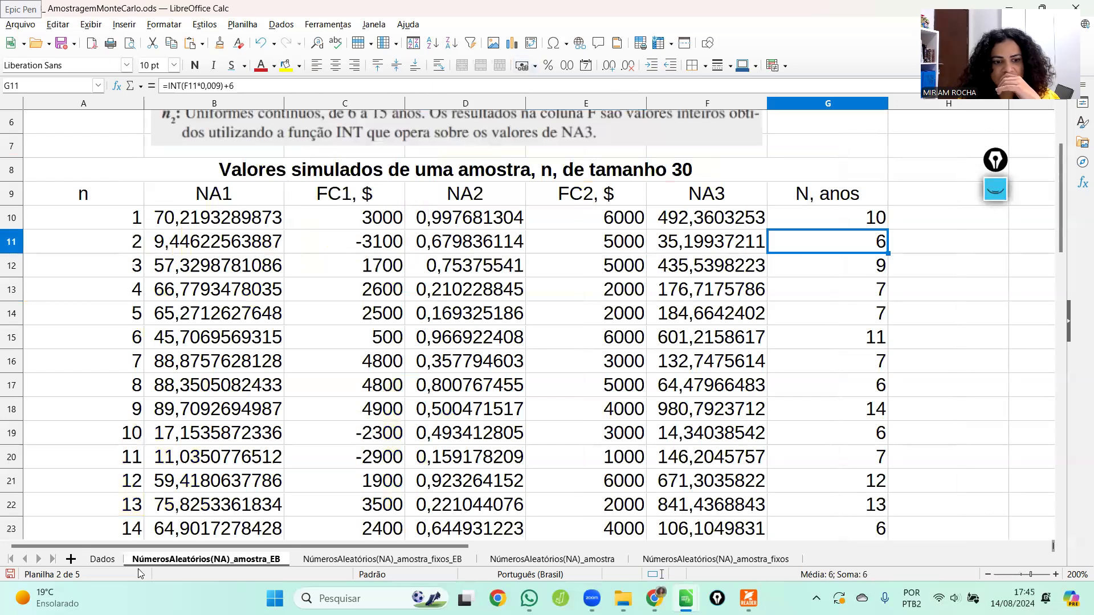
click(121, 563)
click(135, 294)
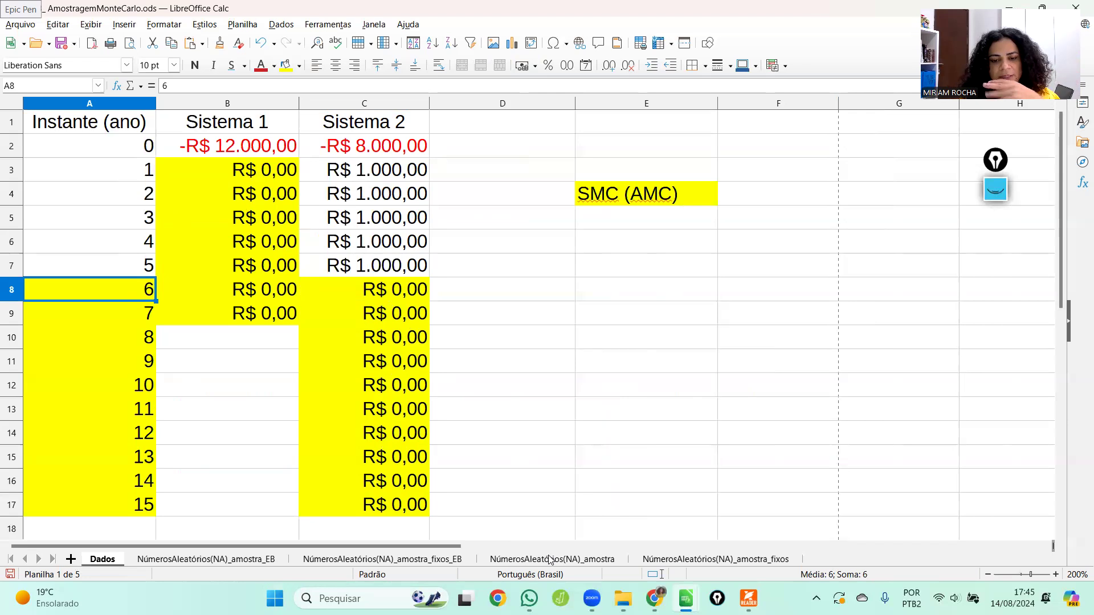
Step: Review the fixed FC1, FC2 and N samples and the VUL columns in the NúmerosAleatórios(NA)_amostra_fixos sheet
click(397, 563)
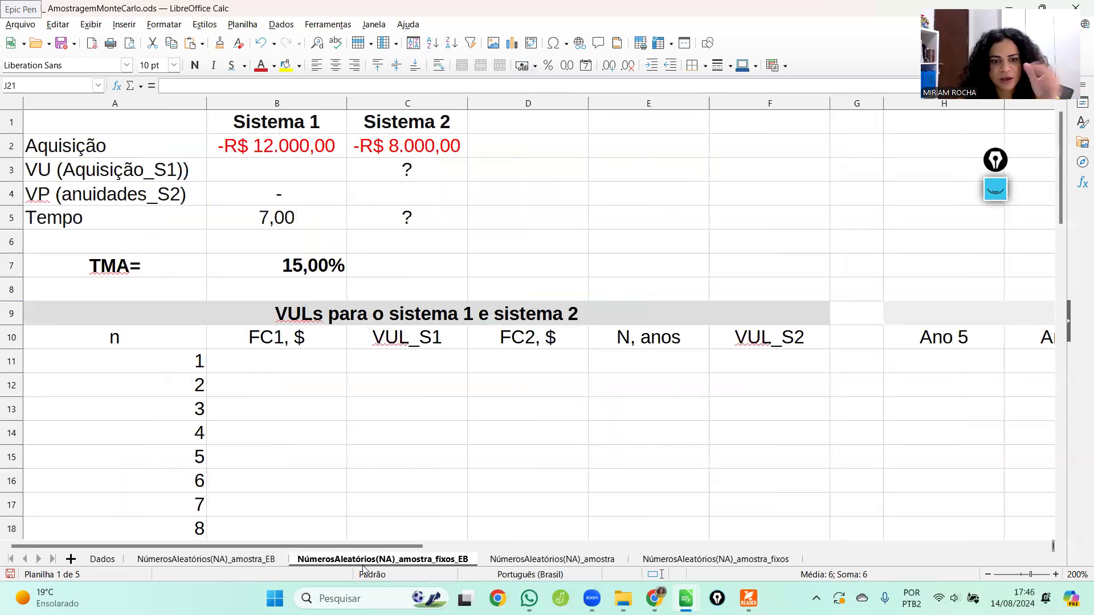
click(531, 561)
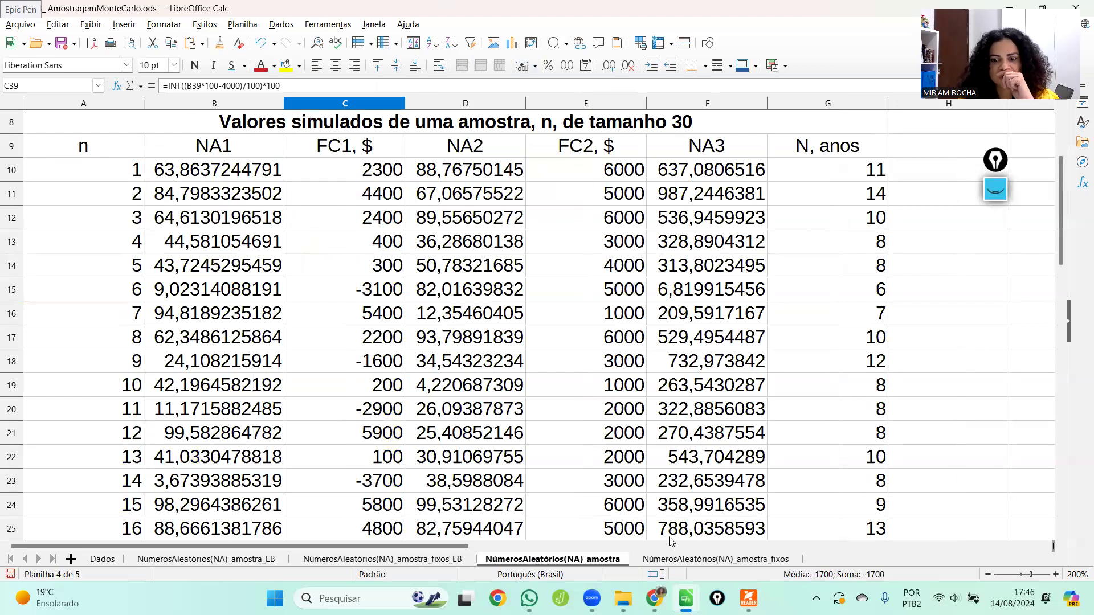
click(696, 557)
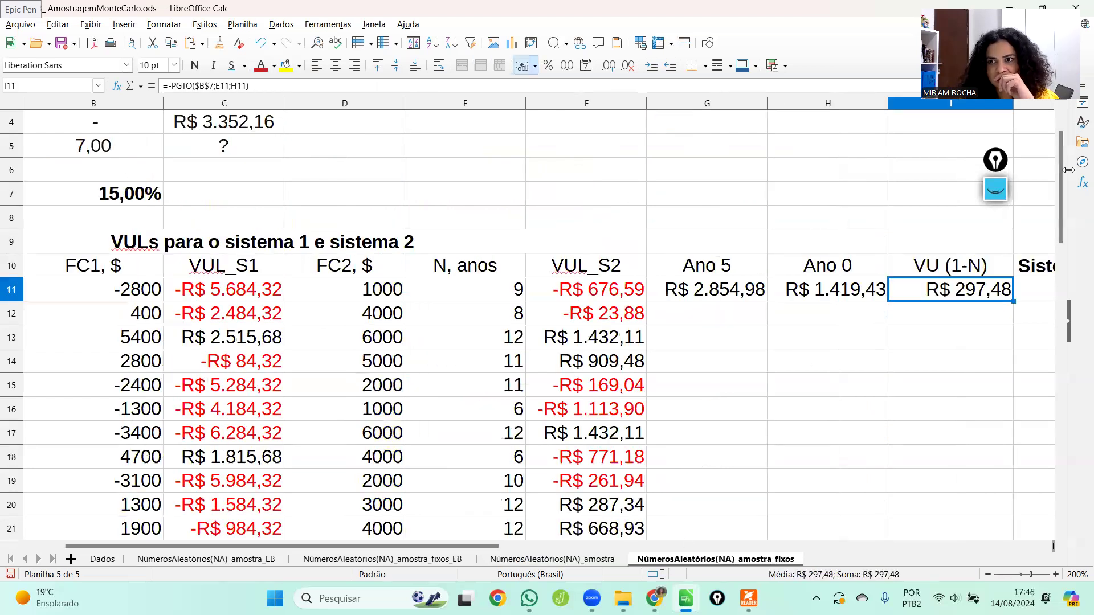
mouse_move(1064, 178)
mouse_down()
mouse_move(1064, 219)
mouse_move(1064, 185)
mouse_up()
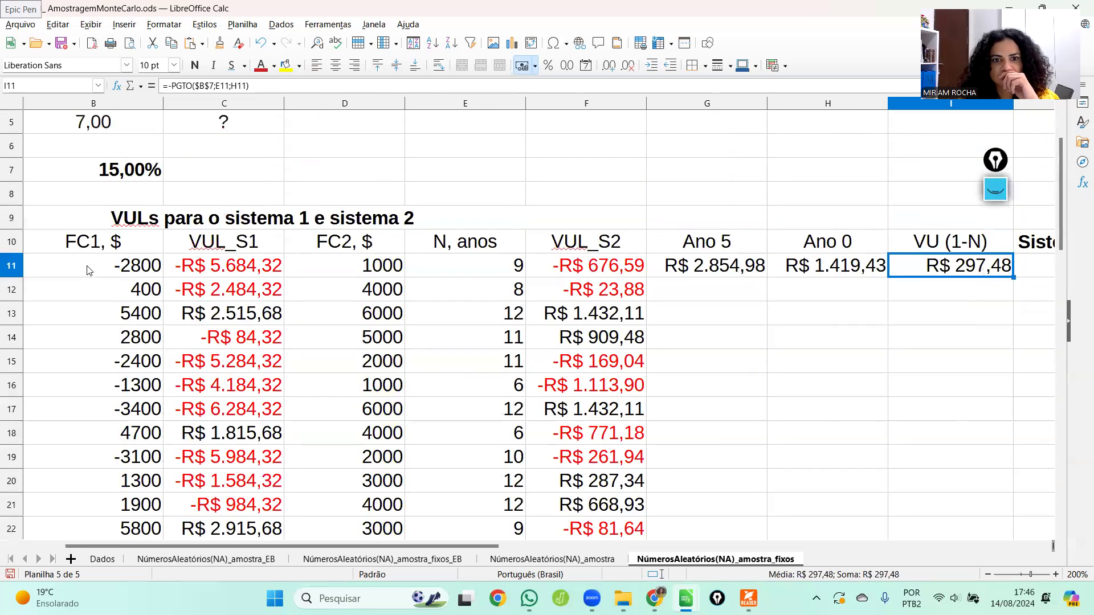
drag(127, 266, 118, 420)
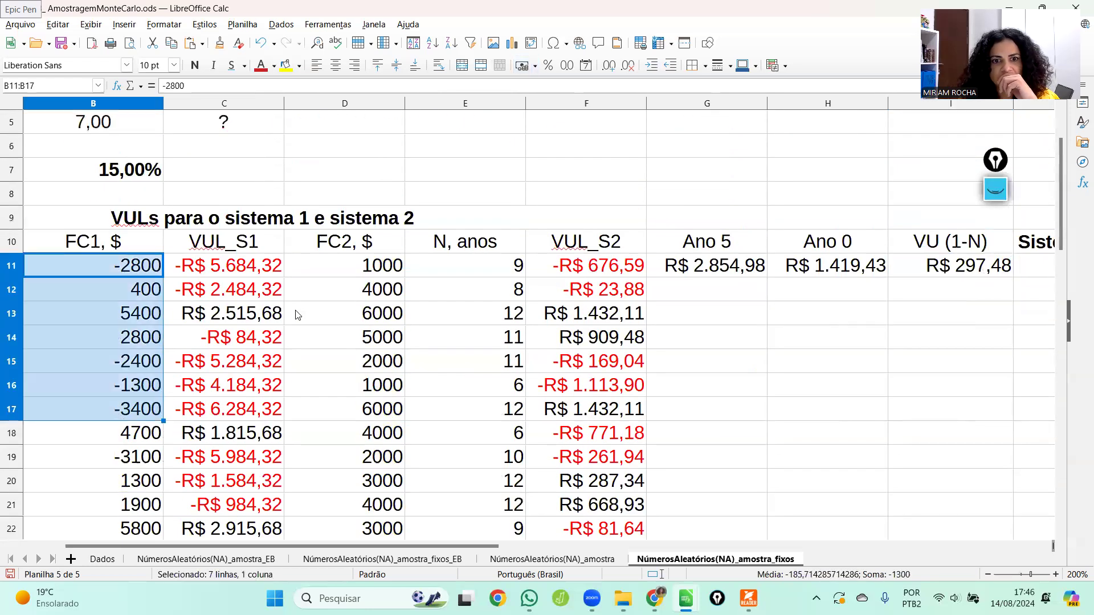
drag(343, 268, 369, 363)
drag(501, 265, 519, 292)
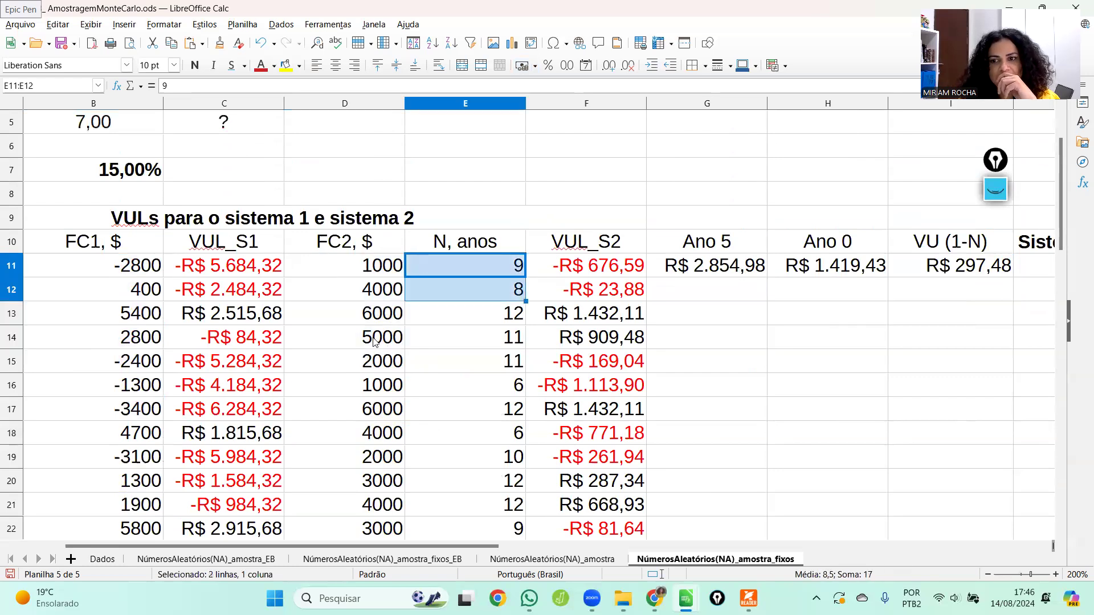
drag(1058, 162, 1076, 212)
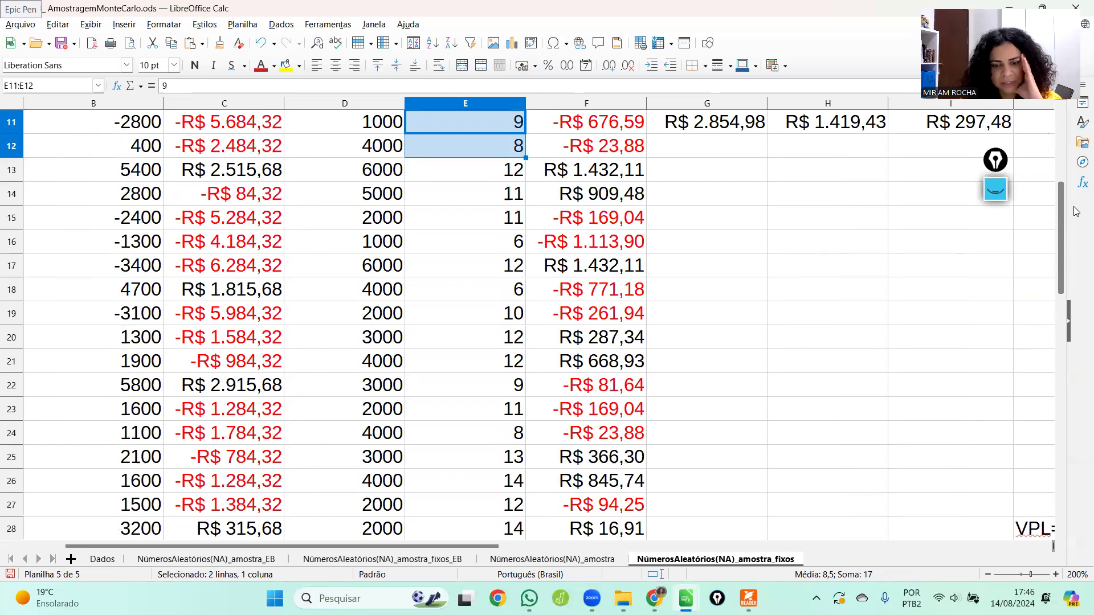
scroll(1076, 212, up, 2)
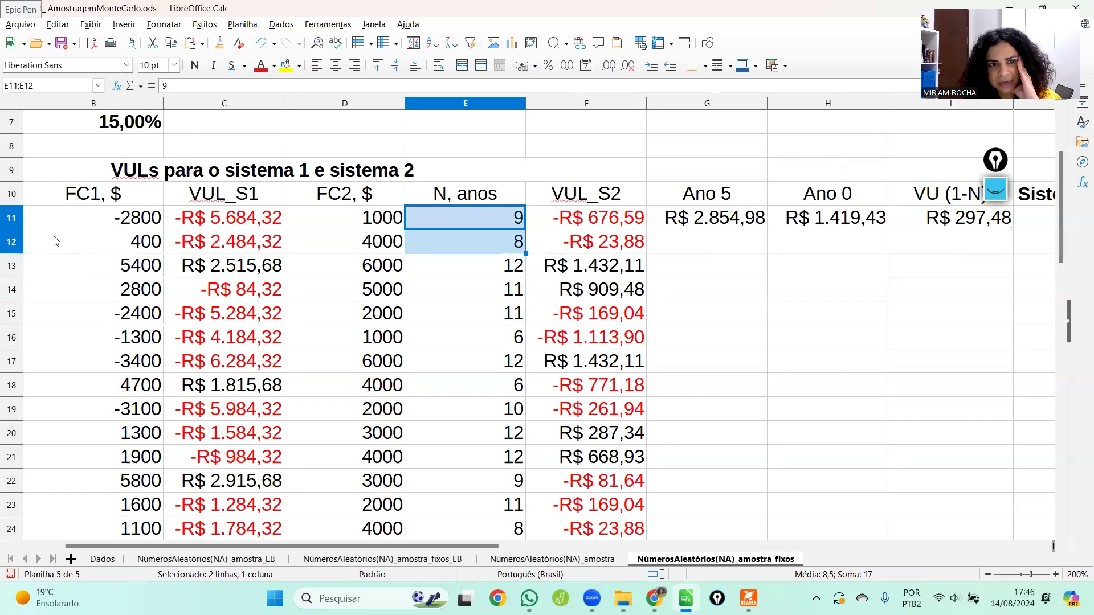
scroll(148, 416, left, 1)
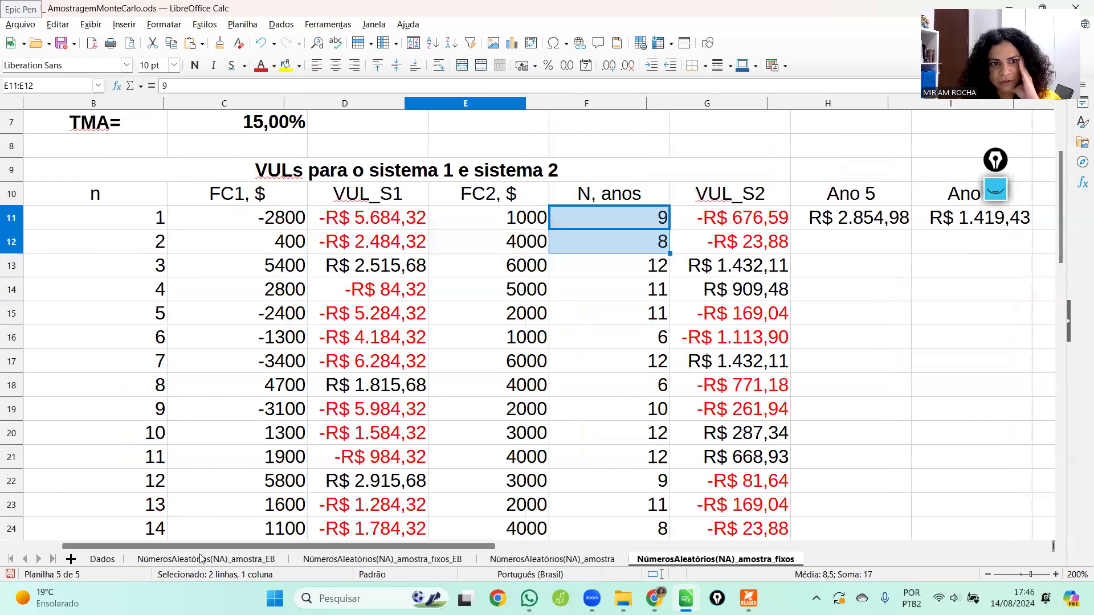
Step: Examine the count and percentage of non-negative VULs for Sistema 1 in C42:D42, below the 30 fixed samples
drag(1059, 173, 1044, 351)
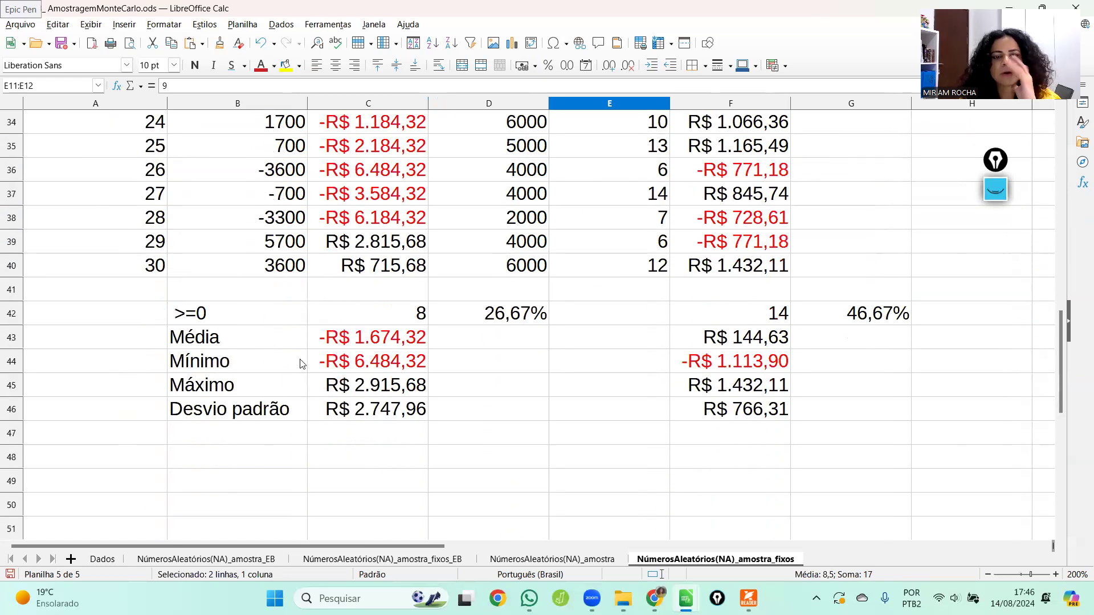
click(367, 314)
click(220, 325)
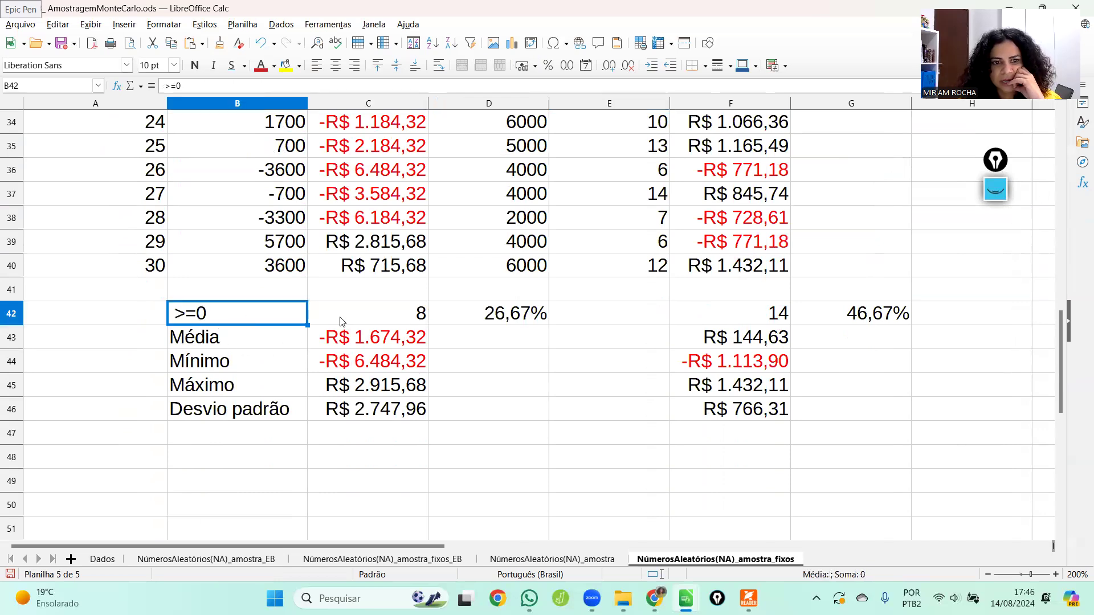
click(390, 314)
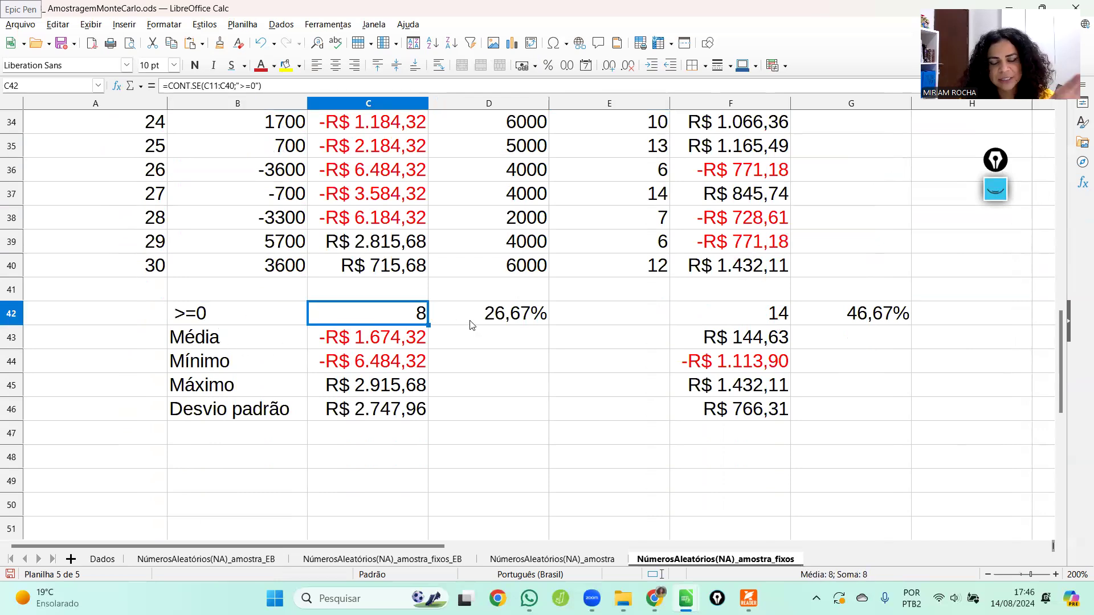
click(520, 321)
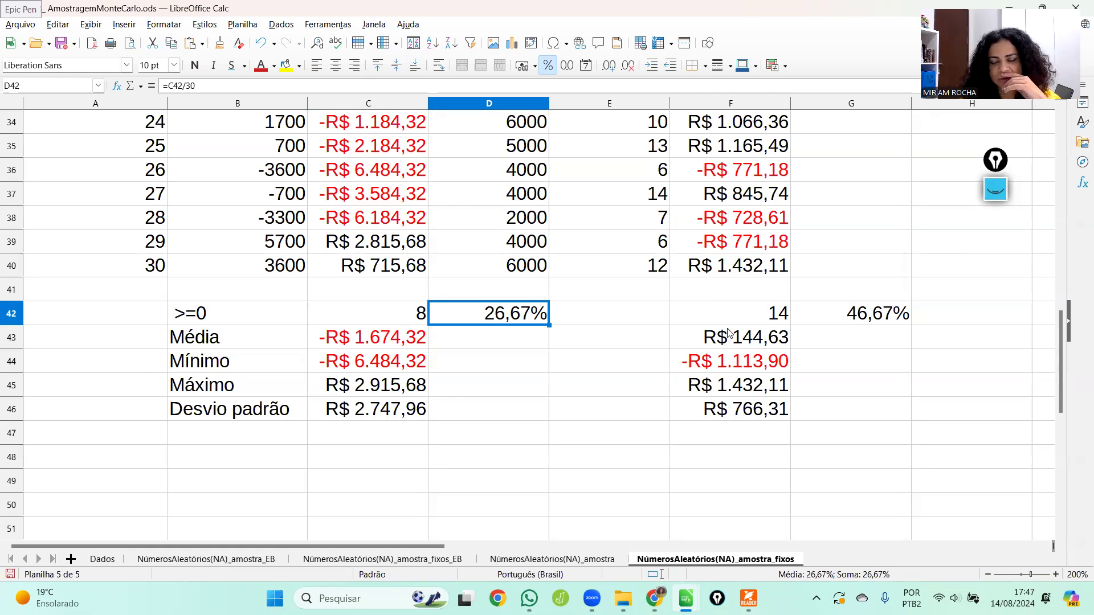
Step: Compare the mean, minimum, maximum and standard deviation of the VULs of both systems in rows 43 to 46
click(376, 341)
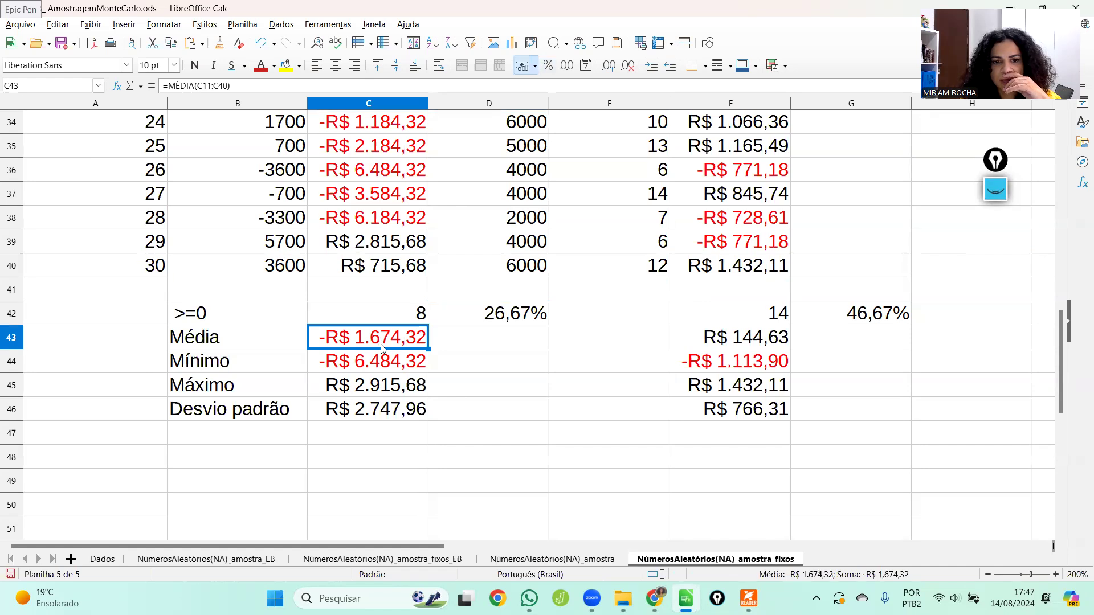
click(753, 345)
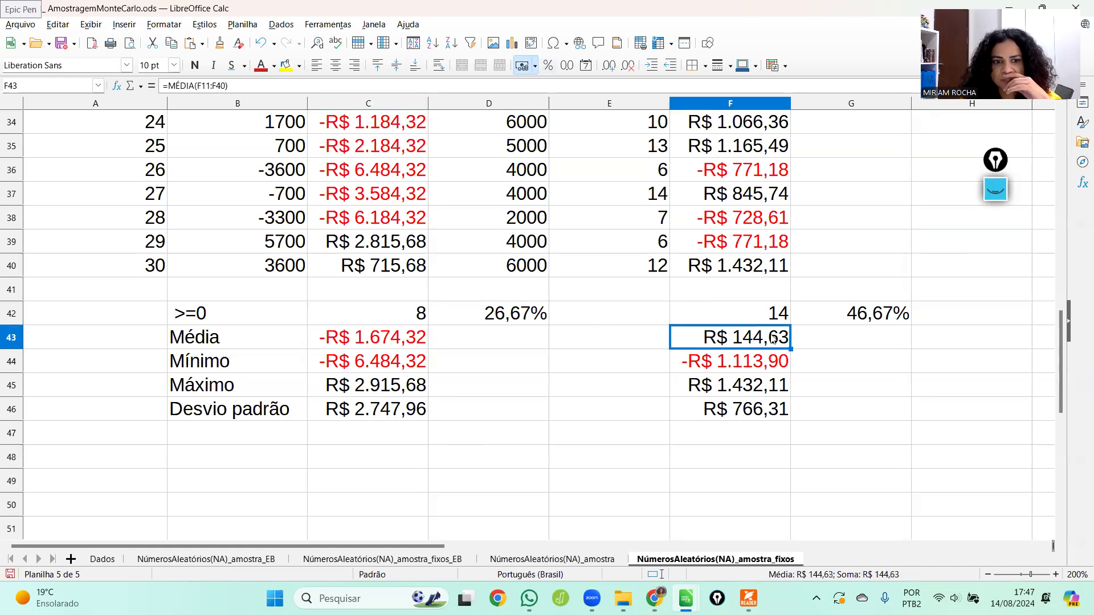
click(401, 370)
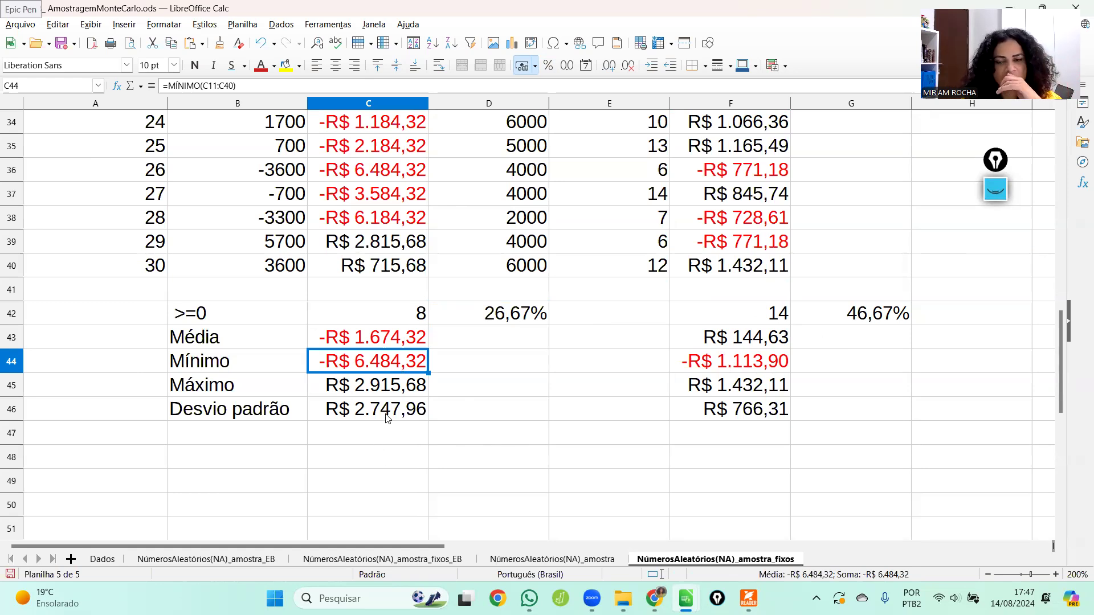
click(395, 392)
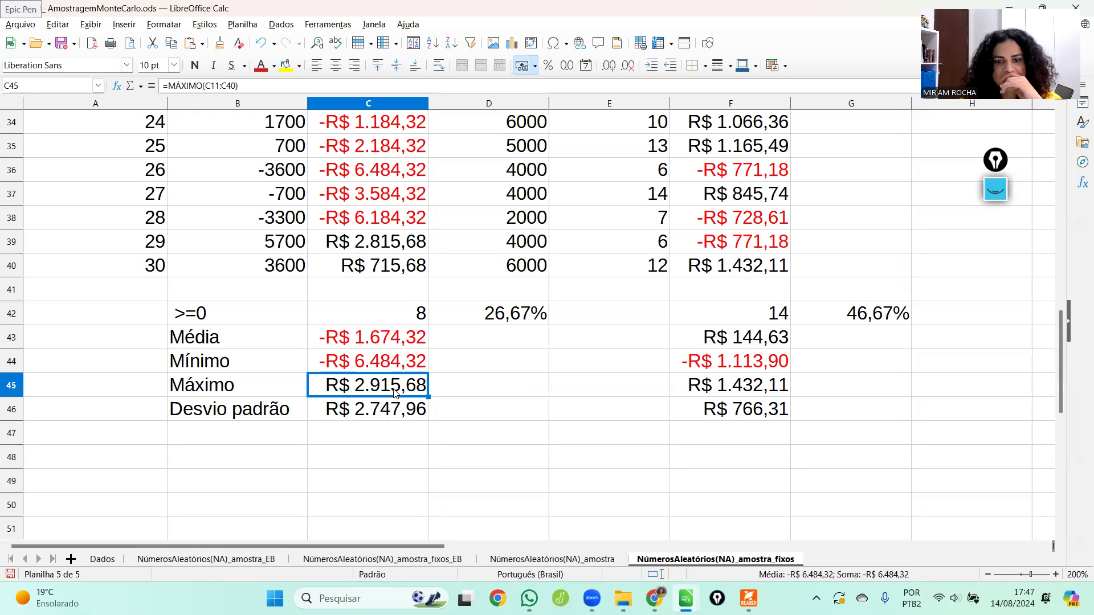
click(750, 390)
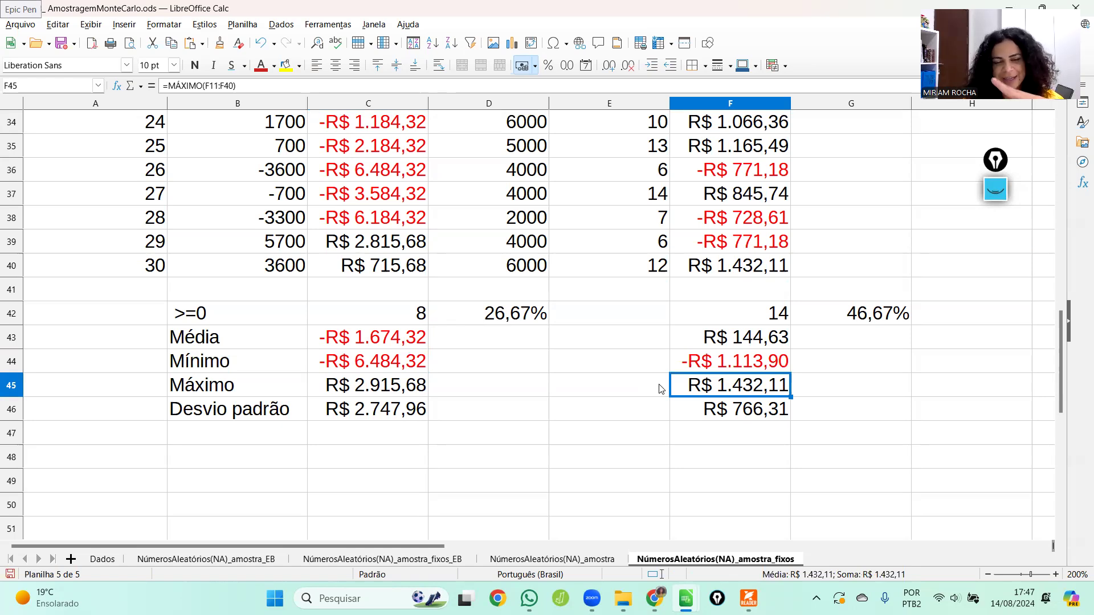
click(416, 394)
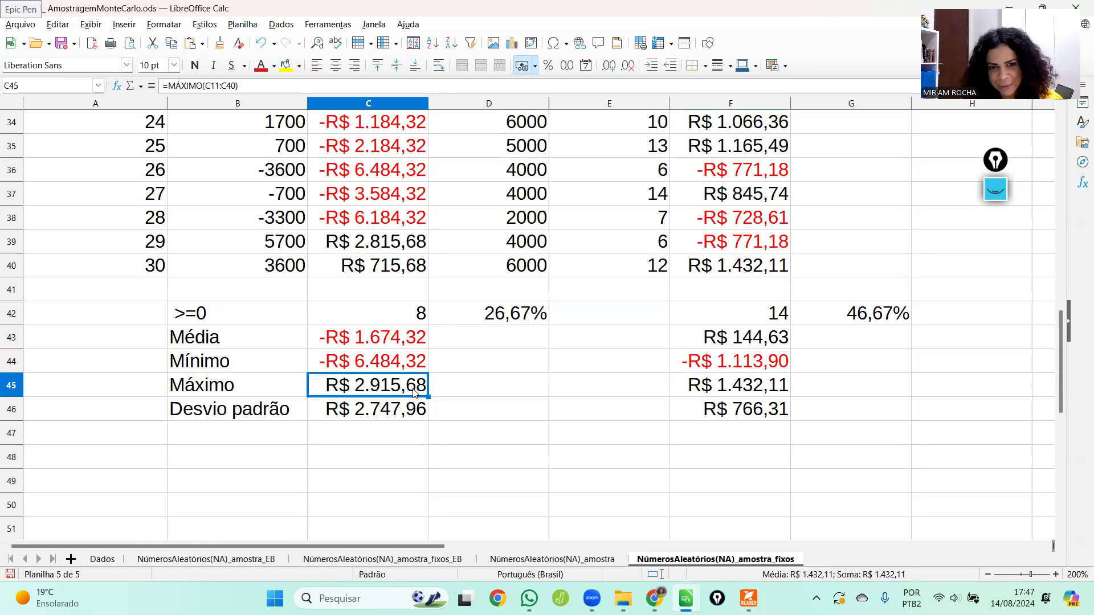
click(375, 406)
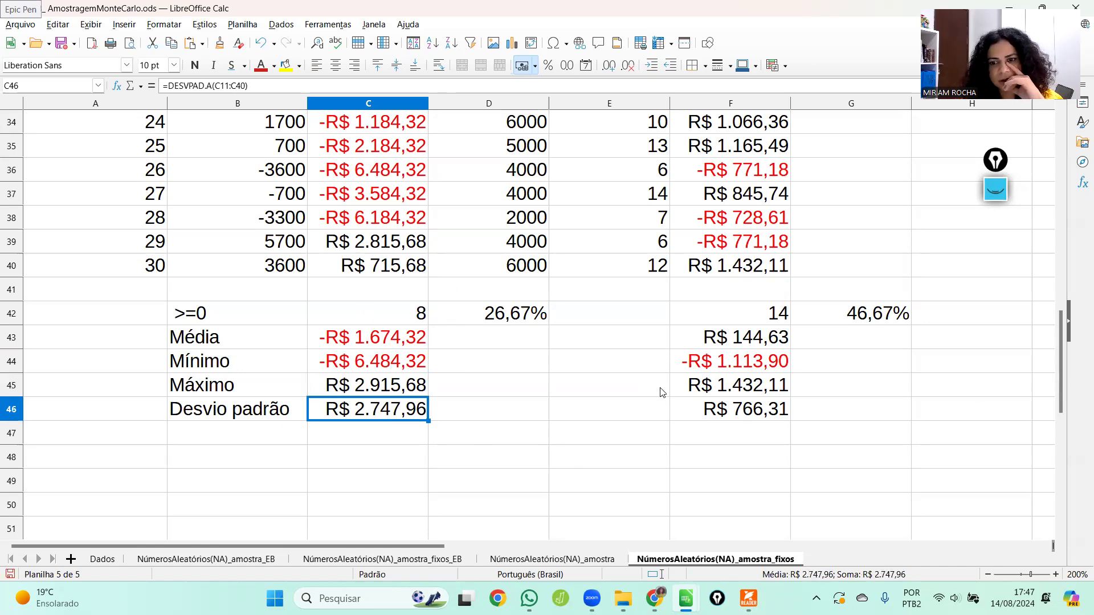
click(732, 412)
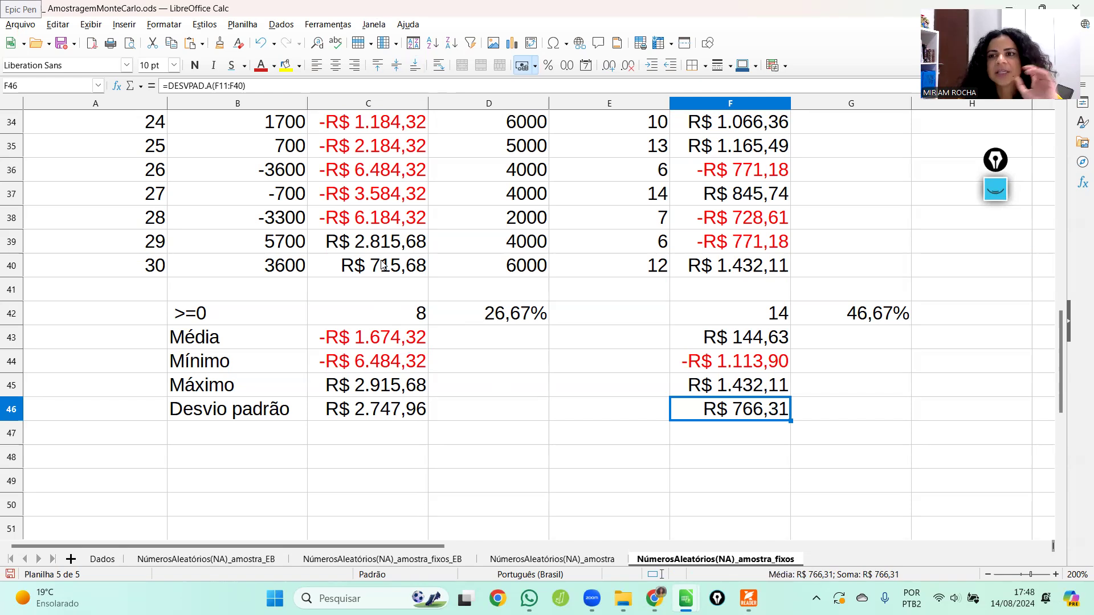
Step: Inspect the VU (Aquisição) formula for Sistema 1 in B3 of the fixed-sample sheet
drag(428, 549, 576, 547)
drag(1061, 409, 1077, 271)
drag(442, 550, 308, 217)
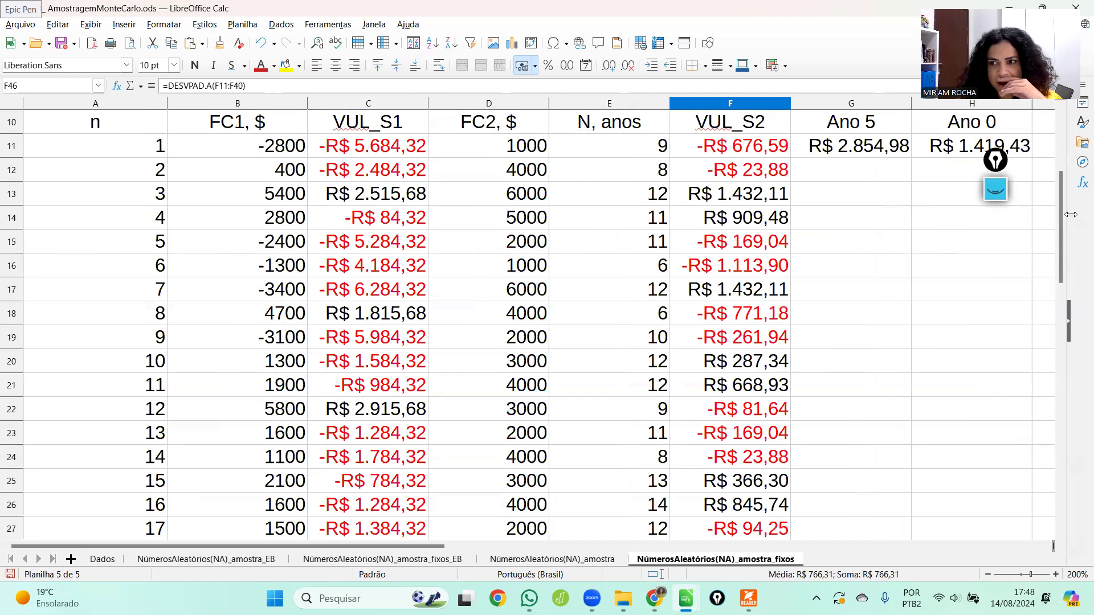
drag(1060, 234, 1061, 157)
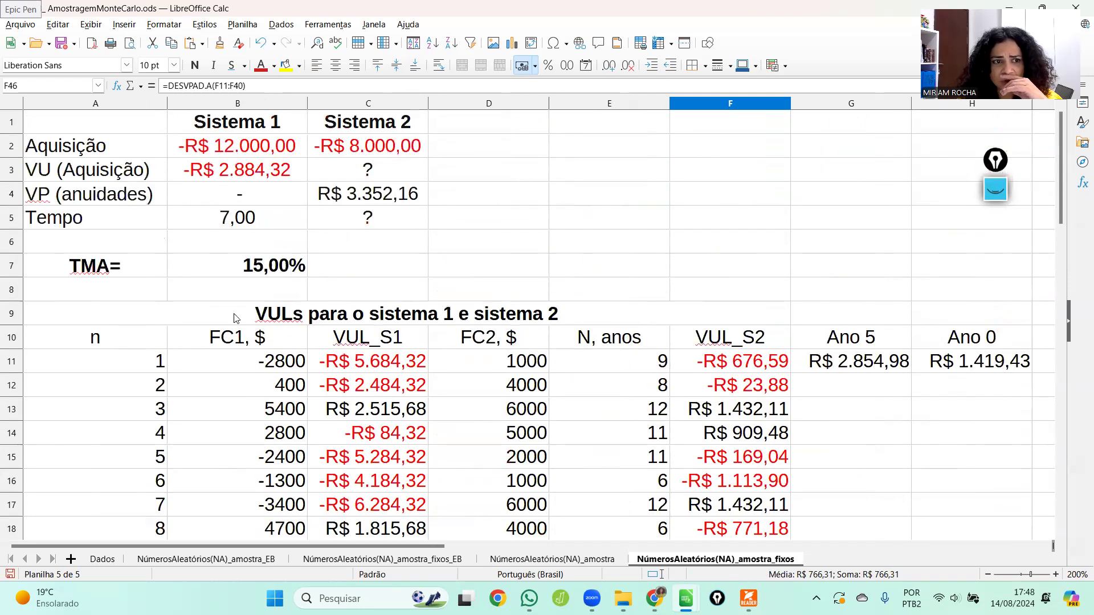
click(238, 177)
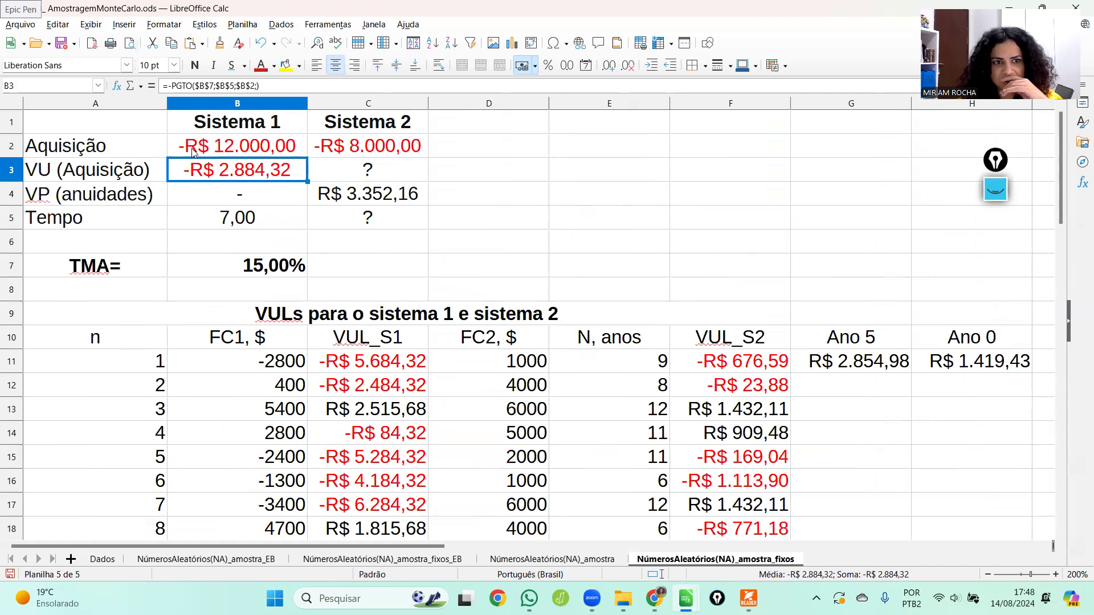
Step: Relate the first fixed sample's FC1 value in B11 to the Sistema 1 cash flows in B3:B9 of the Dados sheet
click(277, 364)
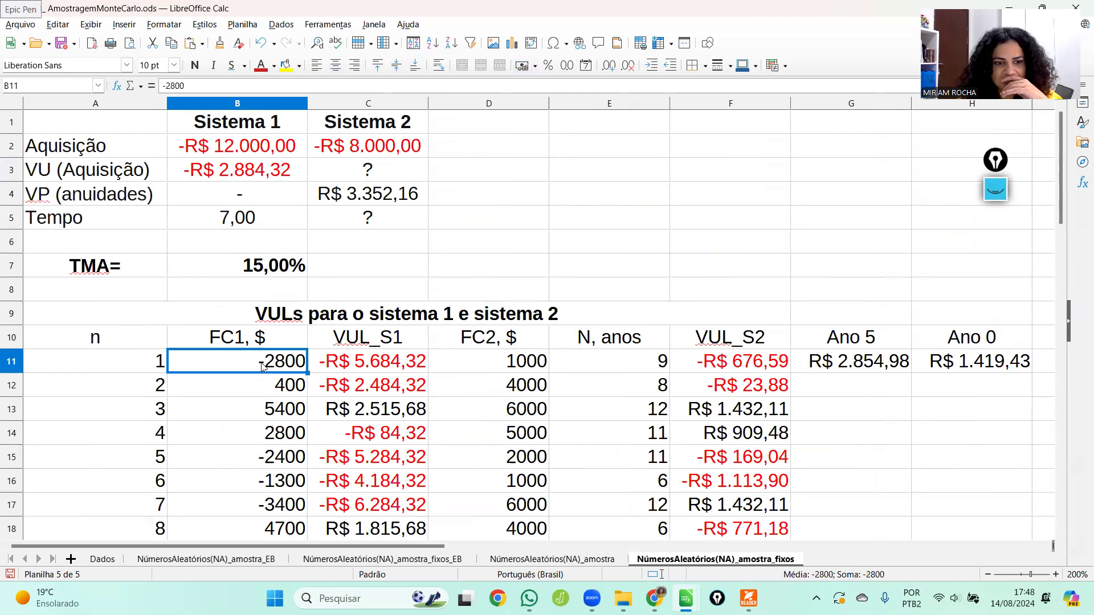
click(108, 562)
drag(268, 170, 268, 316)
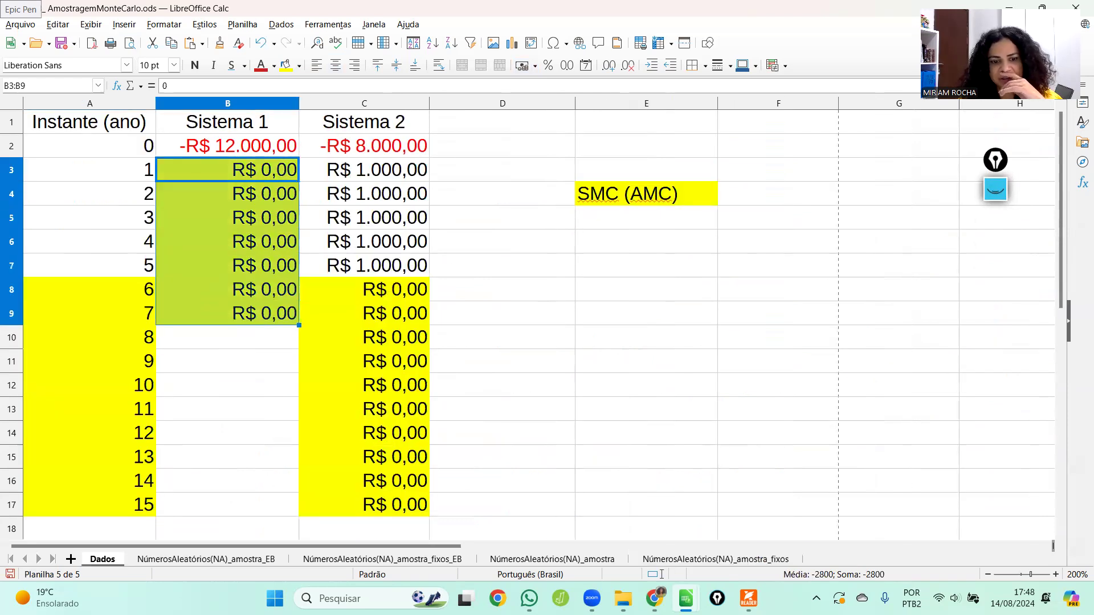
Step: Examine the Sistema 2 cash flows for years 1 to 5 in K12:K16 of the NúmerosAleatórios(NA)_amostra_fixos sheet
click(685, 560)
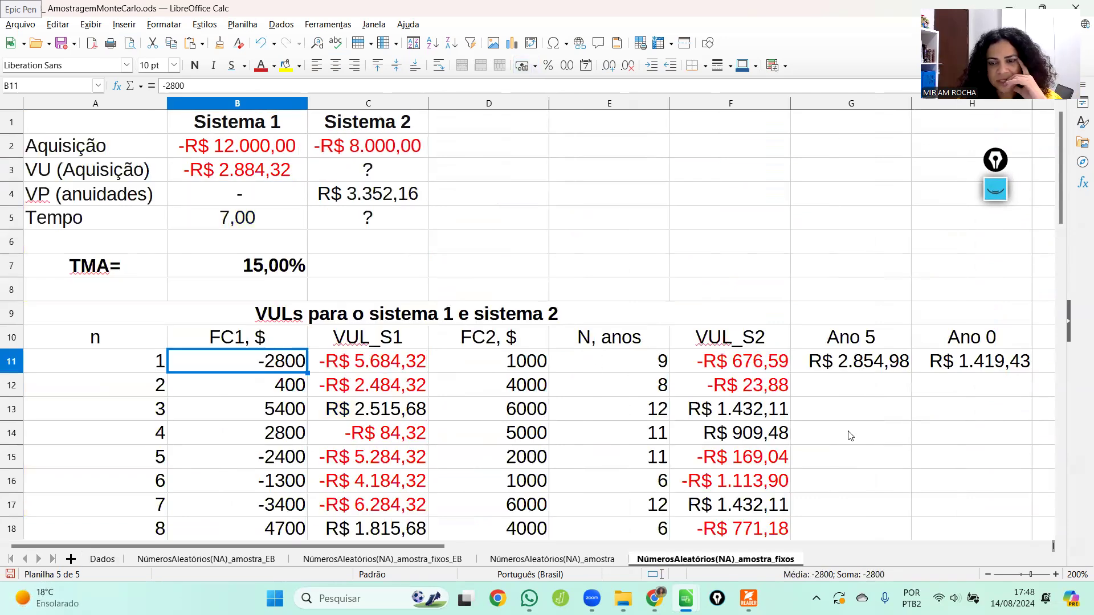
drag(404, 547, 671, 539)
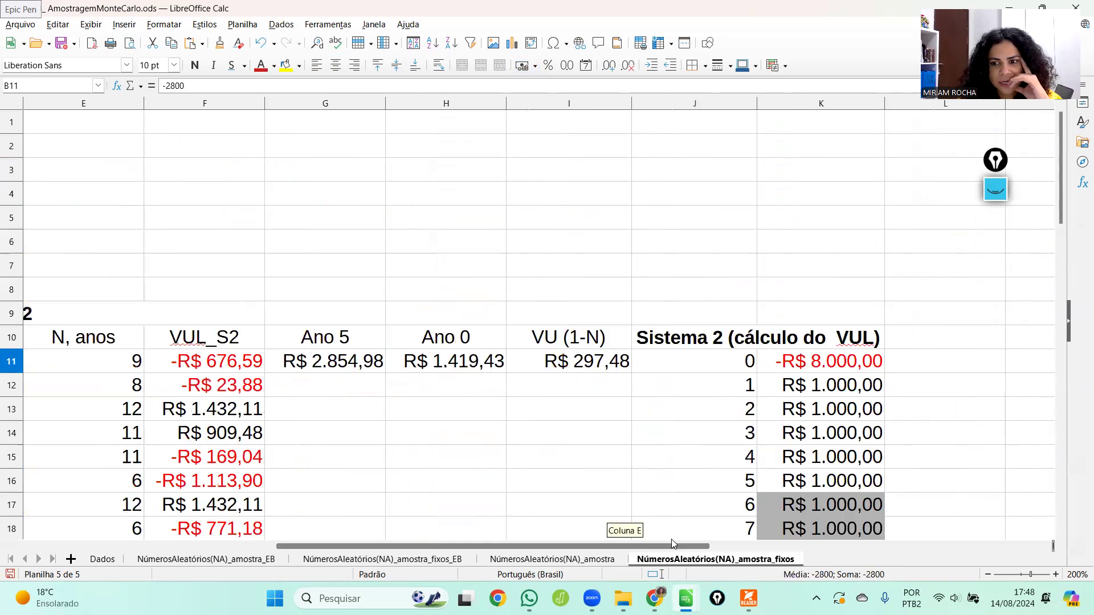
drag(856, 377, 859, 483)
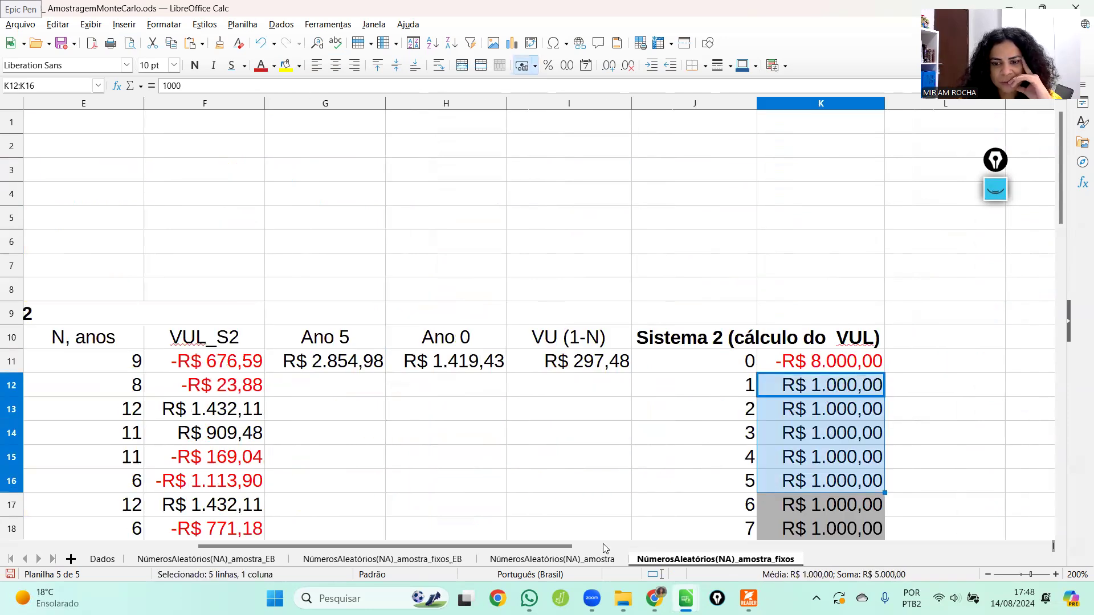
drag(489, 543, 405, 545)
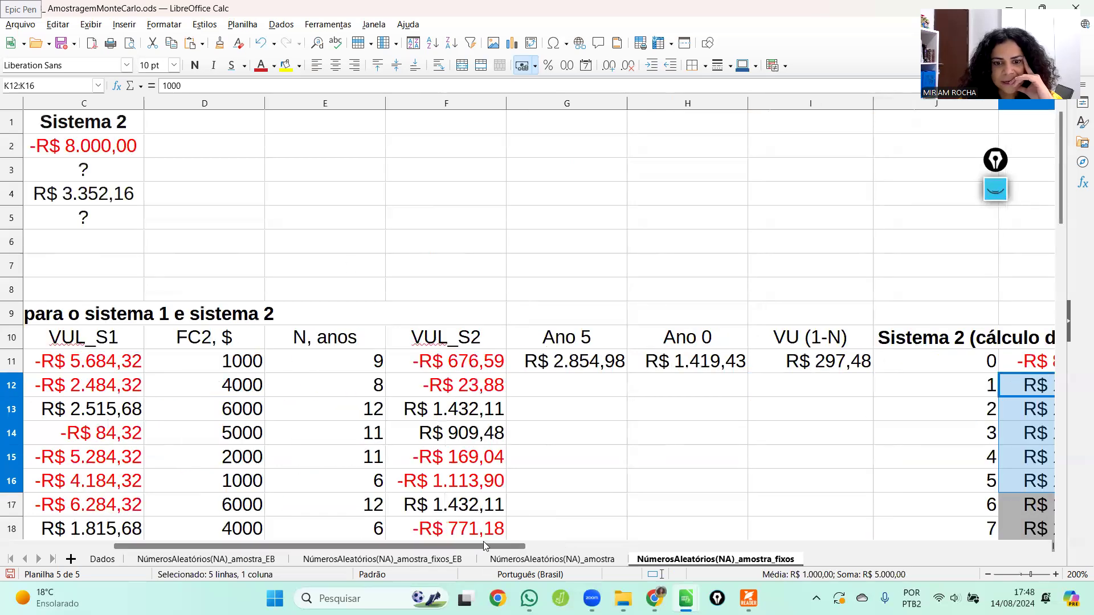
drag(484, 543, 393, 538)
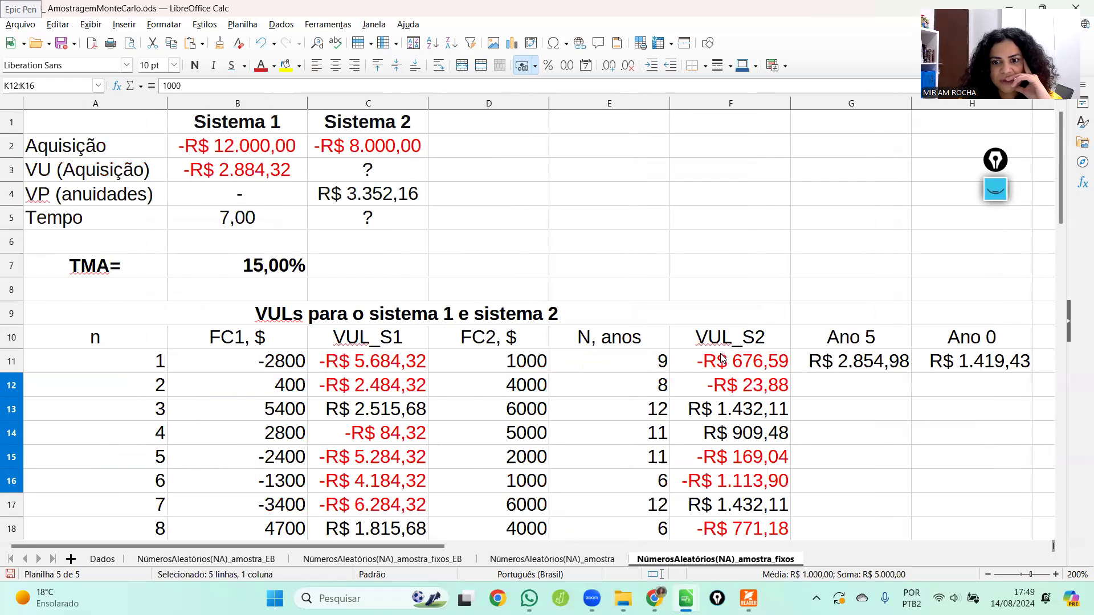
Step: Relate the first sample's lifetime in E11 and the annuities' VP in C4 to the Sistema 2 cash flows in K17:K20
click(646, 362)
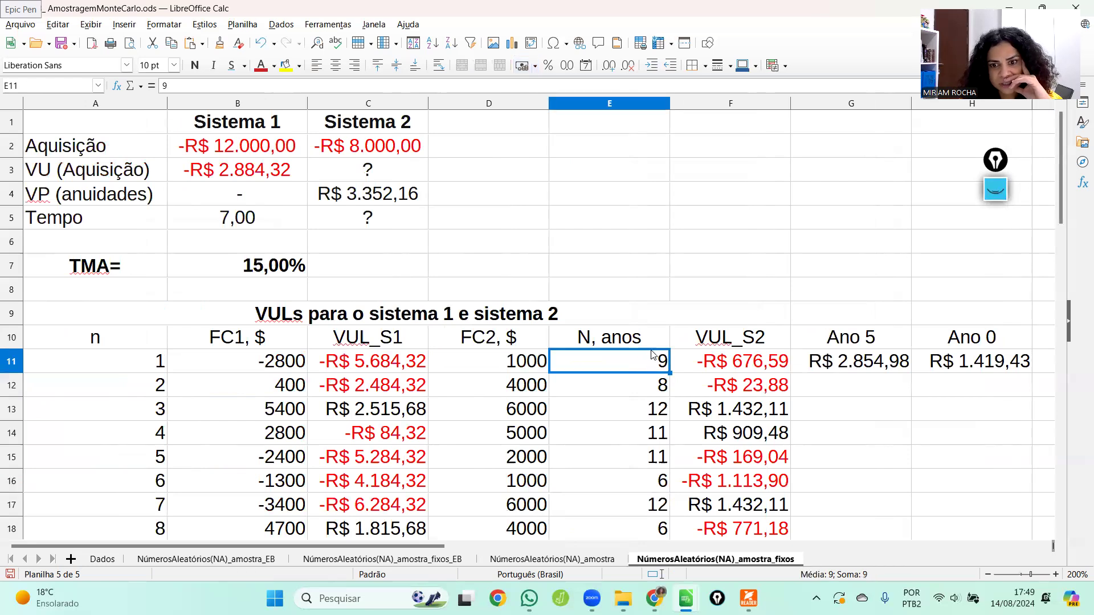
click(376, 196)
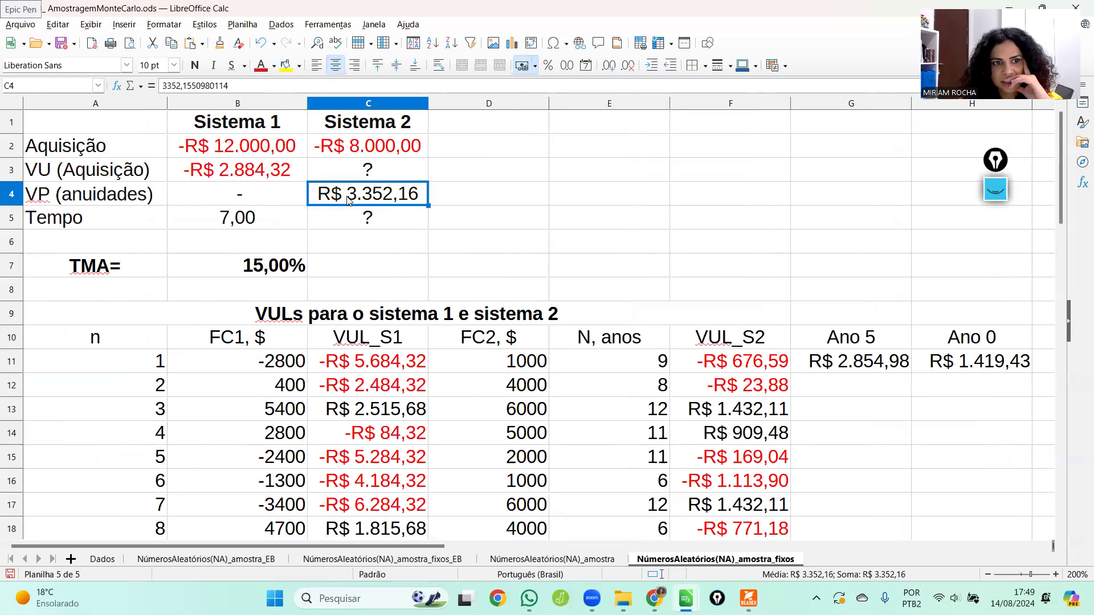
click(625, 372)
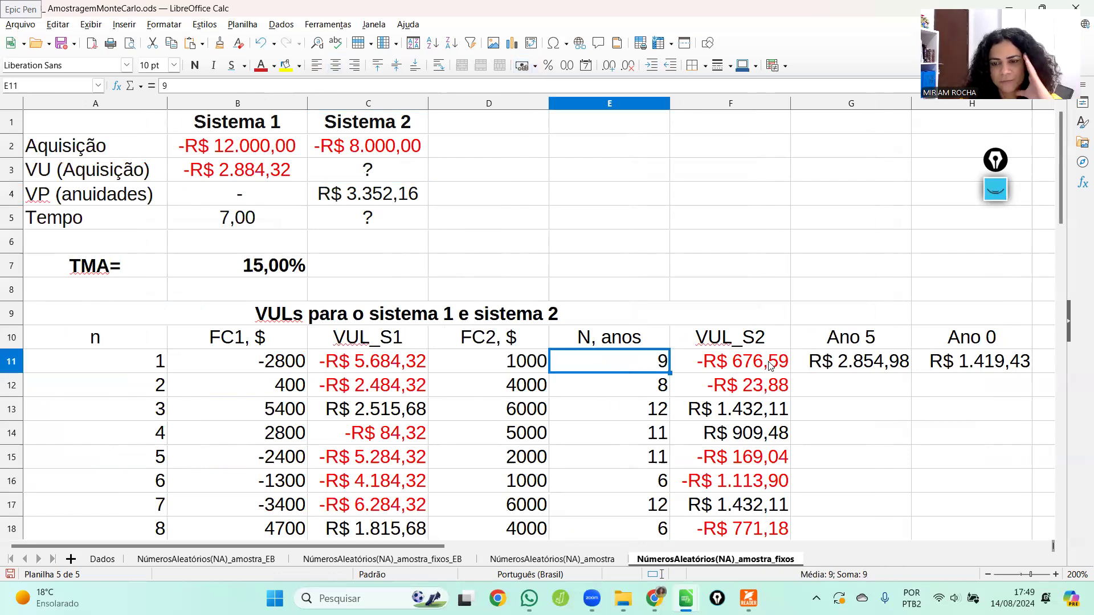
drag(410, 546, 586, 545)
drag(1060, 214, 1057, 265)
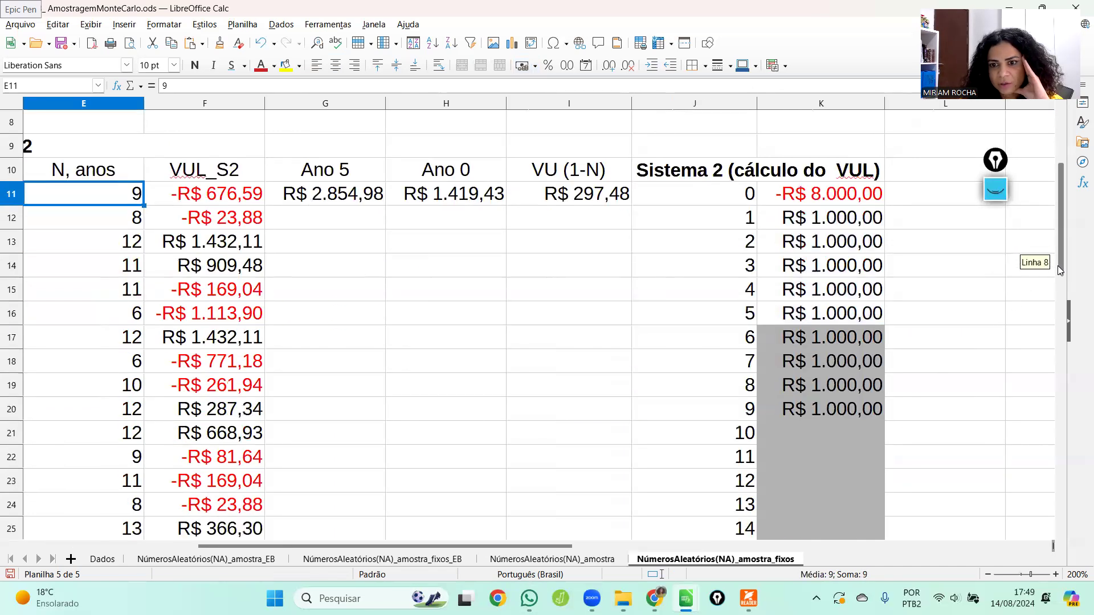
drag(818, 340, 821, 415)
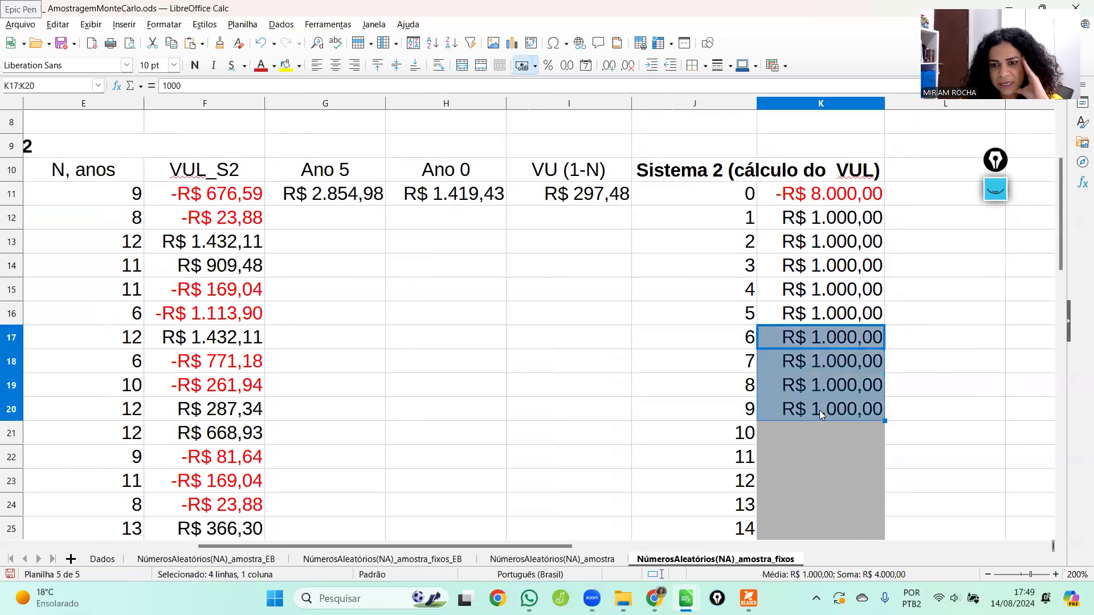
Step: Inspect the Ano 5, Ano 0 and VU (1-N) formulas in G11:I11 against the Sistema 2 cash flows starting in year 6
click(318, 196)
click(820, 340)
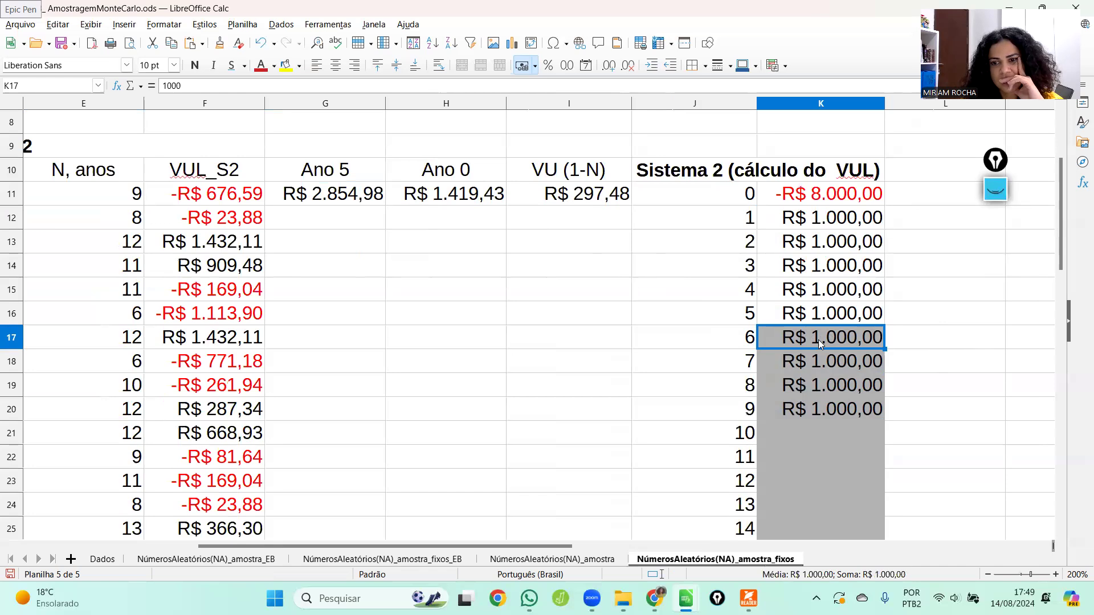
click(358, 195)
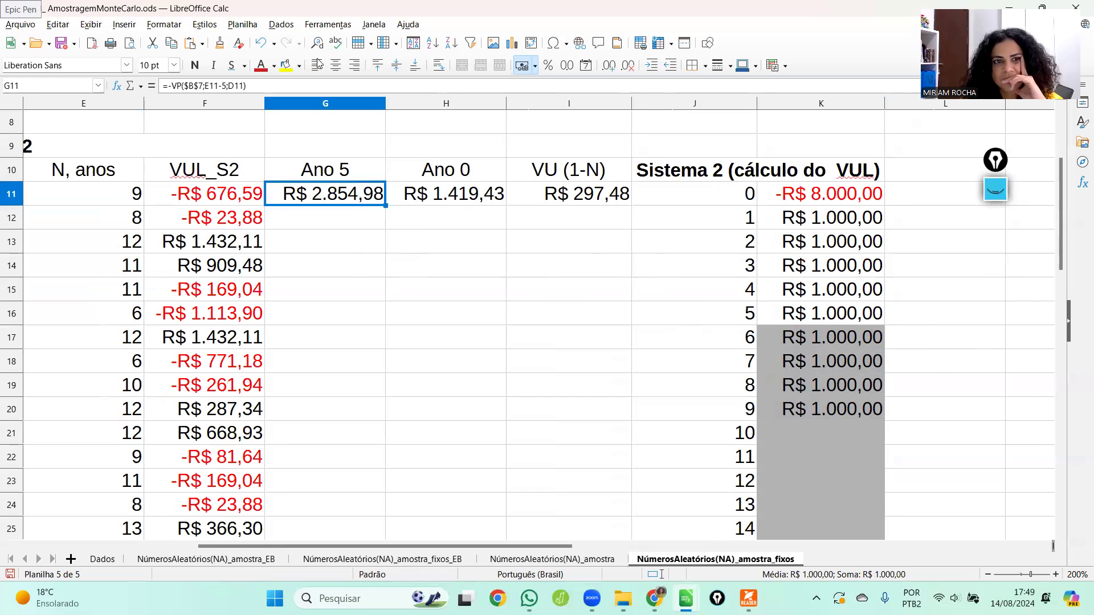
click(317, 87)
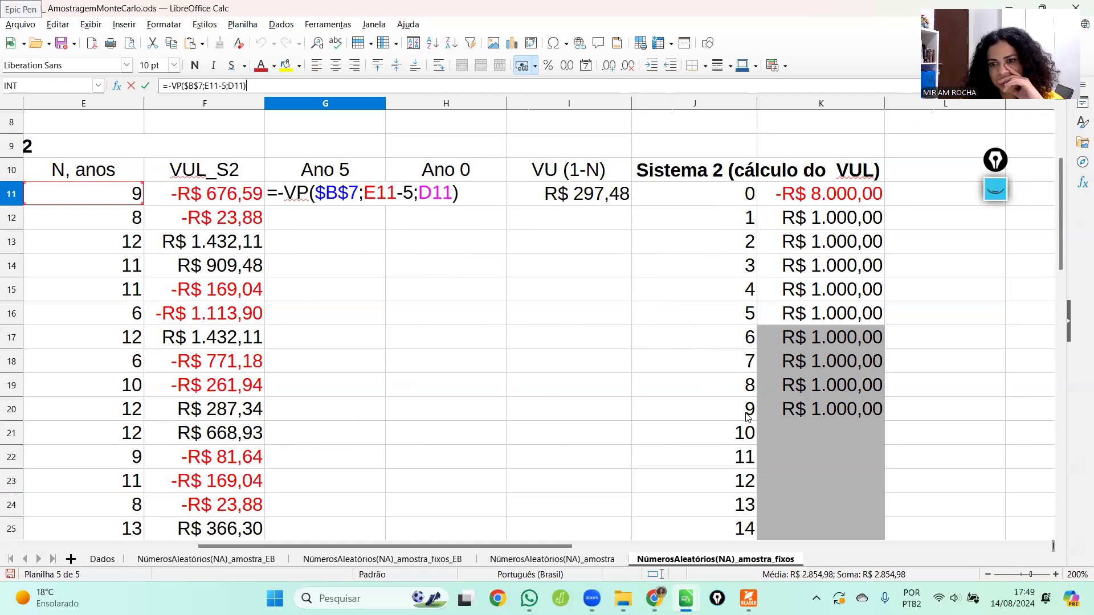
key(Return)
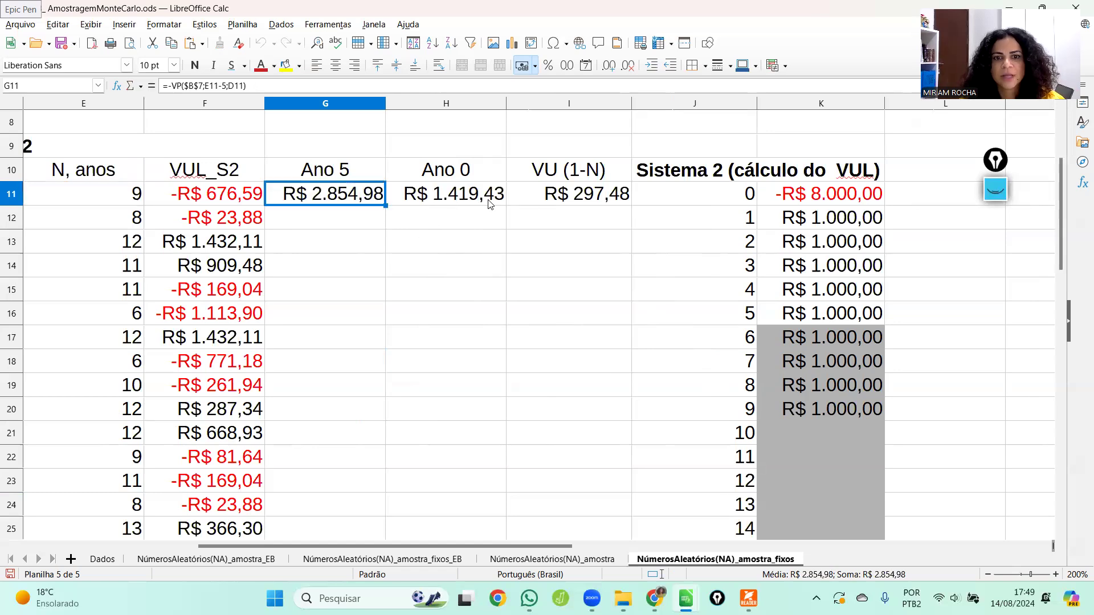
click(488, 199)
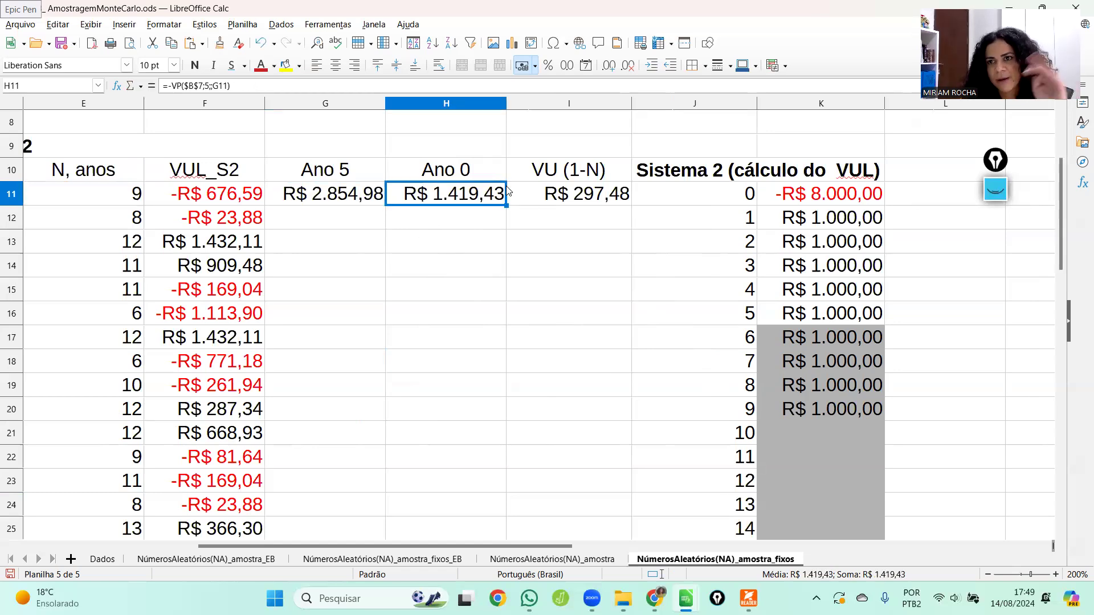
click(625, 198)
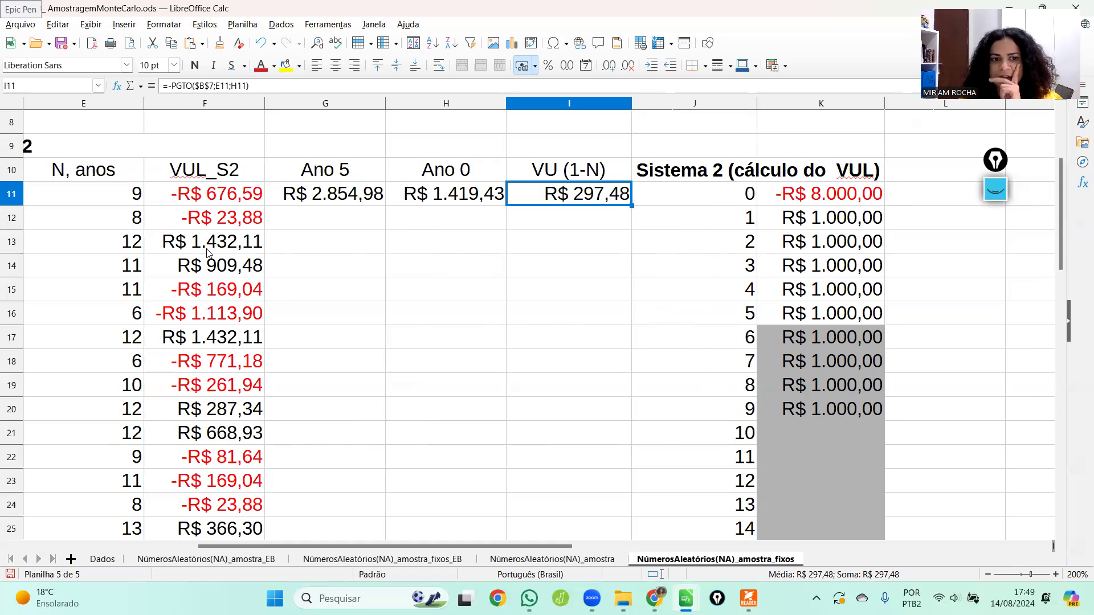
Step: Compare the Sistema 2 VPL and VUL in K28:K29 with the first sample's combined VUL_S2 formula in F11
click(128, 194)
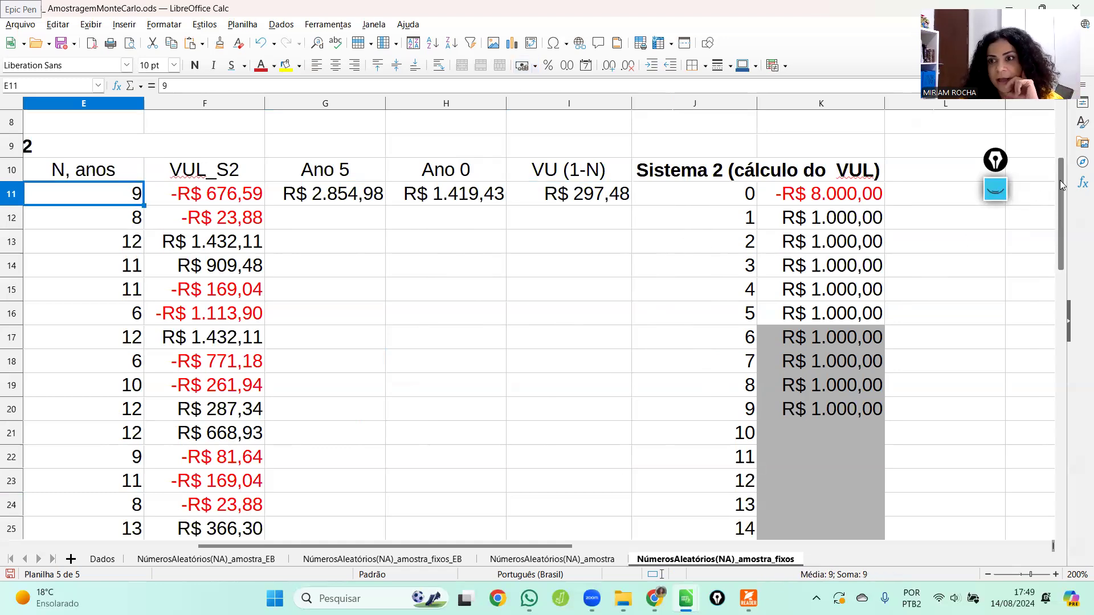
mouse_move(1061, 182)
mouse_down()
mouse_move(1069, 238)
mouse_move(1068, 200)
mouse_up()
drag(828, 486, 823, 506)
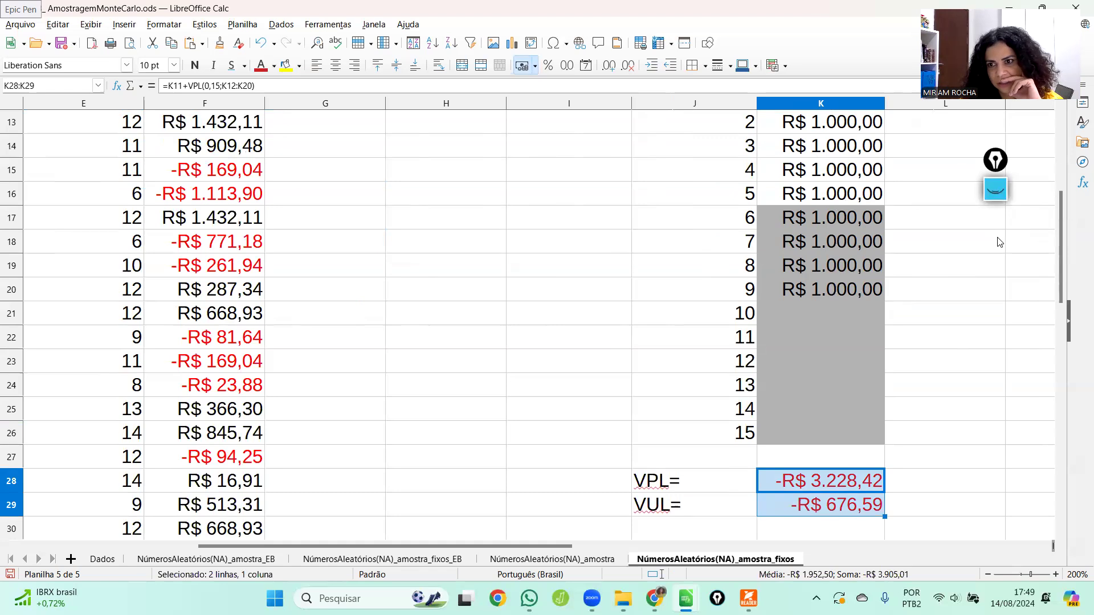
drag(1061, 256, 1058, 209)
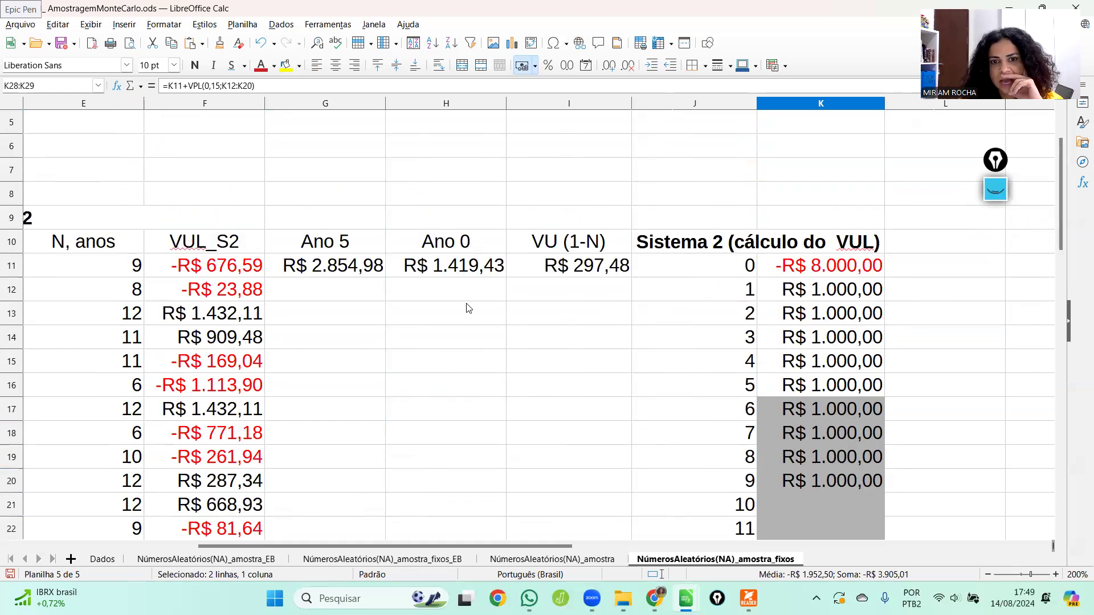
click(204, 268)
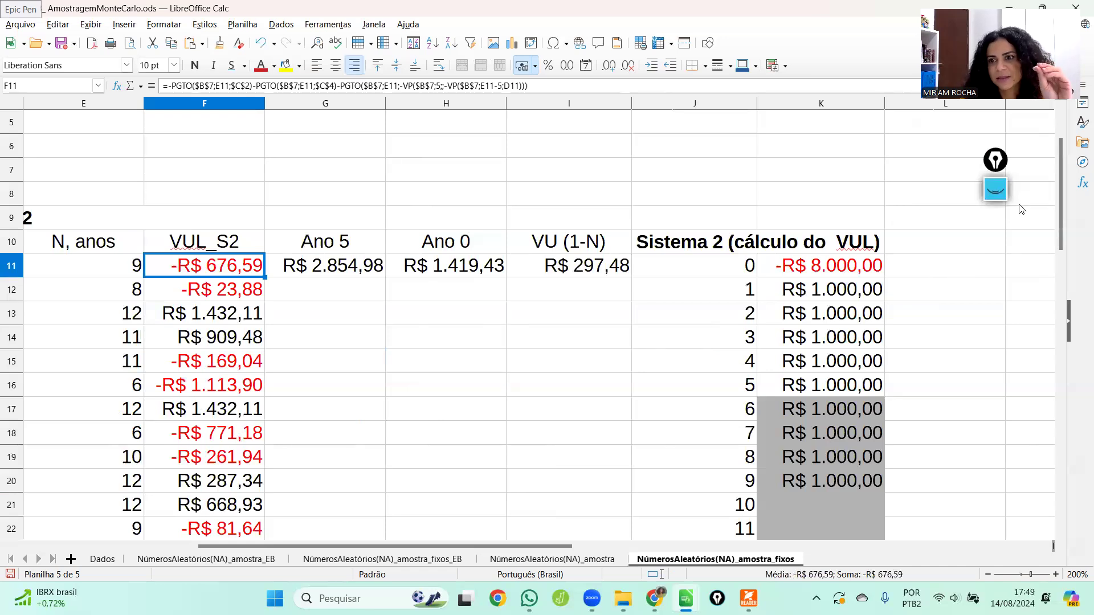
drag(1061, 203, 1045, 236)
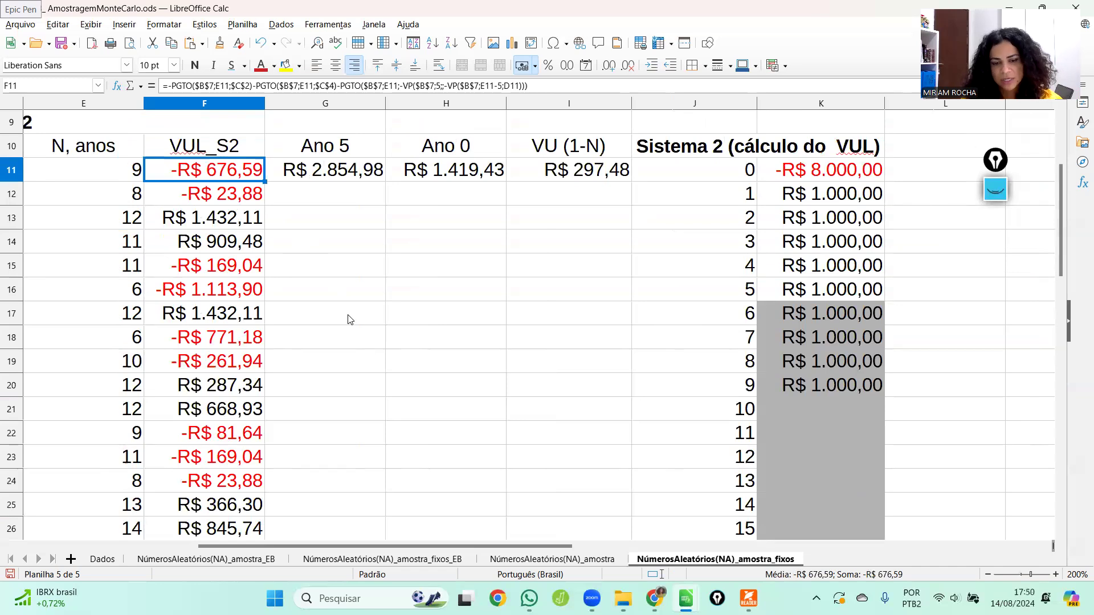
Step: Circle the VUL summary statistics of both systems in rows 42 to 46 with the Epic Pen, and hide the annotation
drag(439, 545, 365, 546)
drag(1056, 224, 1060, 378)
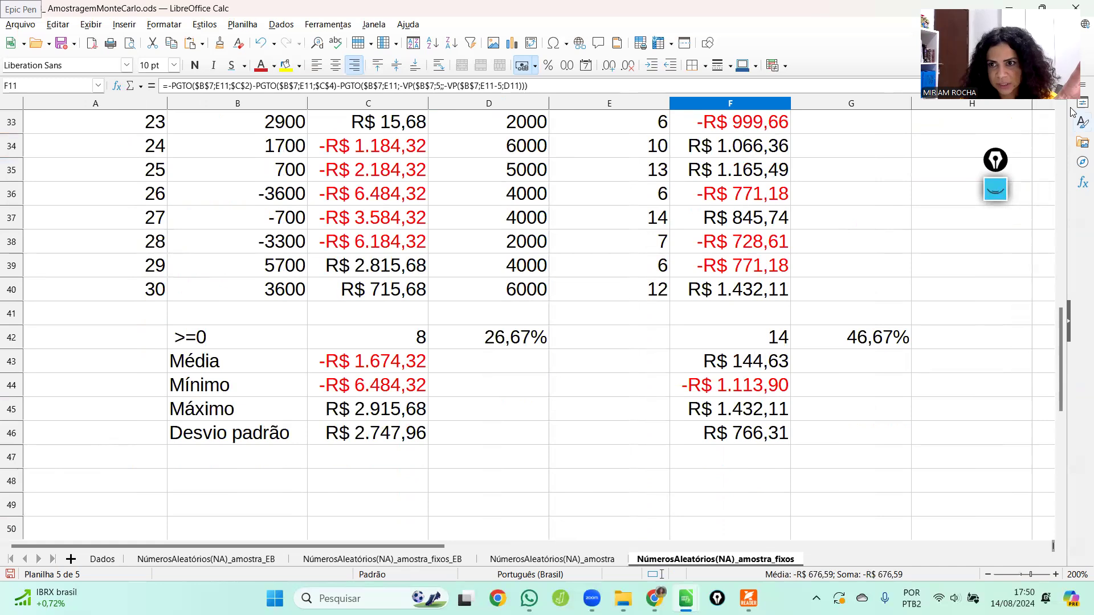
click(995, 189)
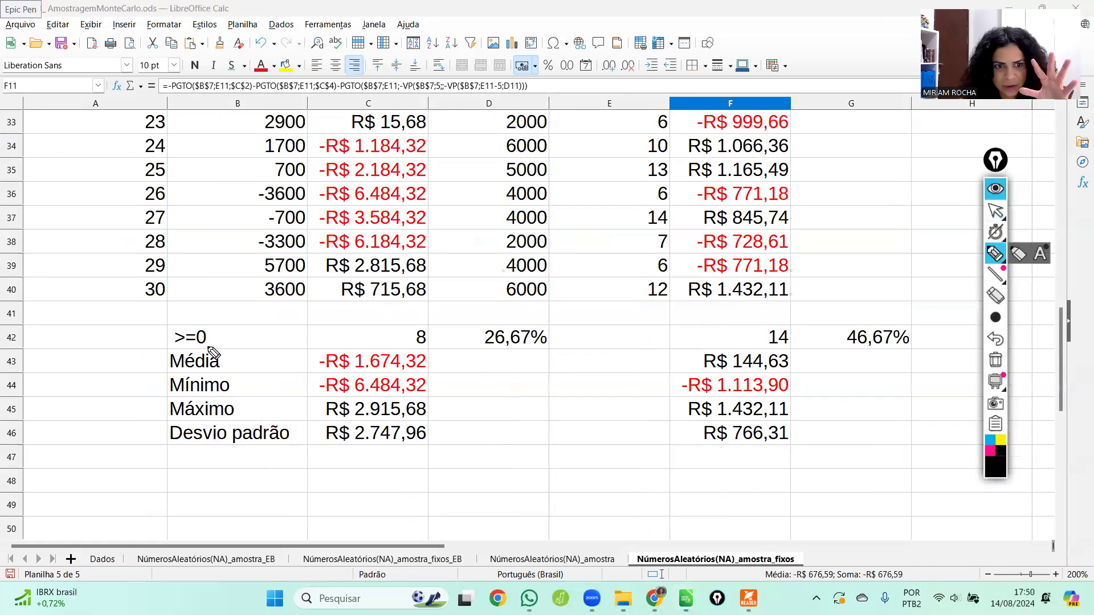
mouse_move(217, 321)
mouse_down()
mouse_move(163, 474)
mouse_move(741, 500)
mouse_move(859, 367)
mouse_move(907, 394)
mouse_move(769, 324)
mouse_move(147, 321)
mouse_move(140, 304)
mouse_up()
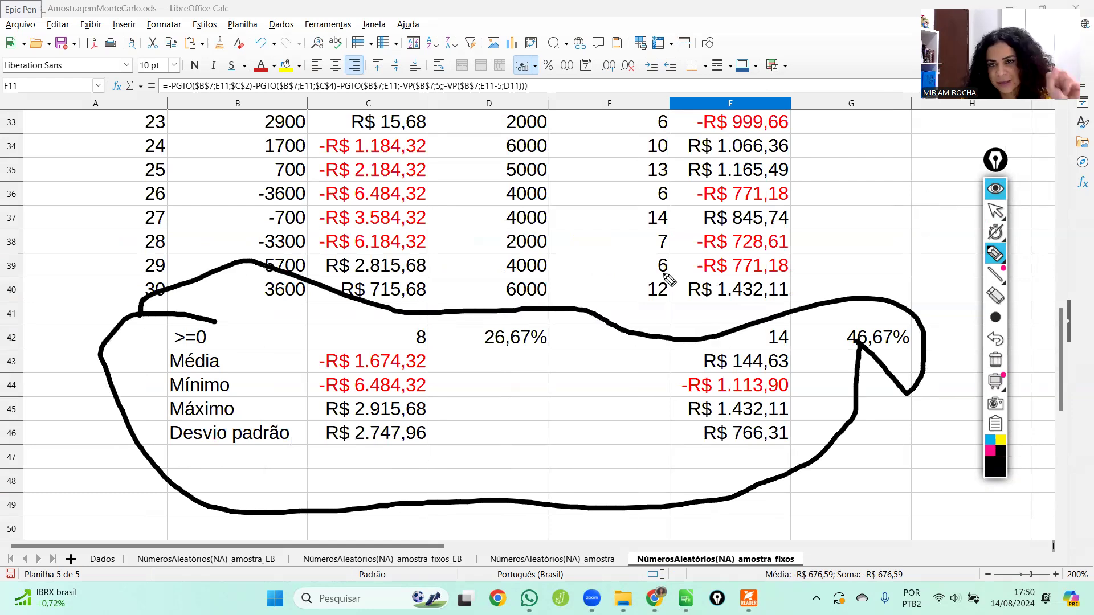
click(996, 190)
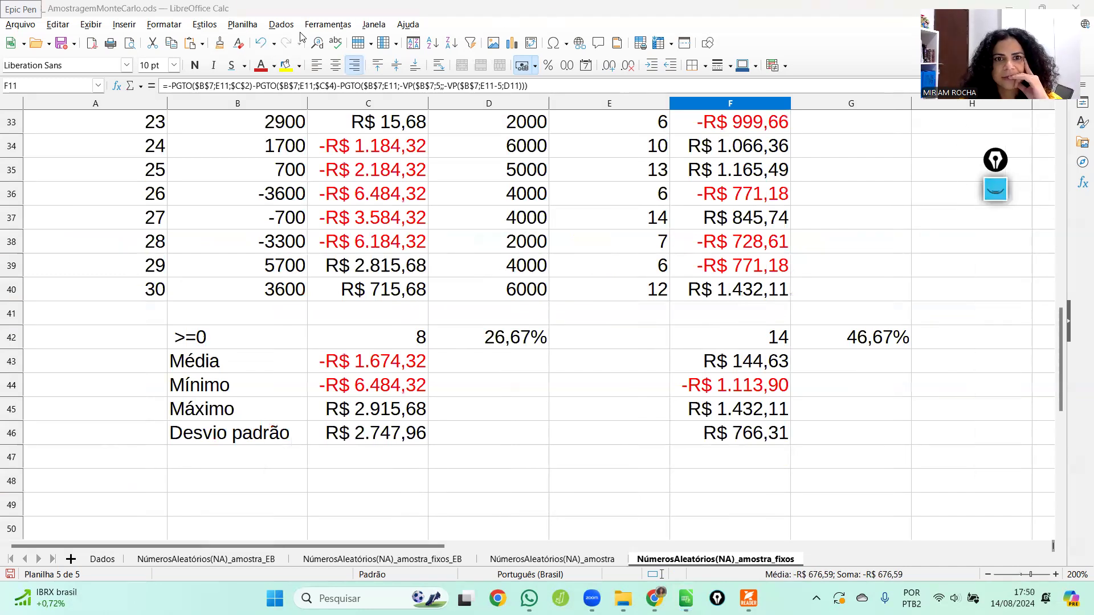